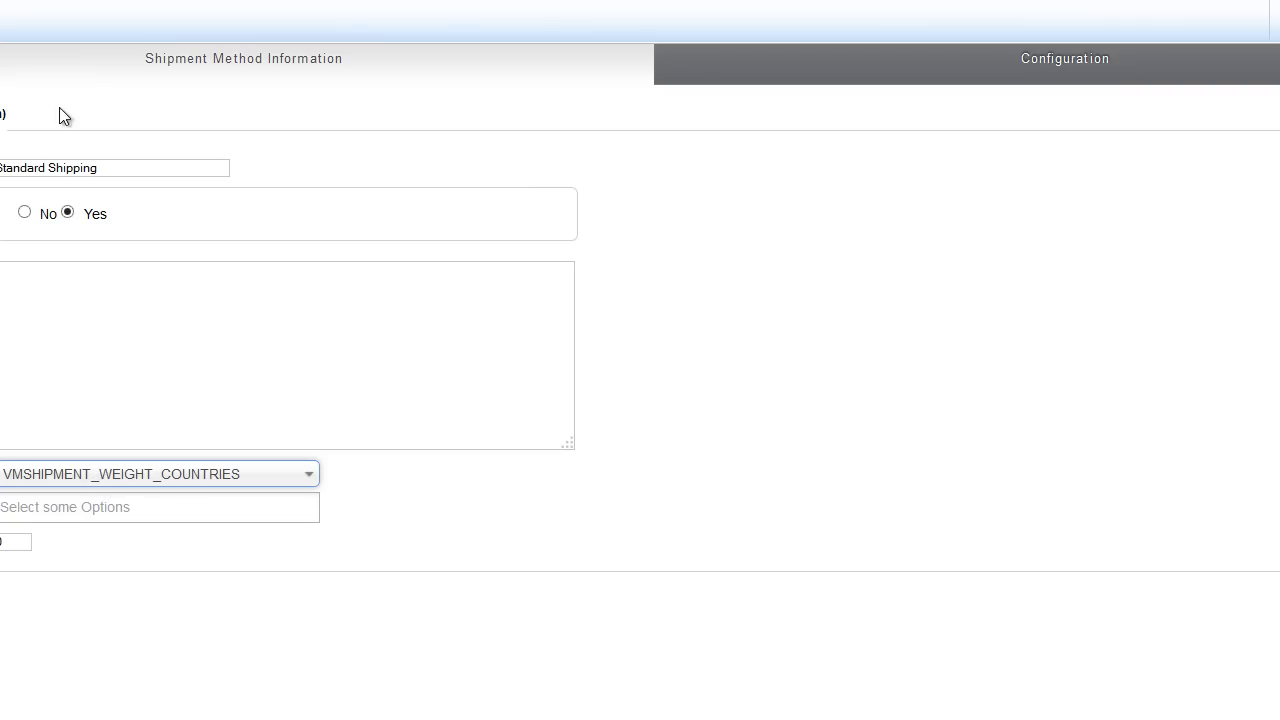
Step: Review the existing method's Configuration settings, then return to Shipment Method Information
left_click(1003, 77)
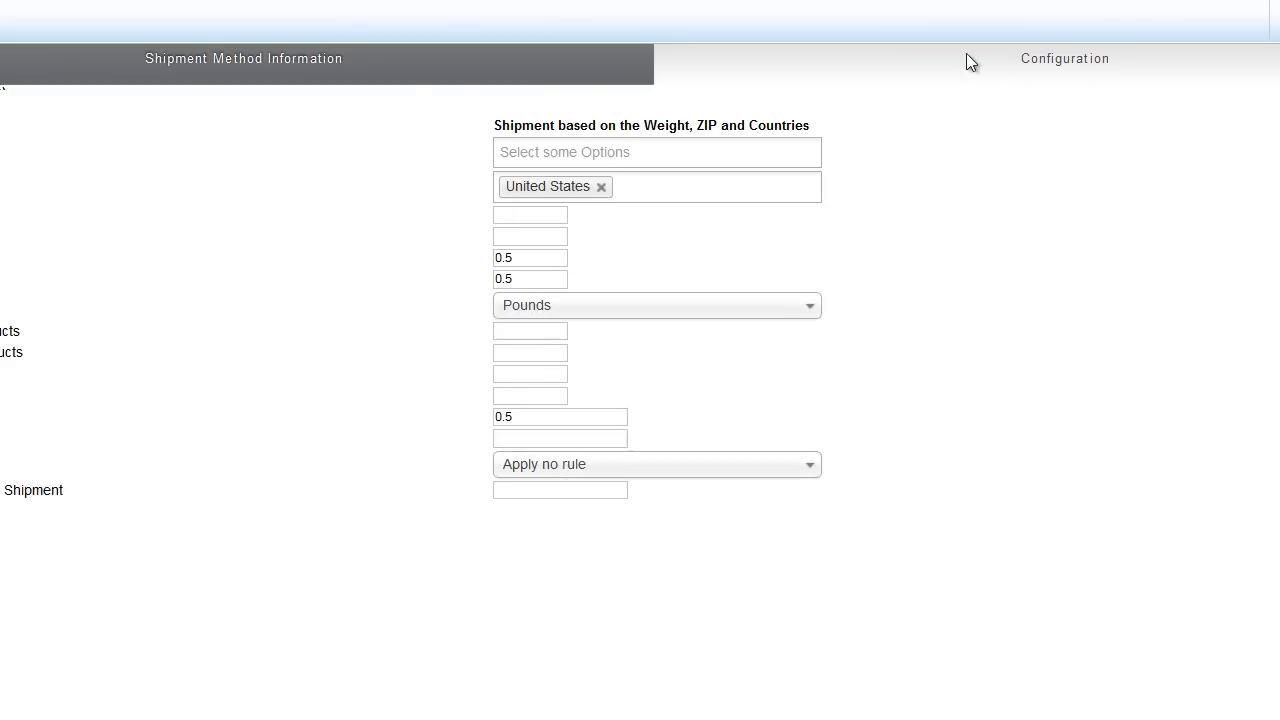
left_click(225, 72)
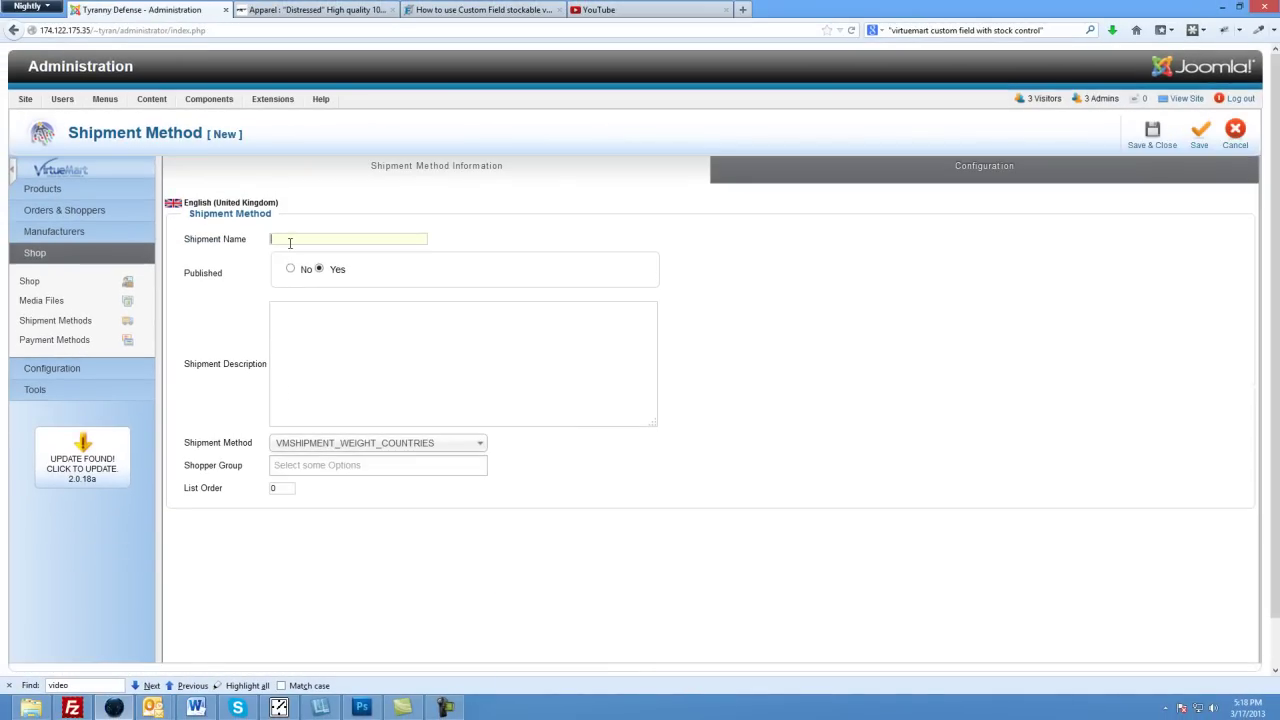
Step: Enter 'Standard Shipping' as the Shipment Name, check Configuration, and save the method
type("Standard Sh")
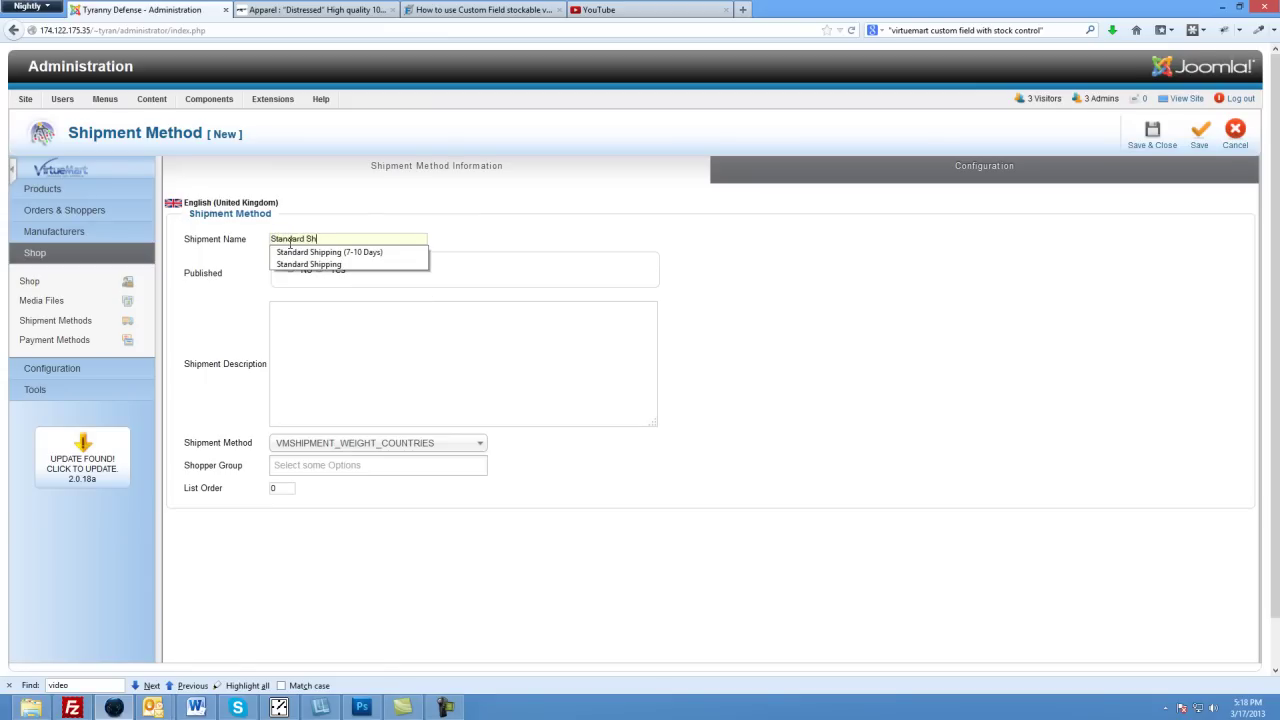
type("ipping")
key("Down")
key("Down")
left_click(331, 331)
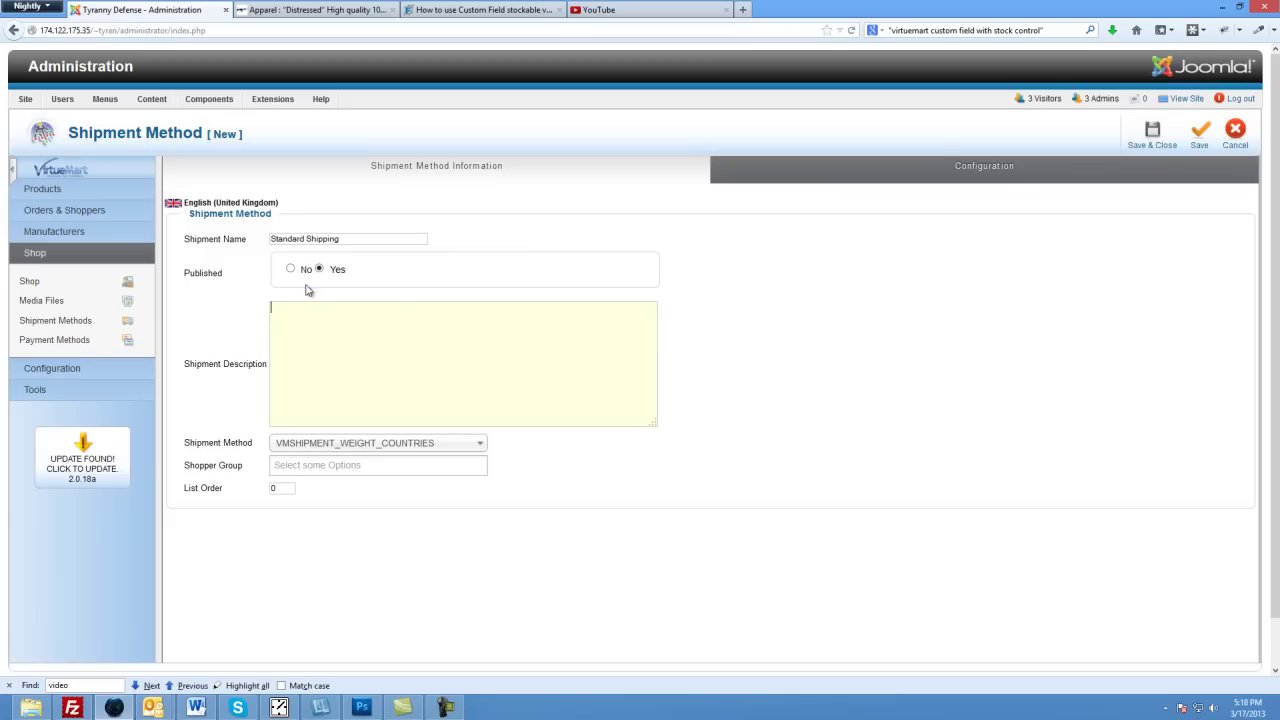
left_click(991, 179)
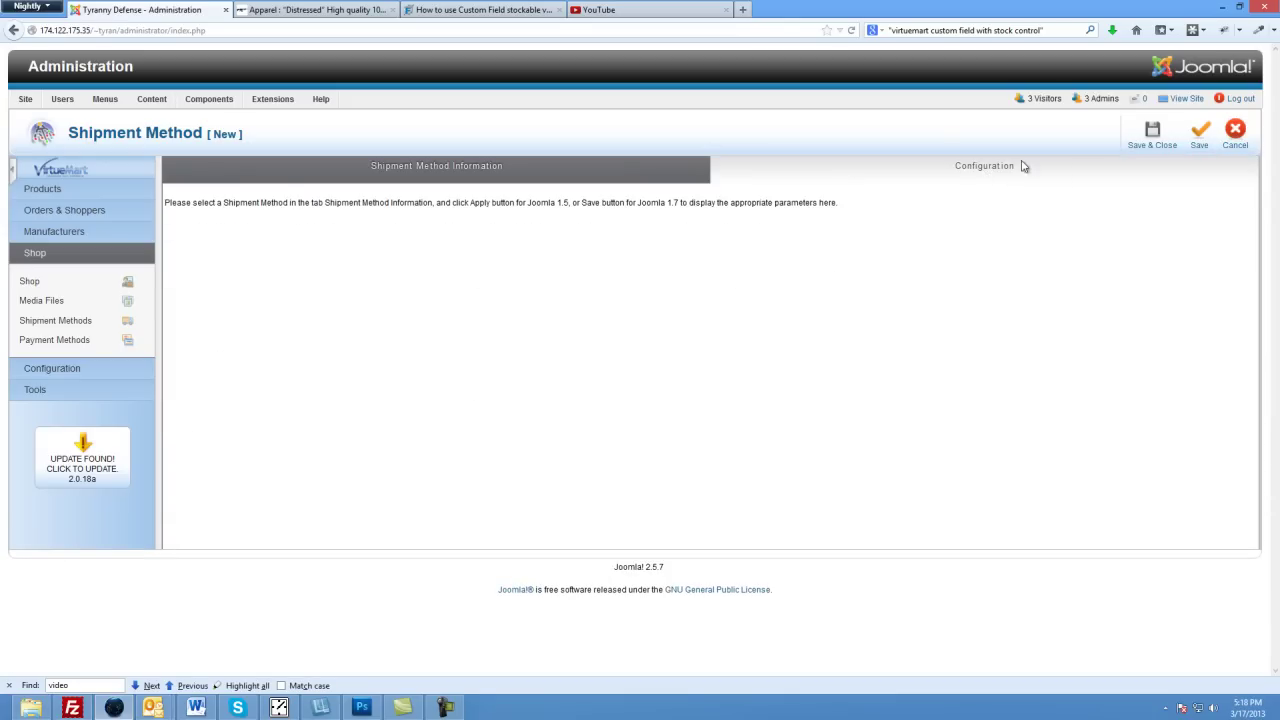
left_click(1197, 154)
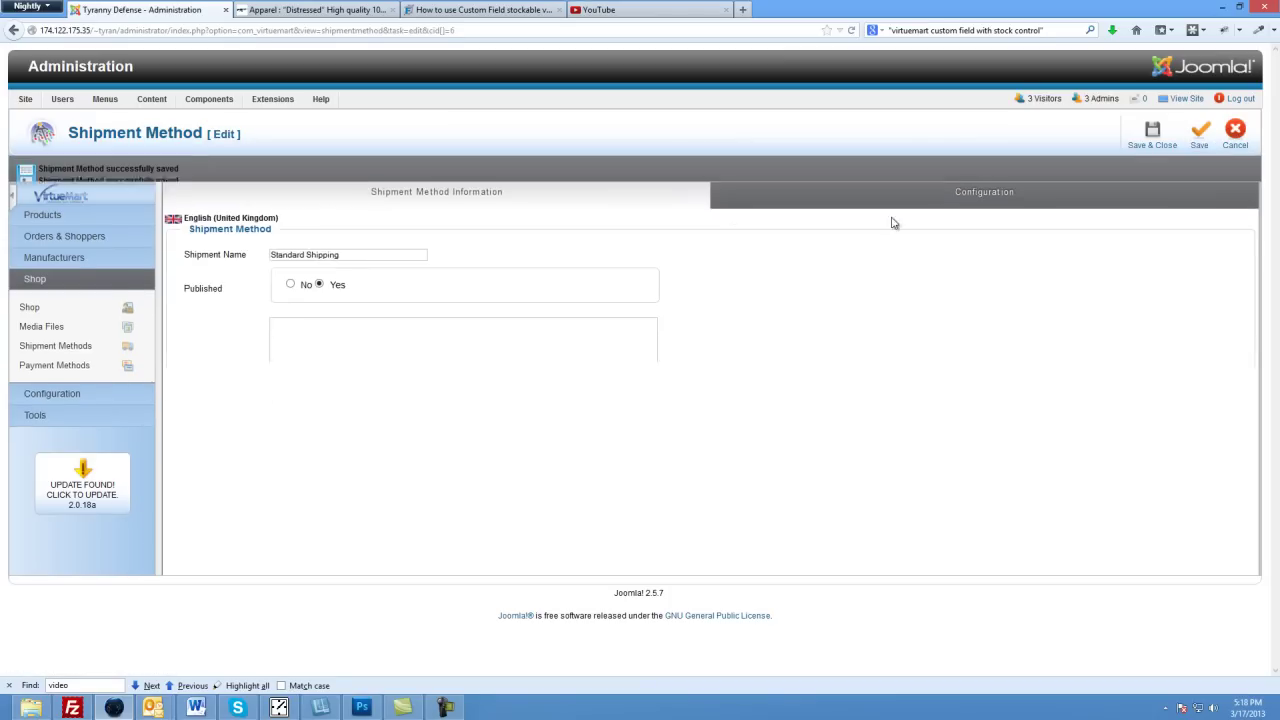
Step: Restrict the method's Countries to United States on the Configuration tab
left_click(912, 206)
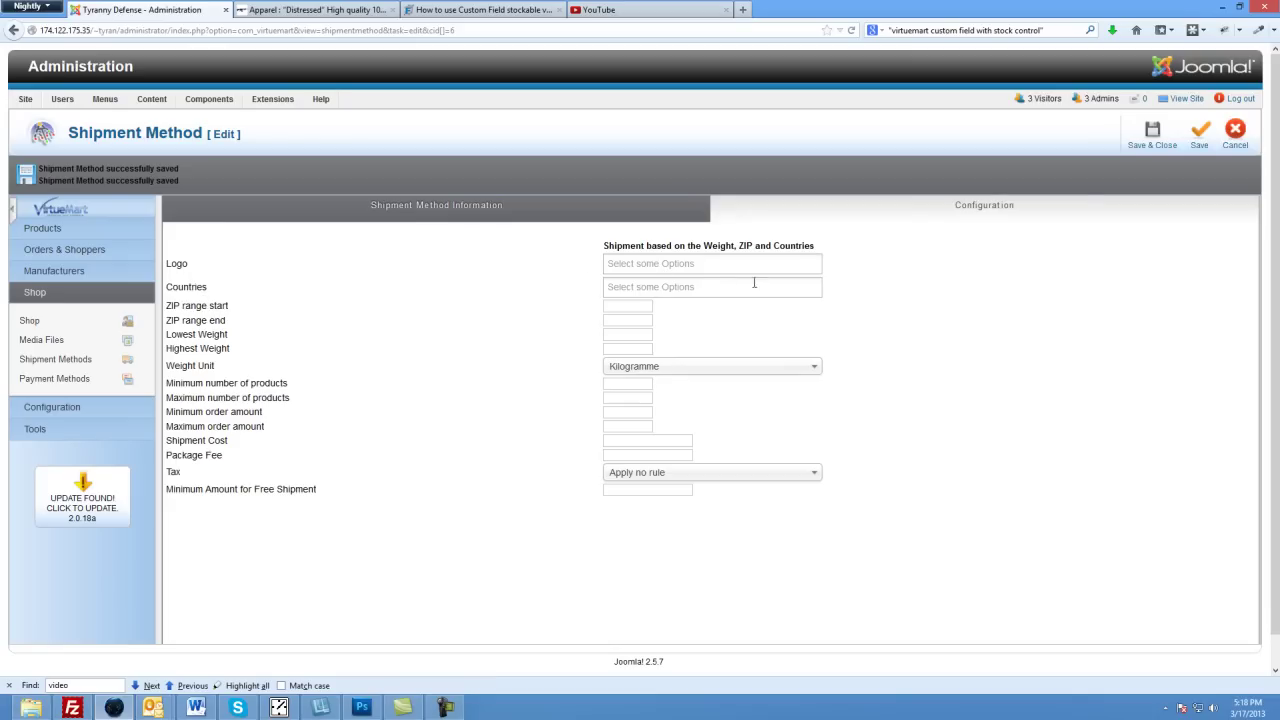
left_click(705, 284)
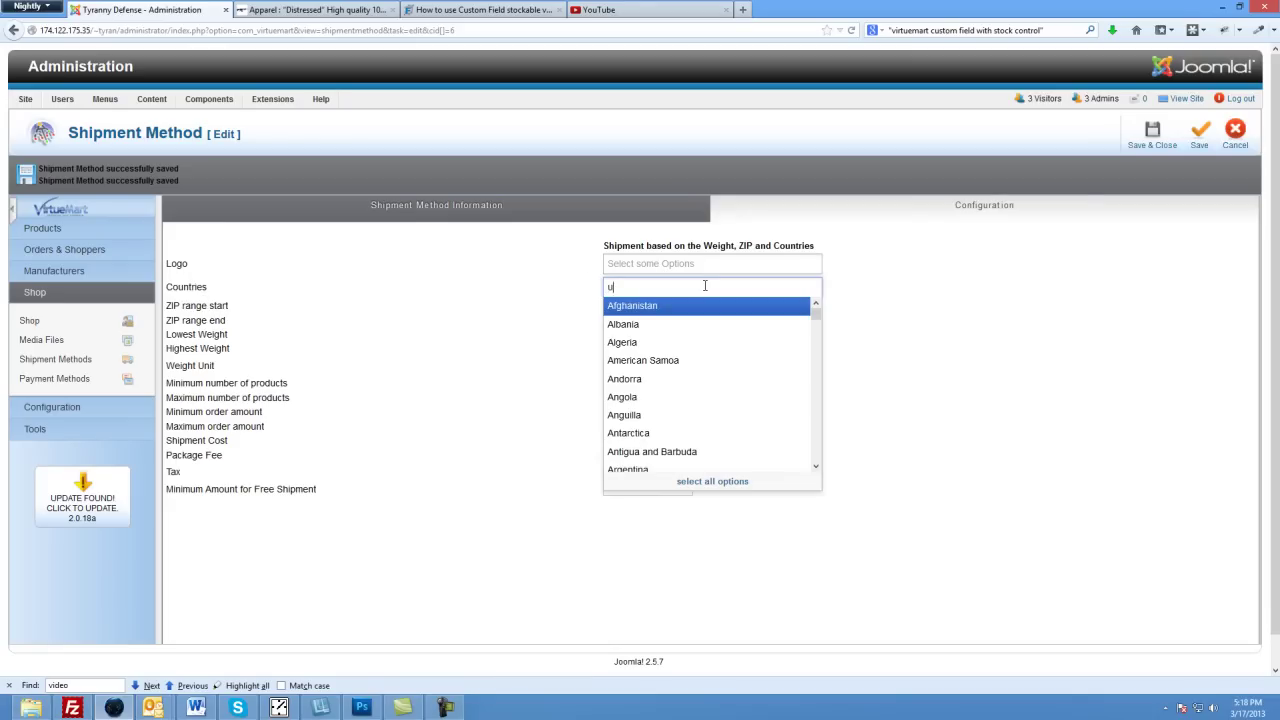
type("uni")
left_click(682, 362)
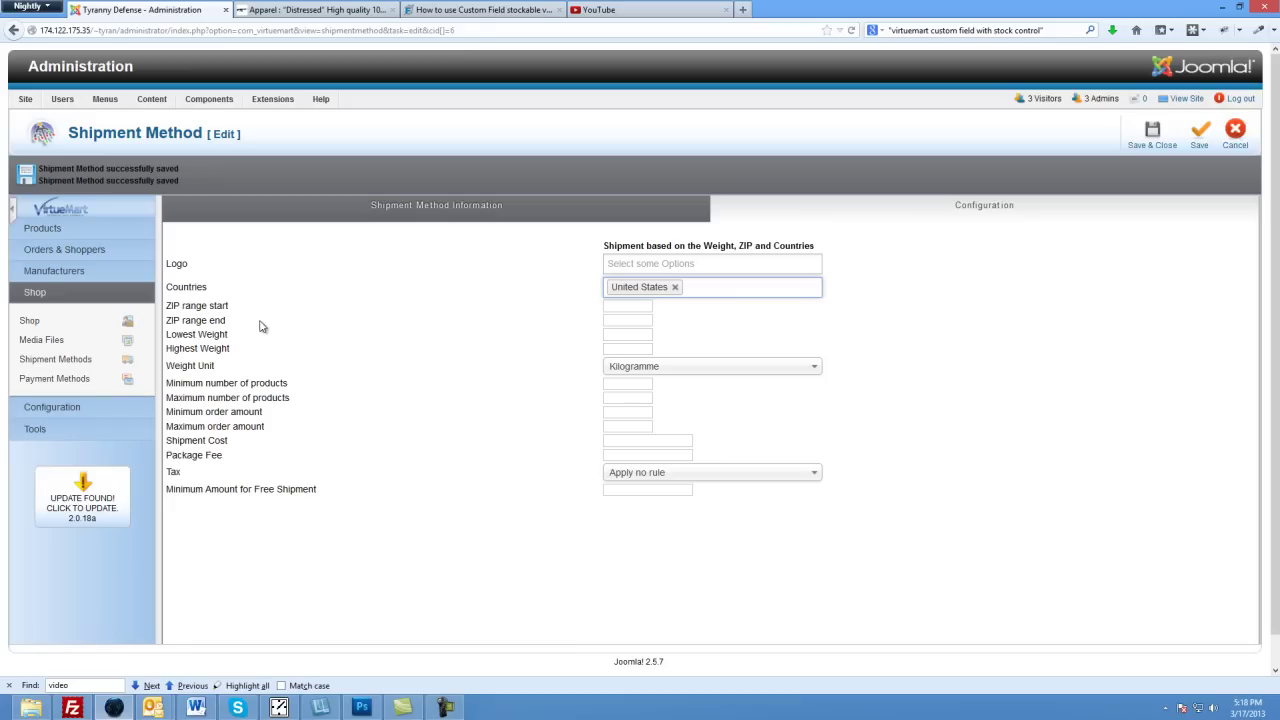
Step: Enter a Shipment Cost of 5.6
mouse_move(224, 344)
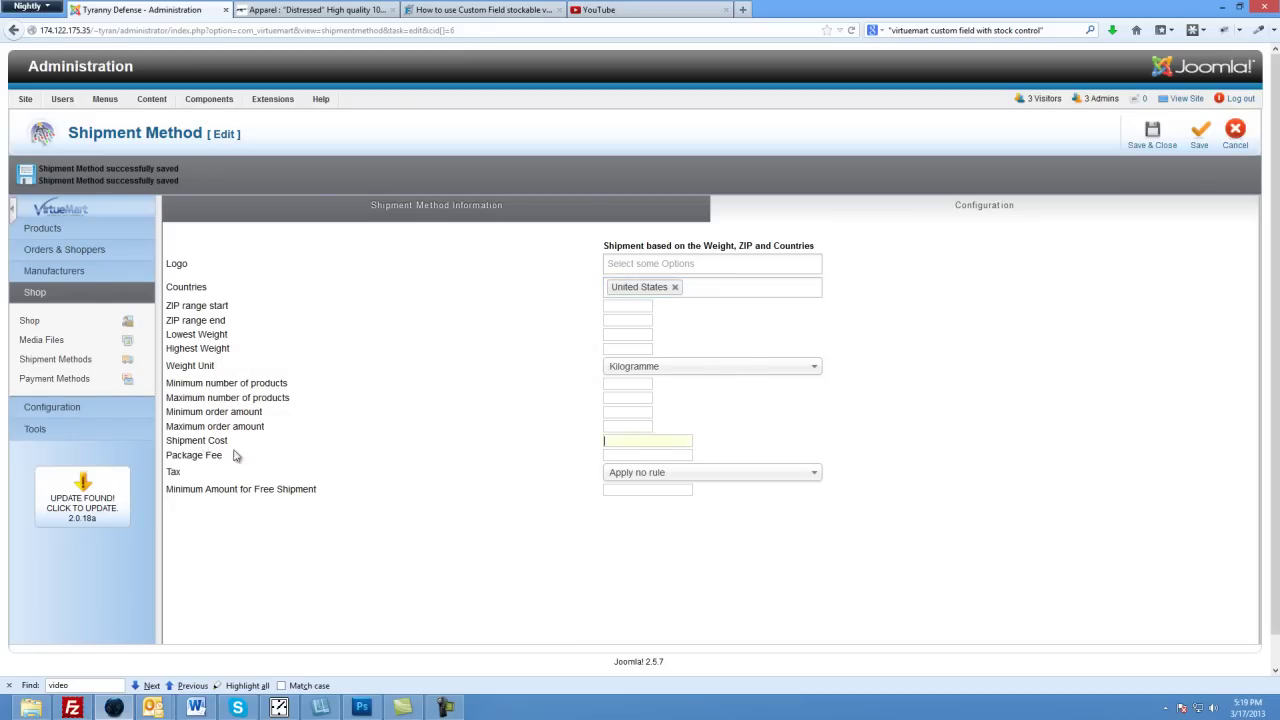
left_click(625, 443)
left_click(624, 442)
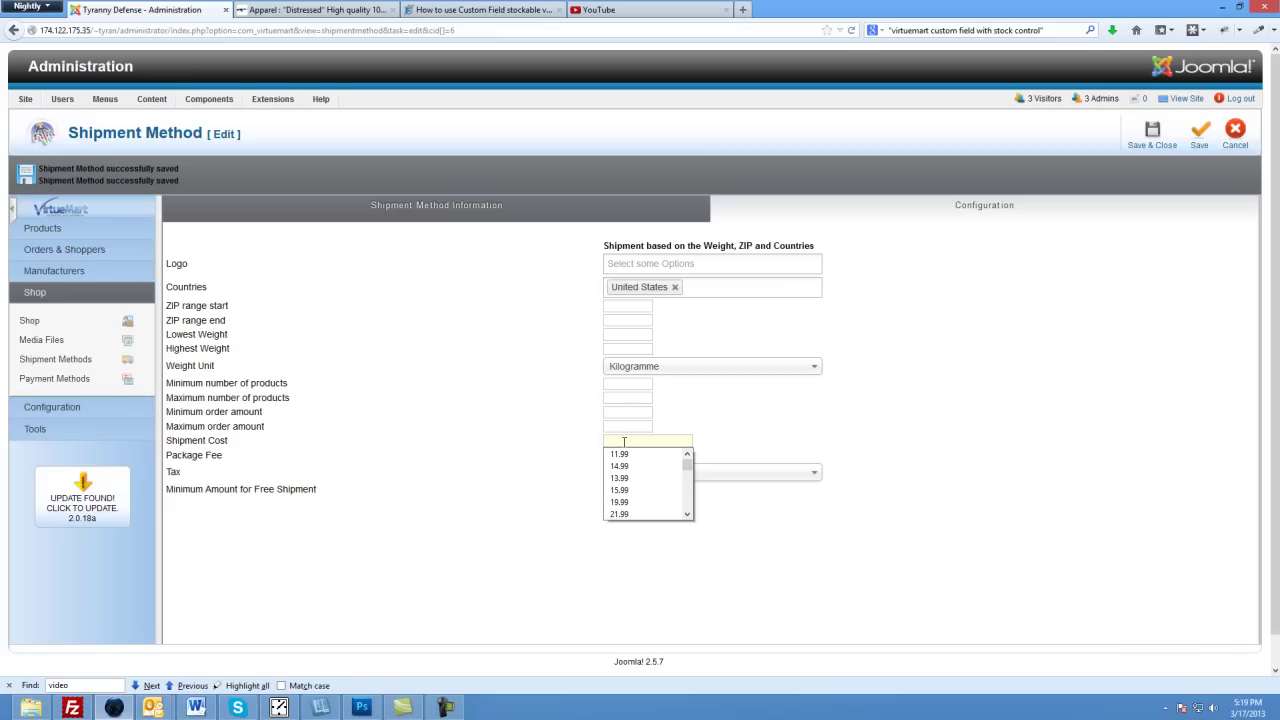
type("5.6")
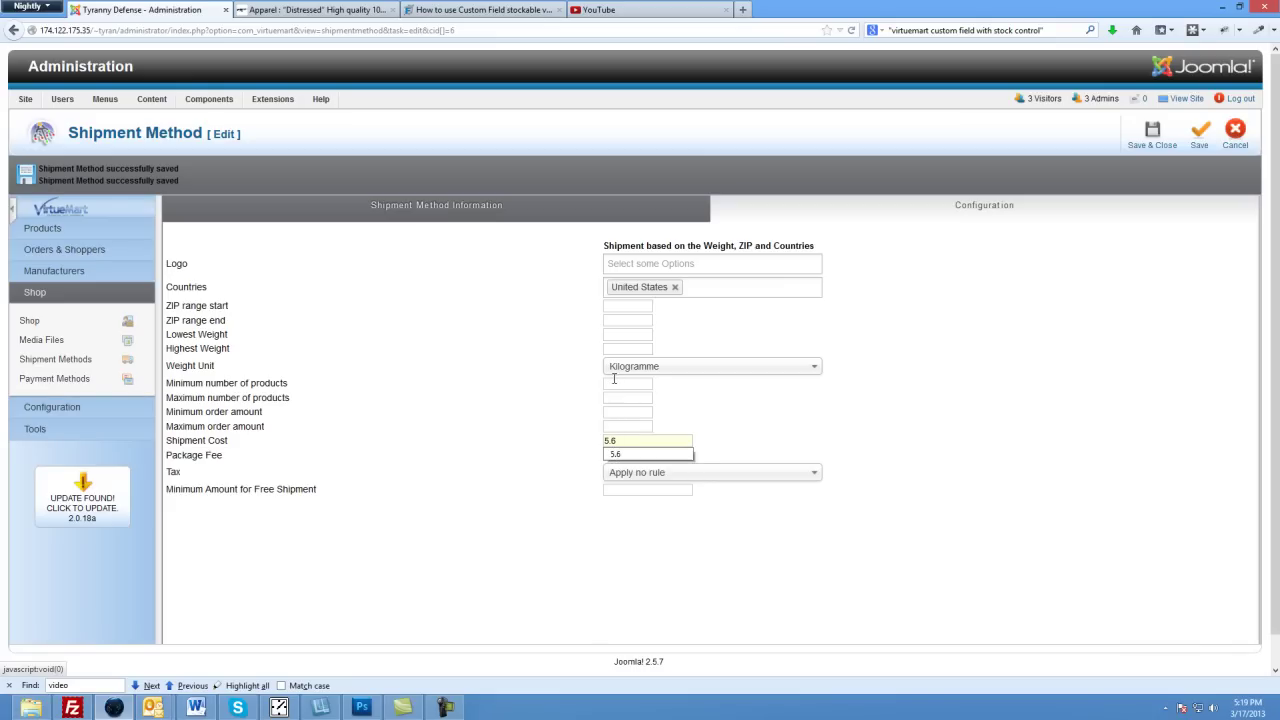
Step: Set Weight Unit to Pounds, Lowest Weight 1 and Highest Weight 7, then Save & Close
left_click(613, 337)
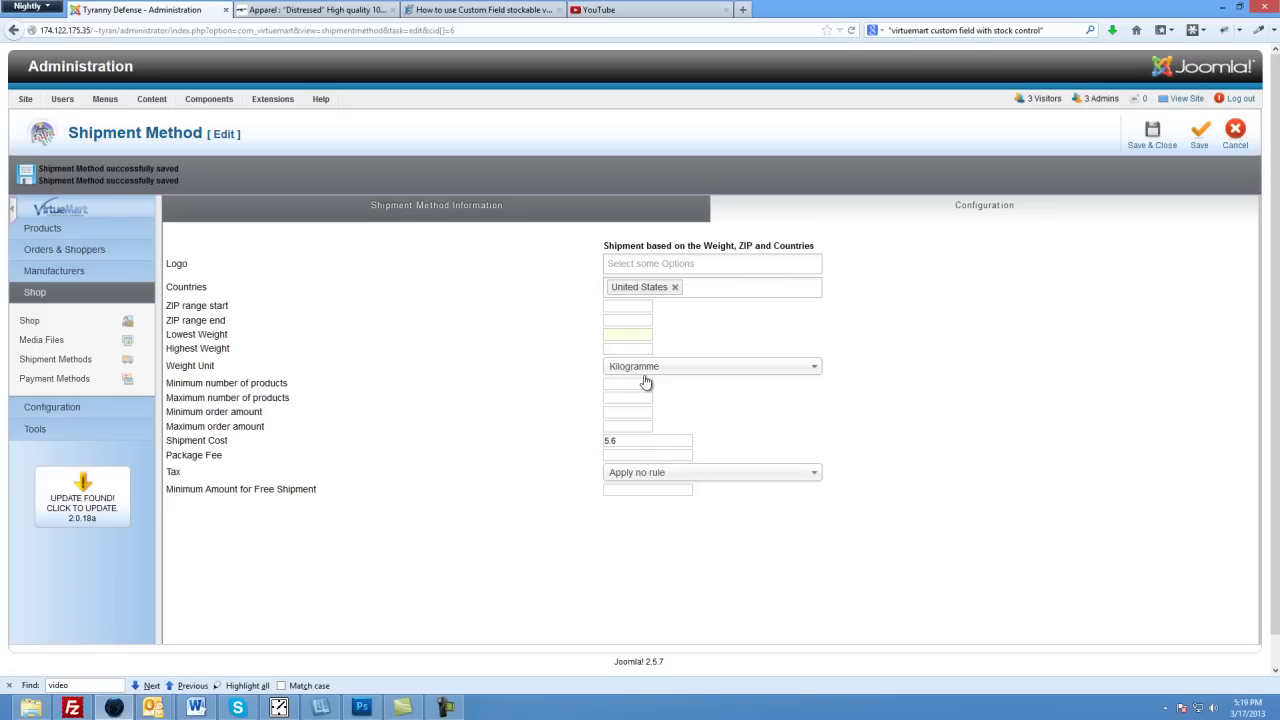
left_click(646, 369)
left_click(630, 463)
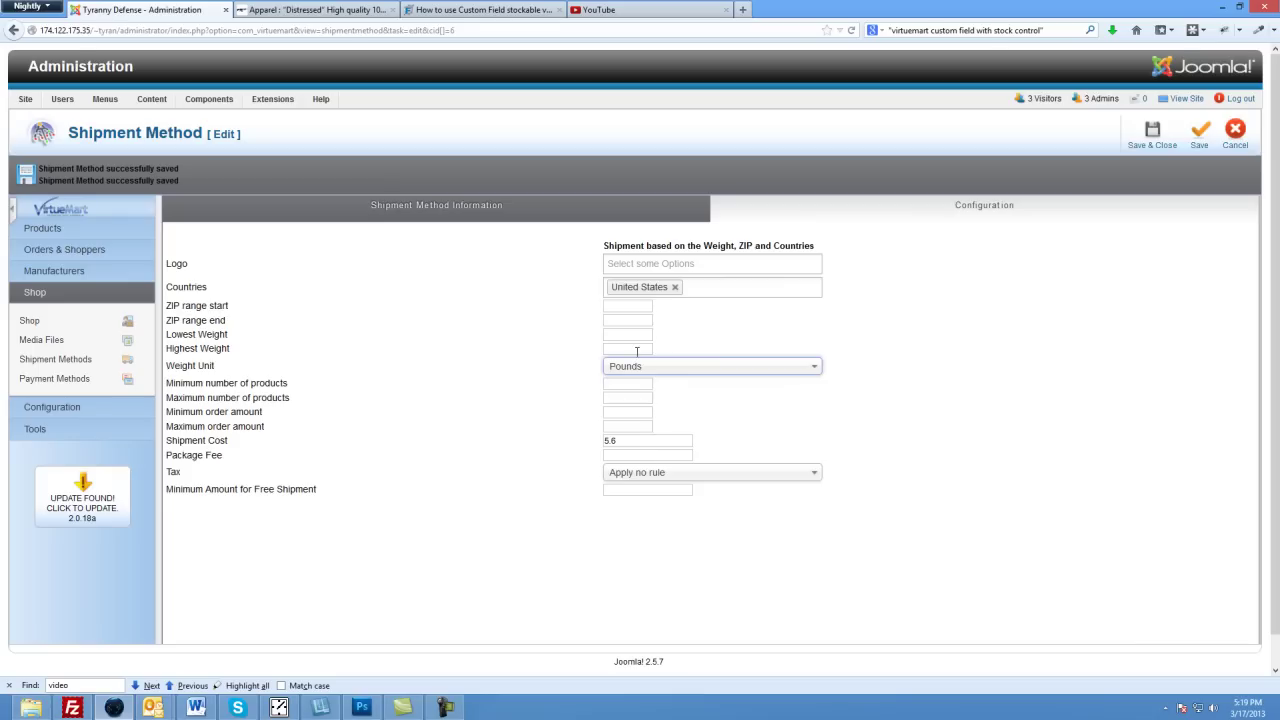
left_click(630, 349)
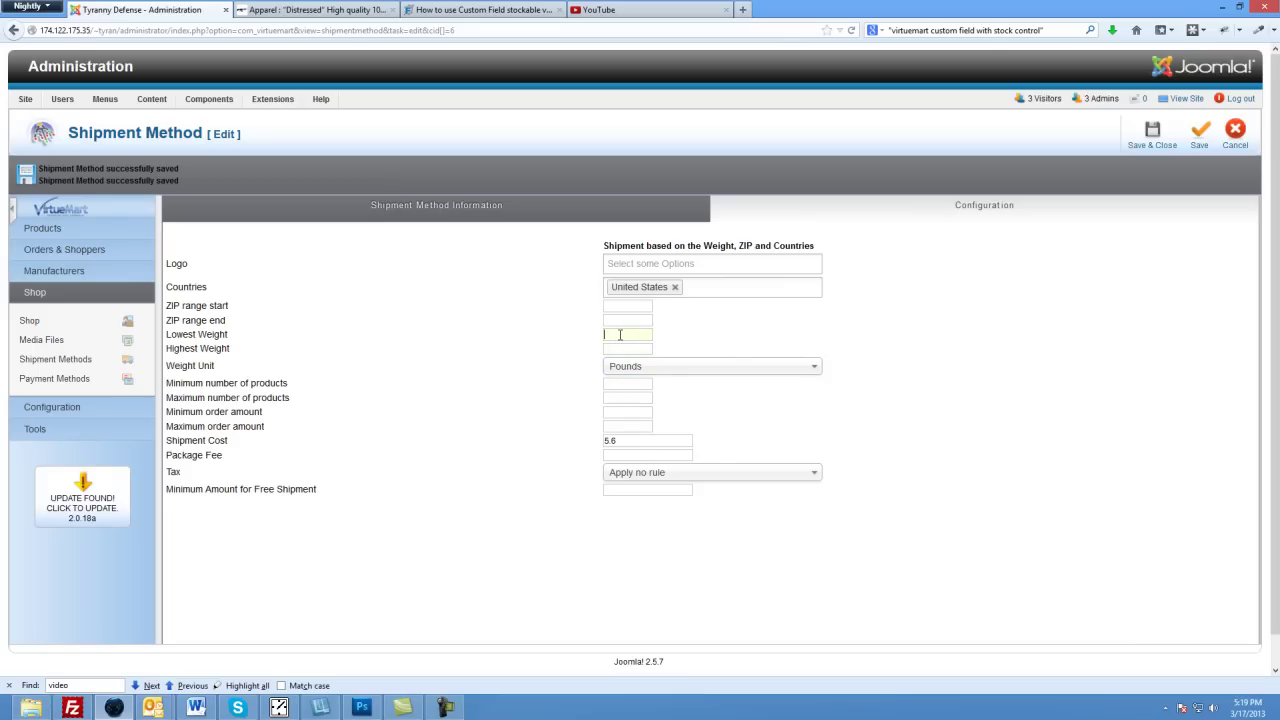
type("1")
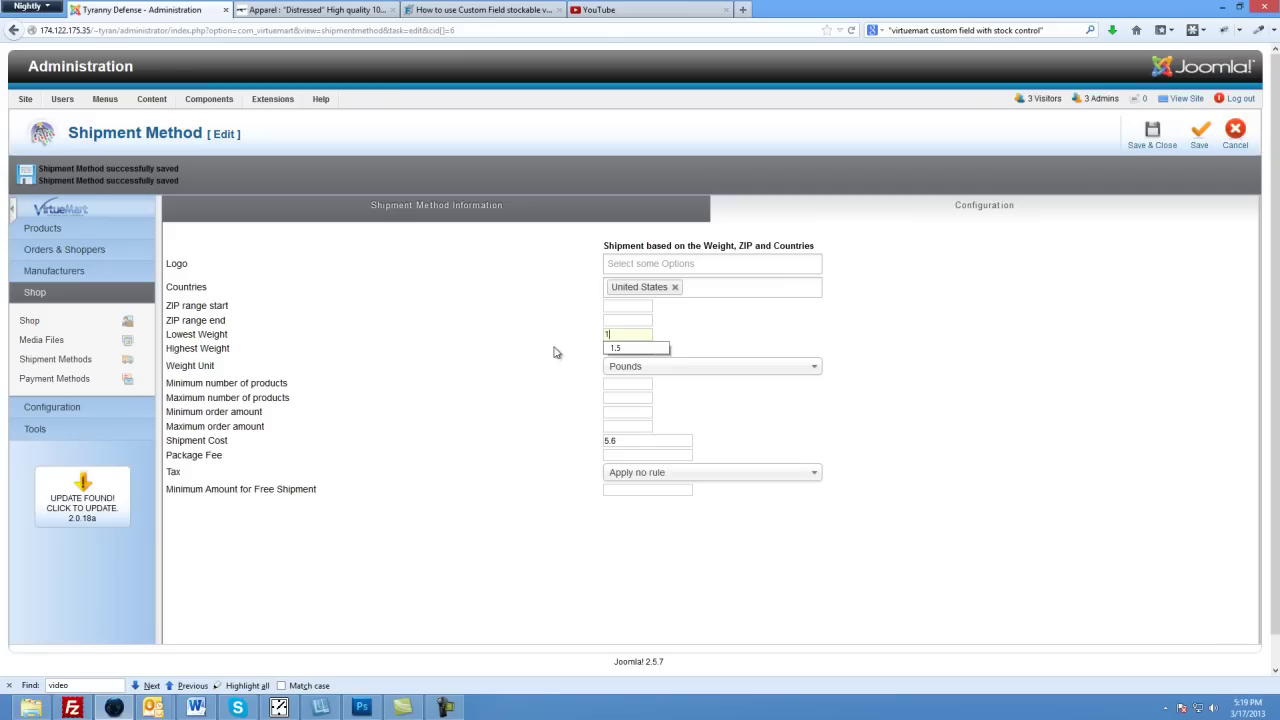
key("Tab")
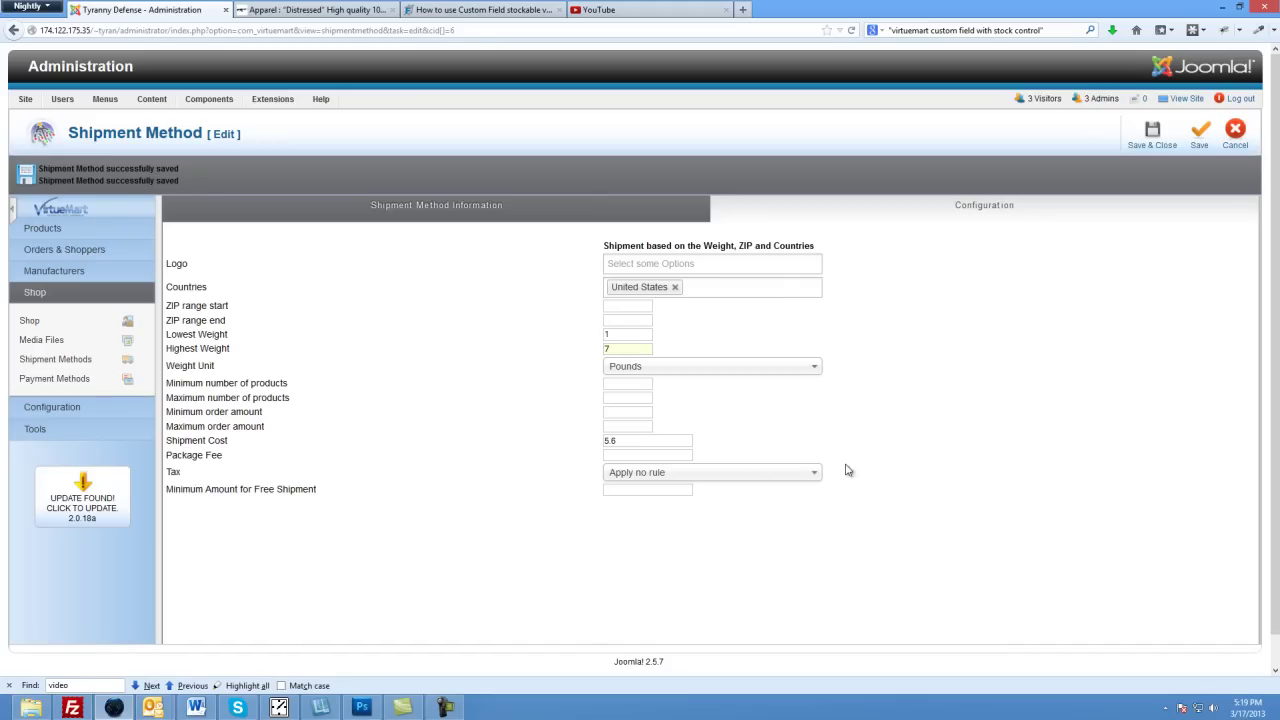
left_click(1153, 142)
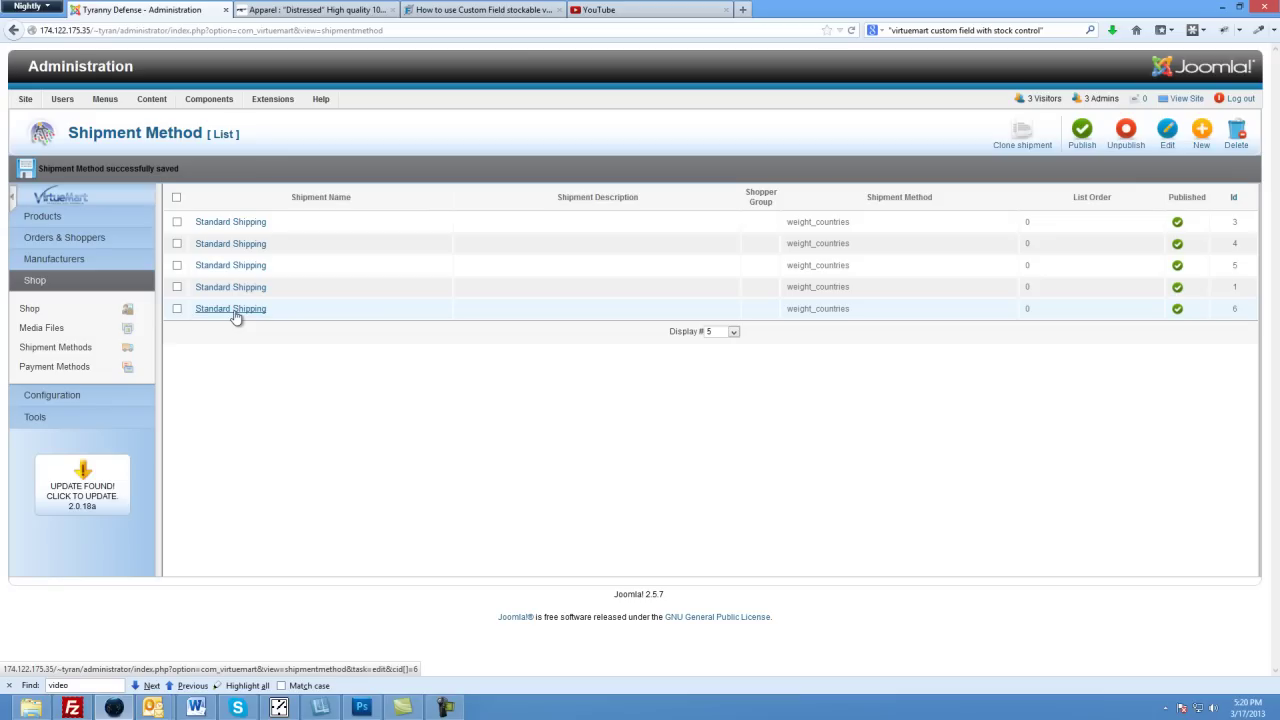
Step: Append '1-7lbs' to the newest Standard Shipping method's name and save it
left_click(233, 312)
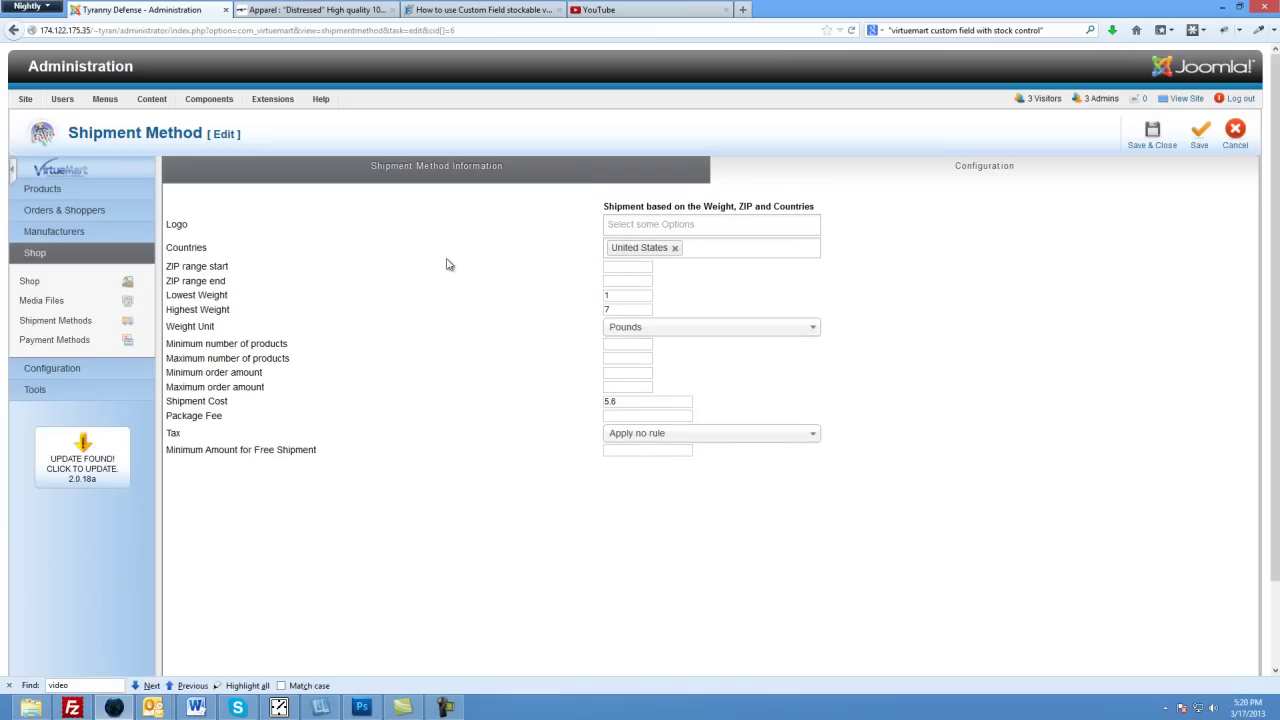
left_click(379, 170)
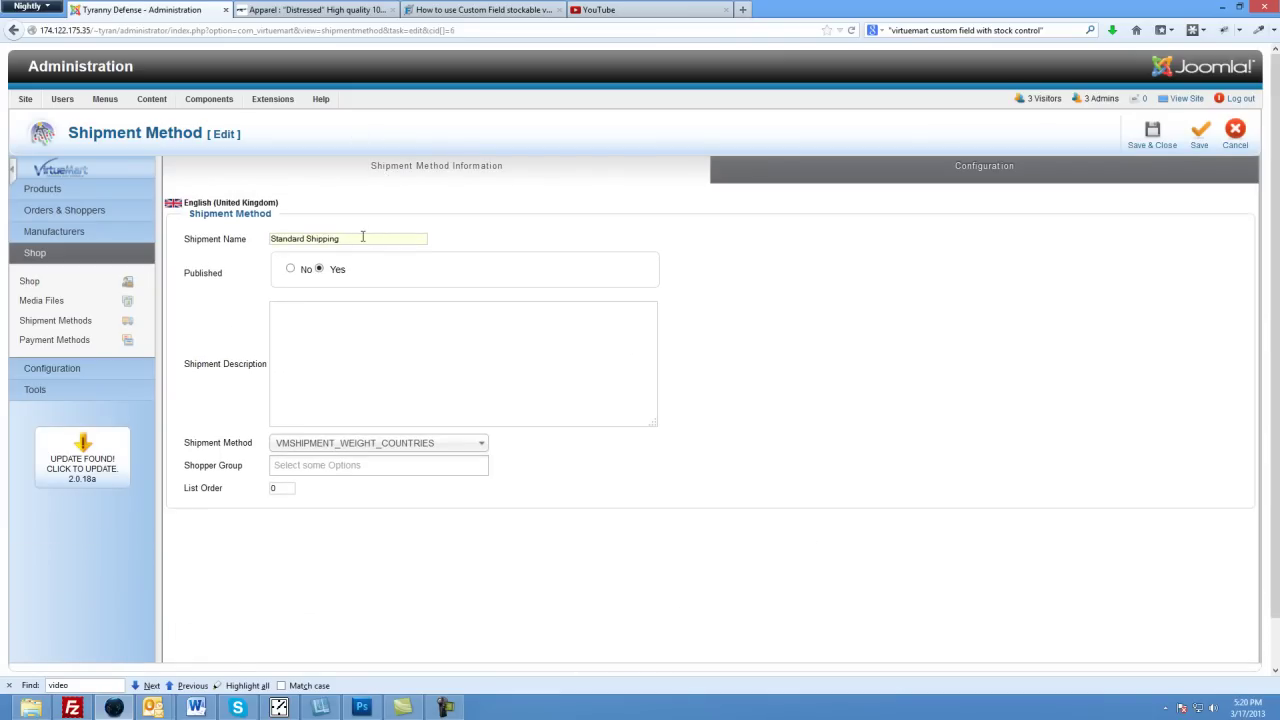
type("1-7lbs")
left_click(1150, 140)
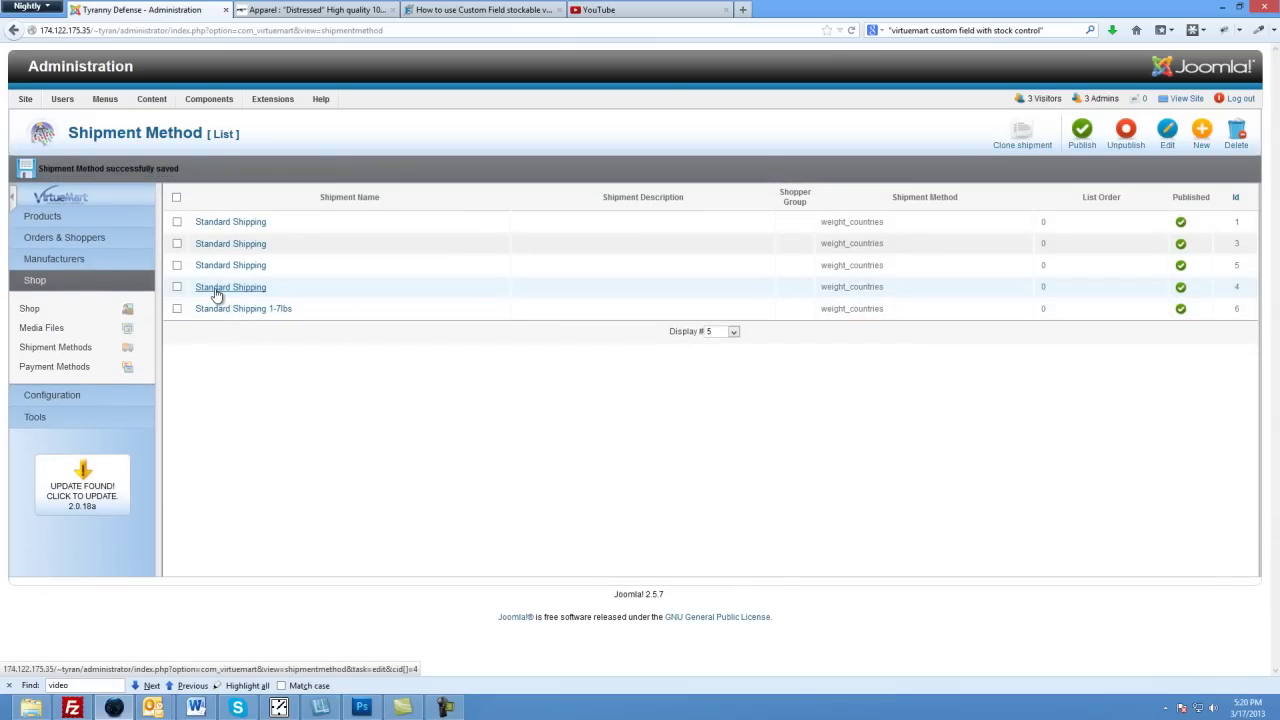
Step: Delete the duplicate Standard Shipping methods with ids 3, 5 and 4
left_click(177, 244)
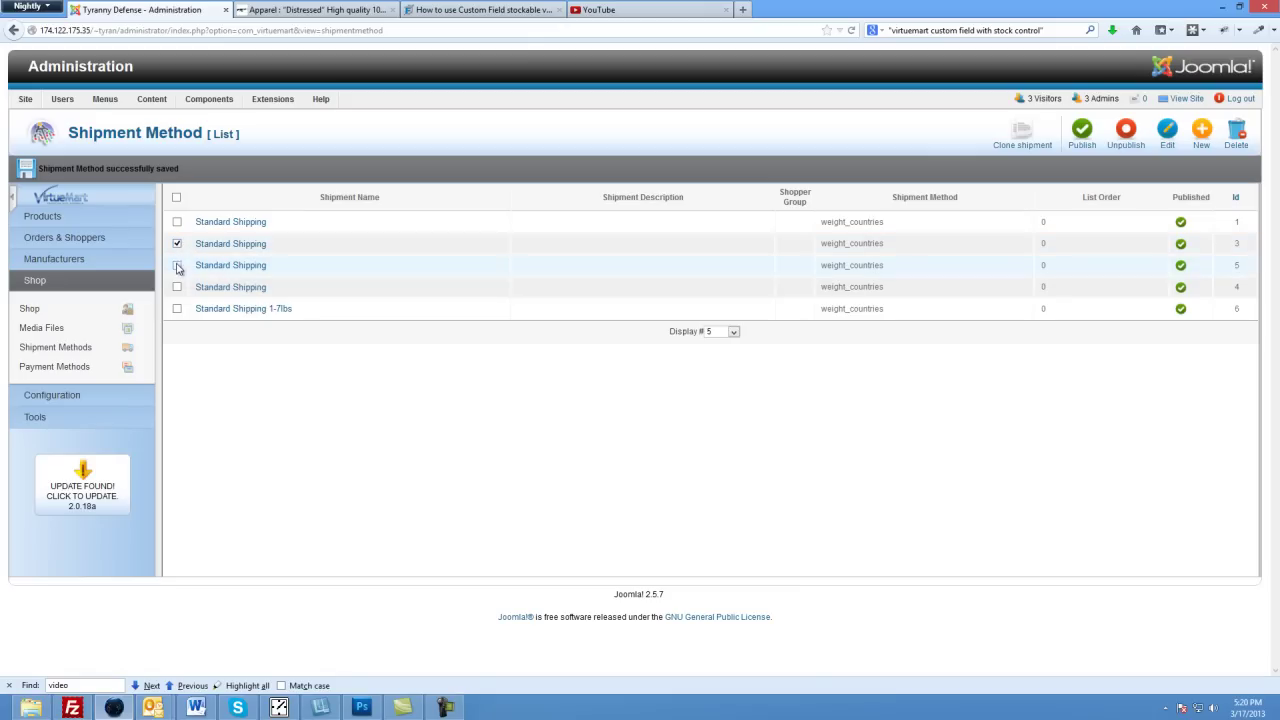
left_click(177, 265)
left_click(177, 287)
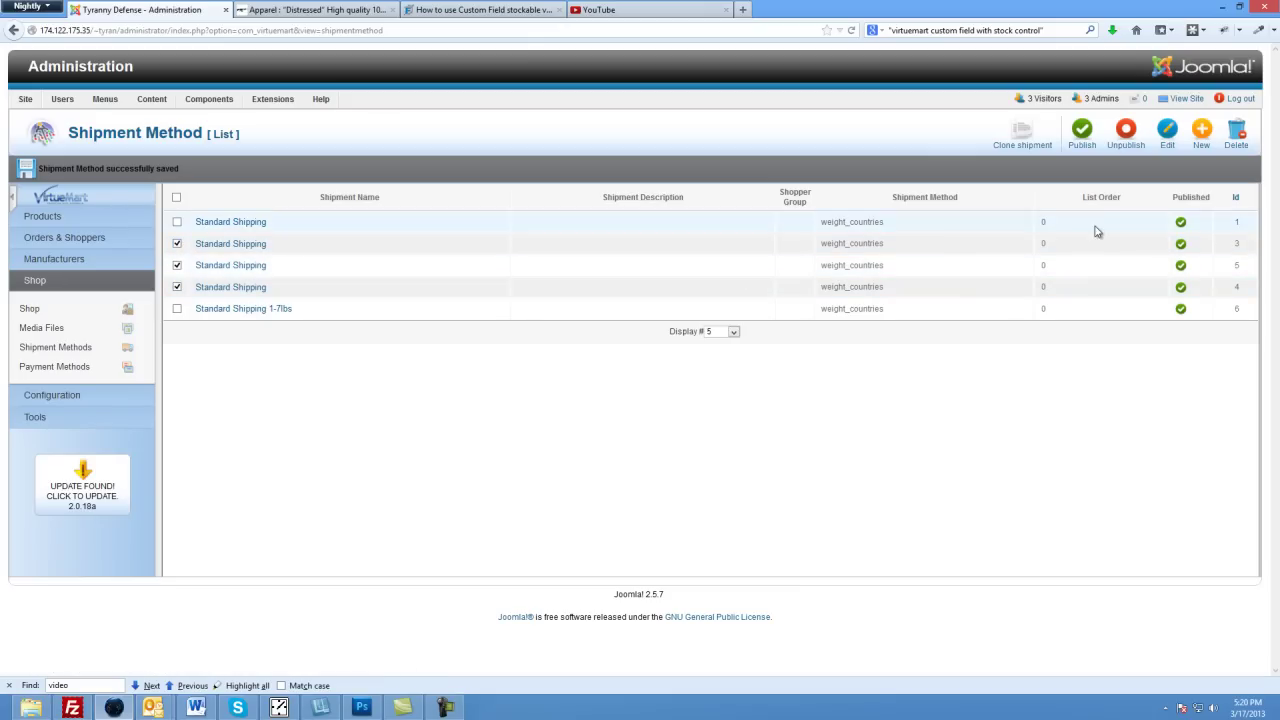
left_click(1236, 132)
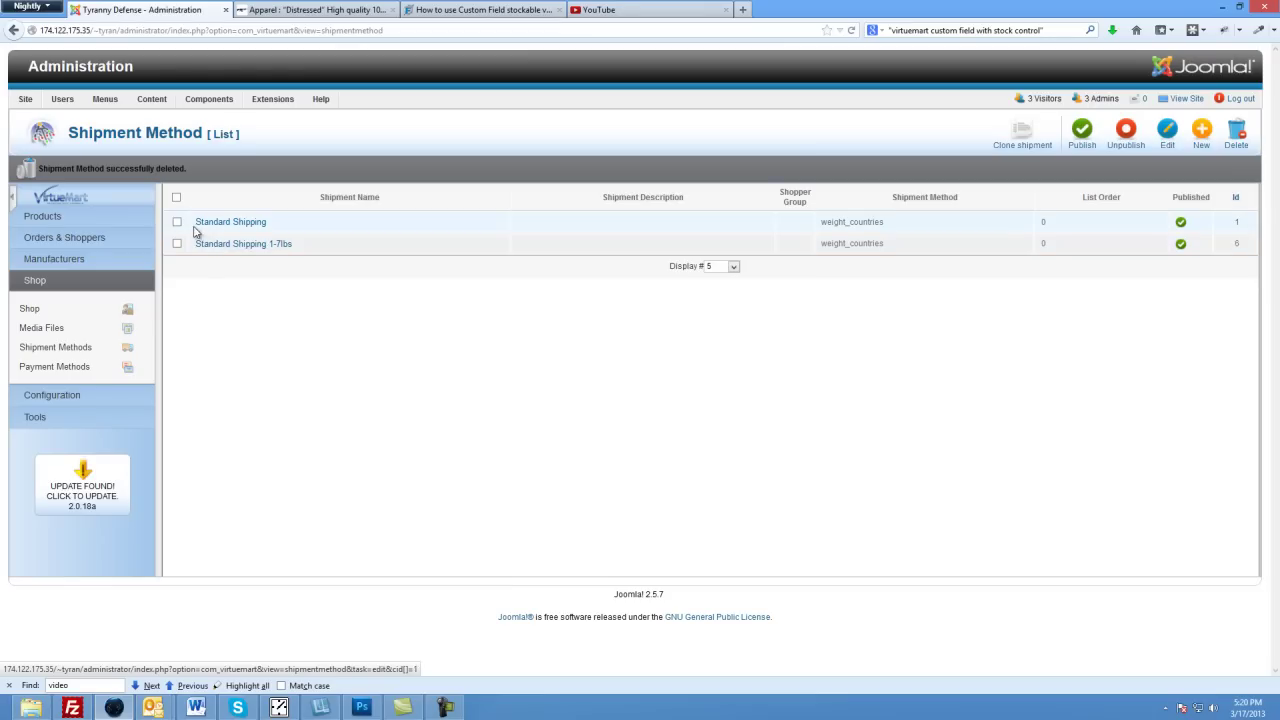
Step: Open the remaining Standard Shipping method and edit its name to end with '> 1lb'
left_click(209, 229)
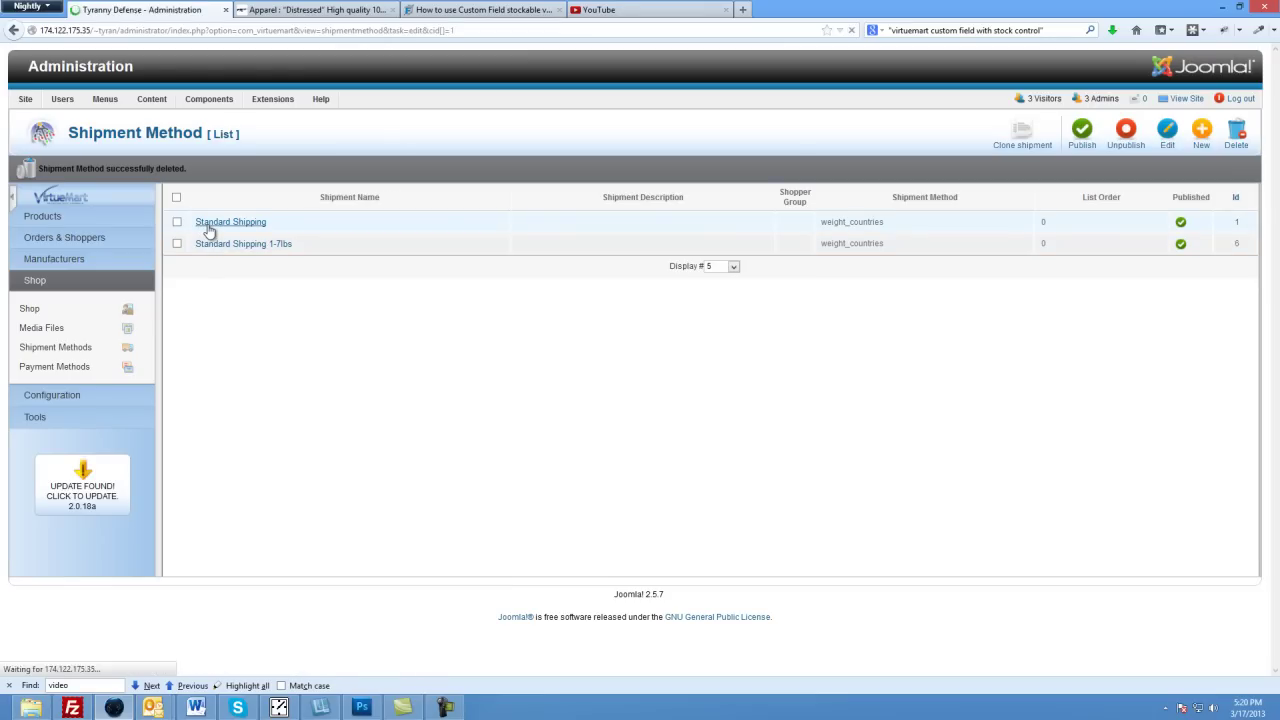
left_click(349, 241)
type("under")
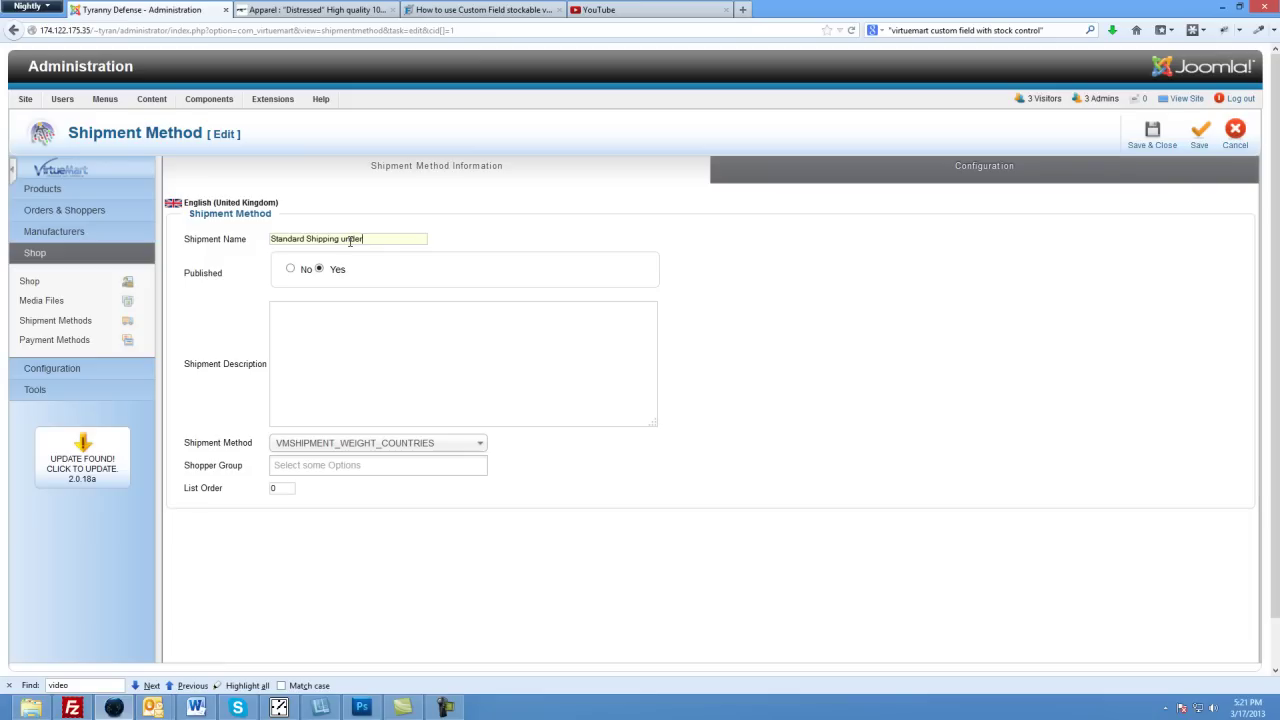
key("BackSpace")
key("BackSpace")
key("BackSpace")
key("BackSpace")
key("BackSpace")
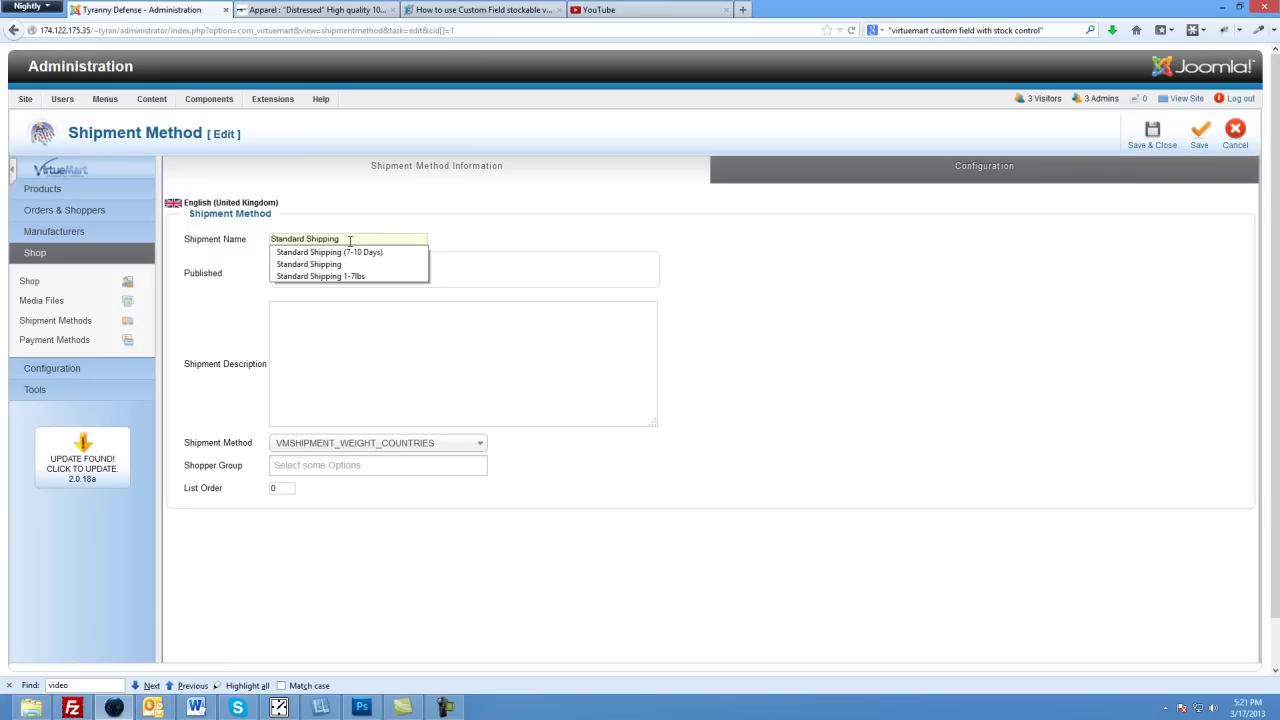
type("<")
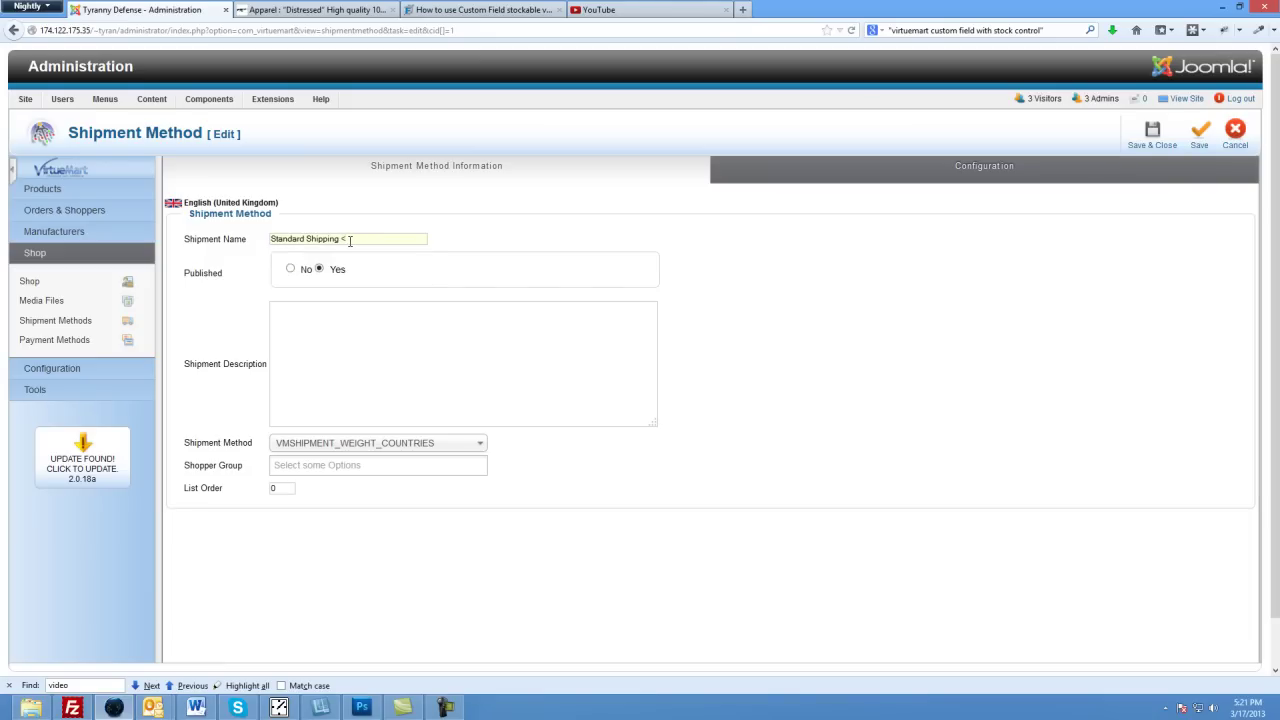
key("BackSpace")
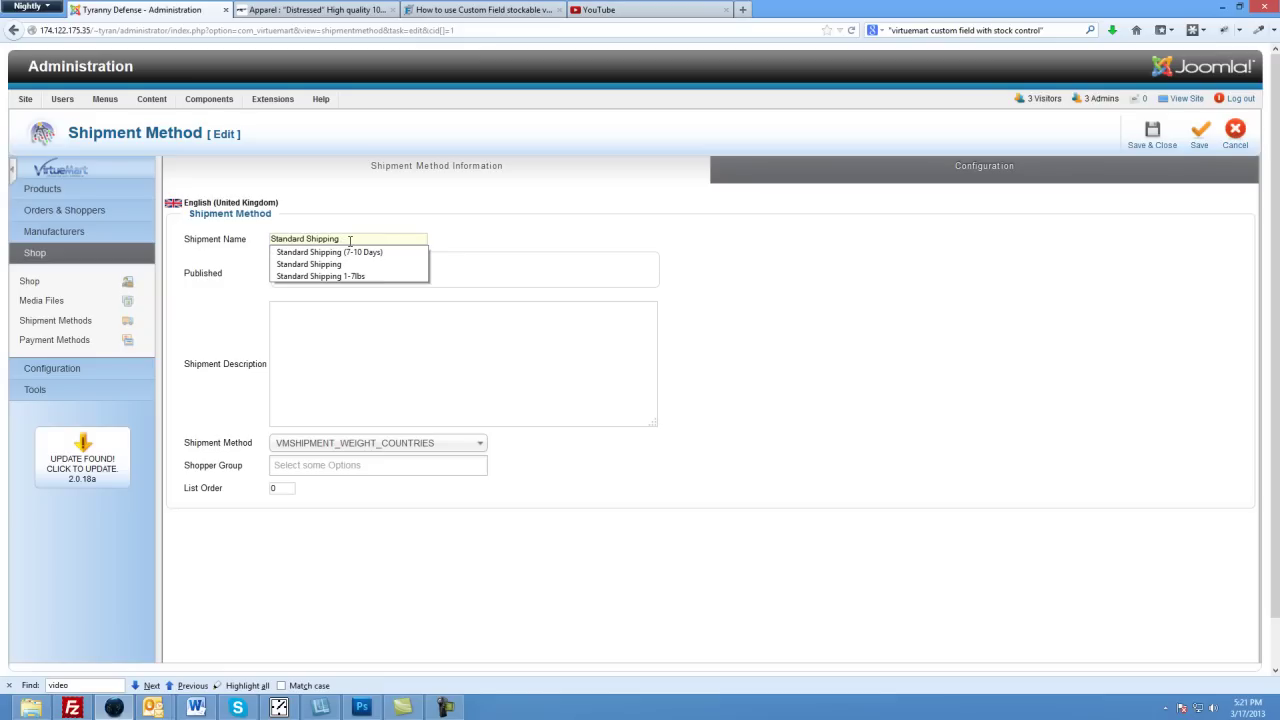
type(">")
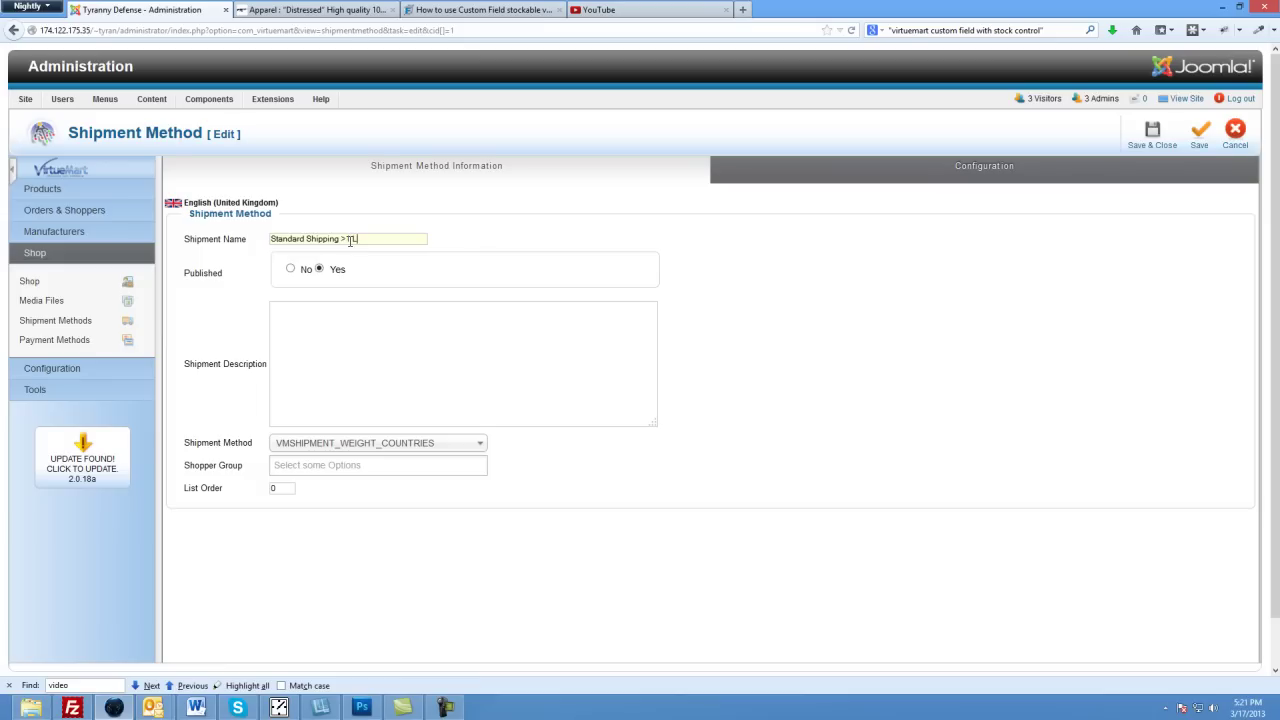
type(" 1lb")
Step: Replace the Lowest Weight with 1 on the Configuration tab
left_click(911, 166)
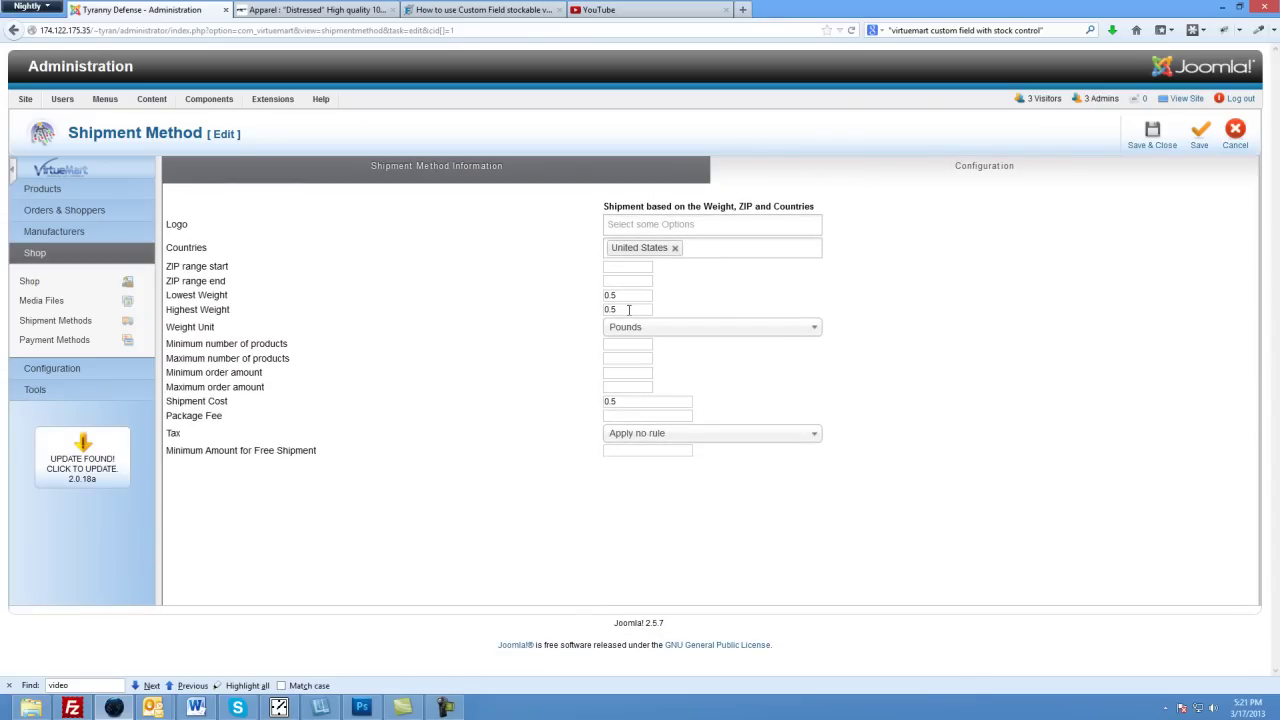
left_click_drag(626, 296, 608, 296)
key("BackSpace")
key("BackSpace")
type("1")
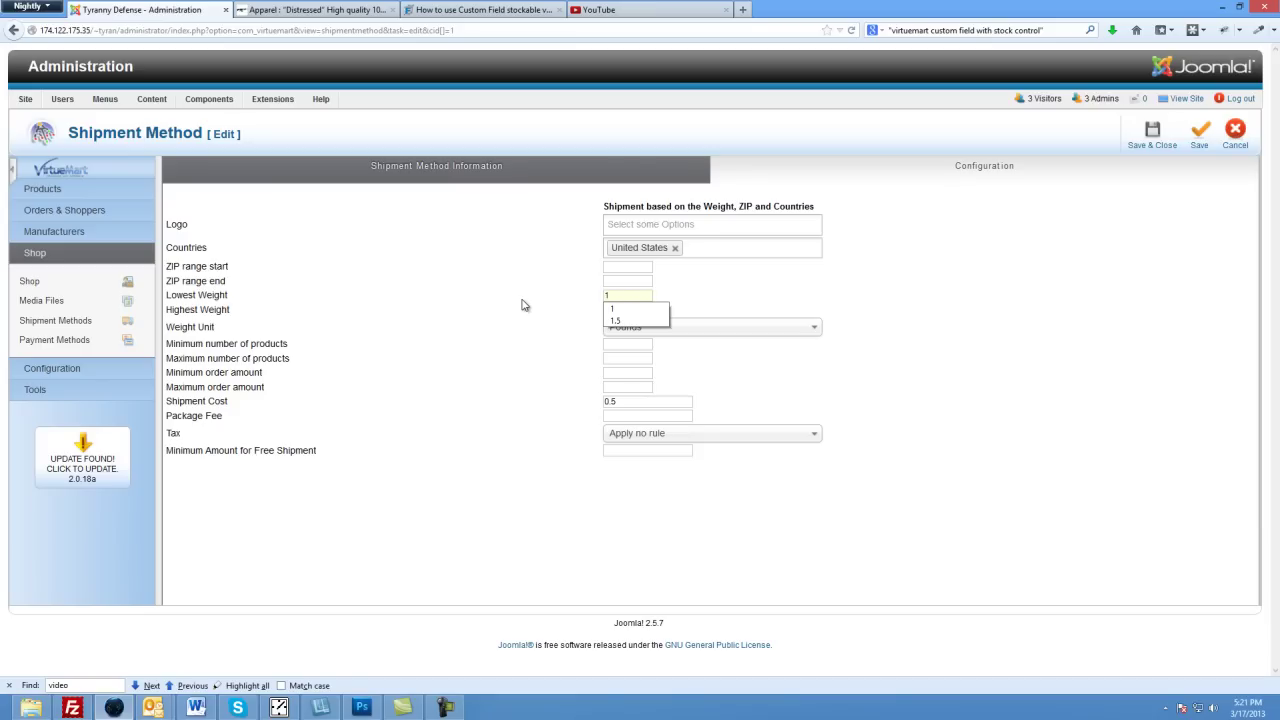
left_click(530, 346)
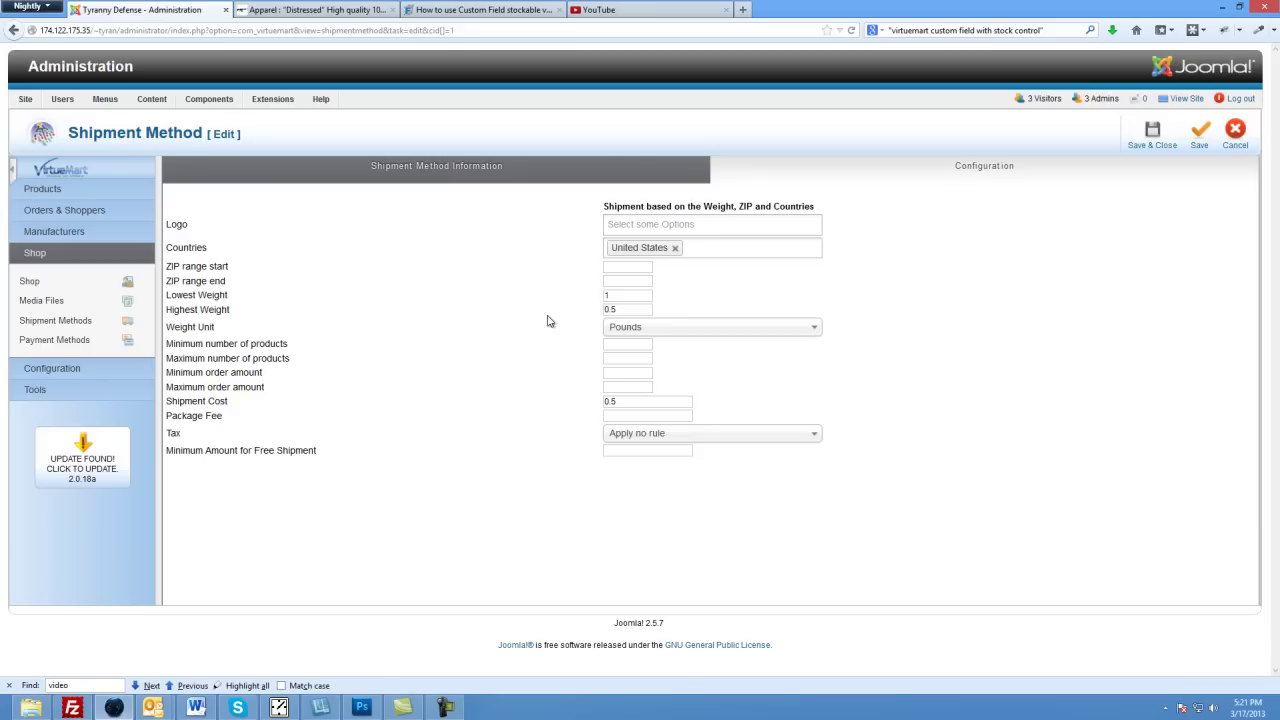
Step: Set Highest Weight 1.9 and Shipment Cost 2.50, then Save & Close
double_click(613, 311)
type("1")
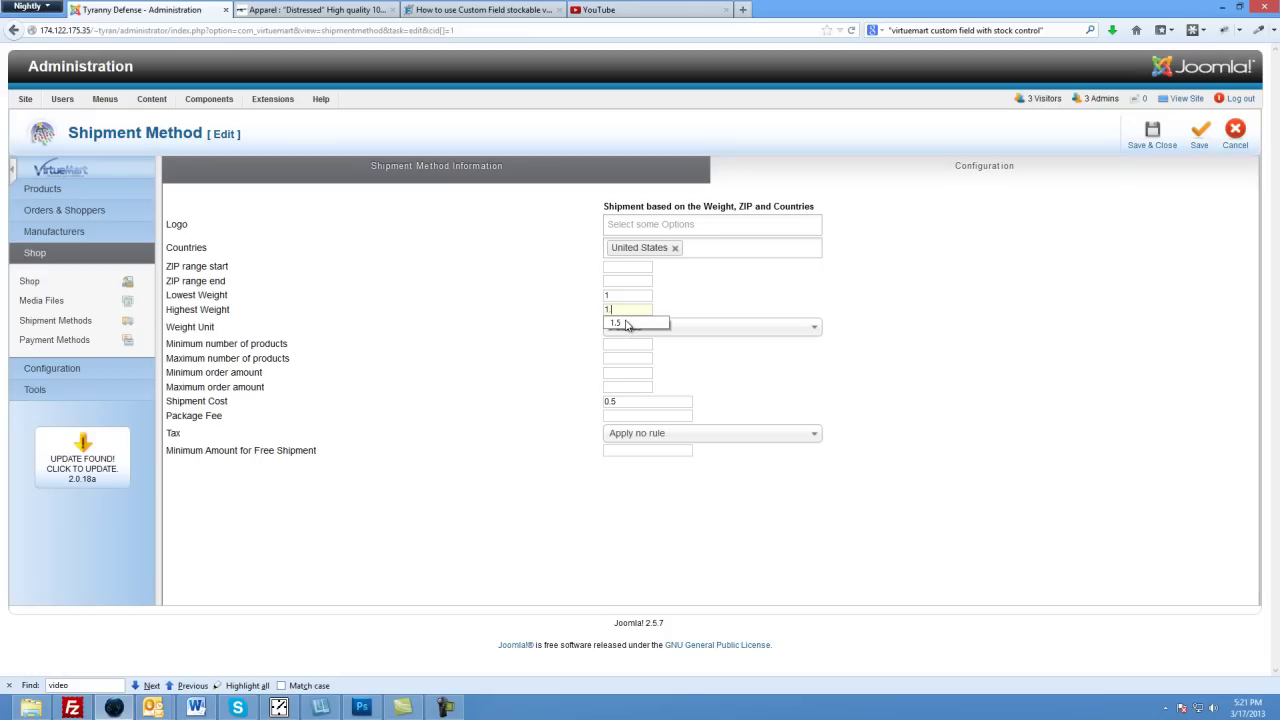
type(".9")
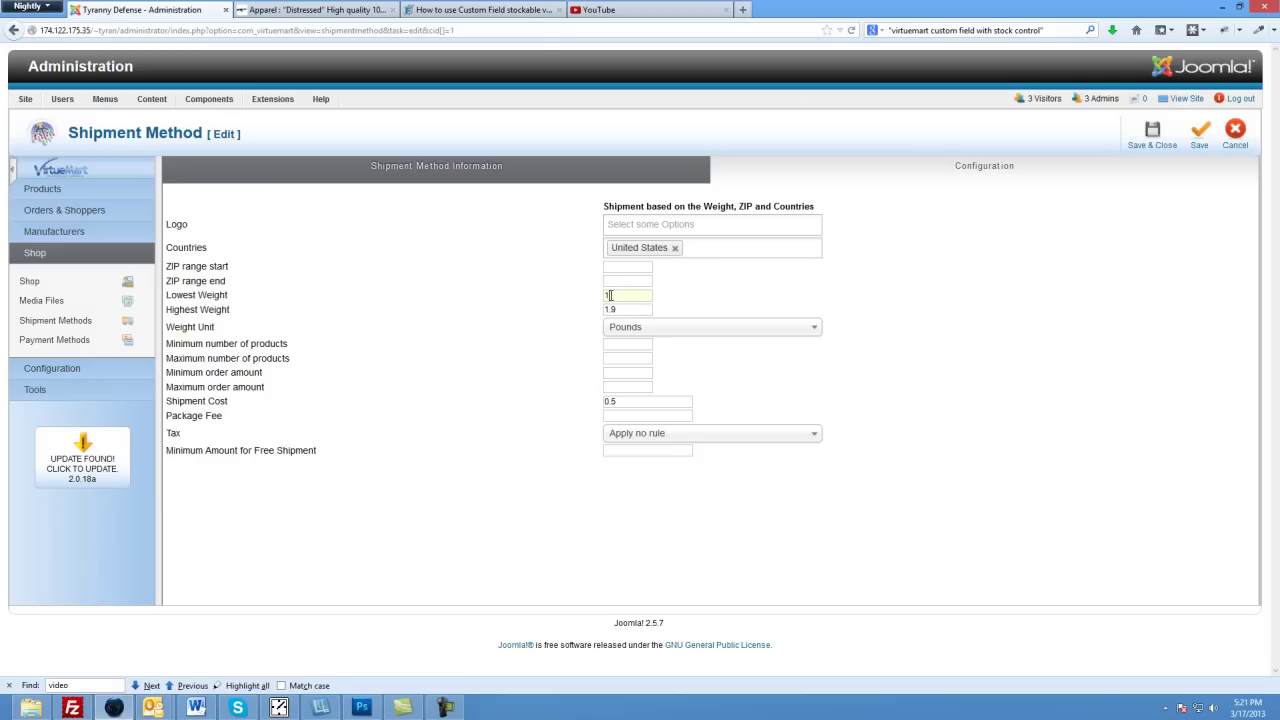
double_click(610, 401)
type("2.50")
left_click(625, 297)
left_click(682, 297)
left_click(1152, 140)
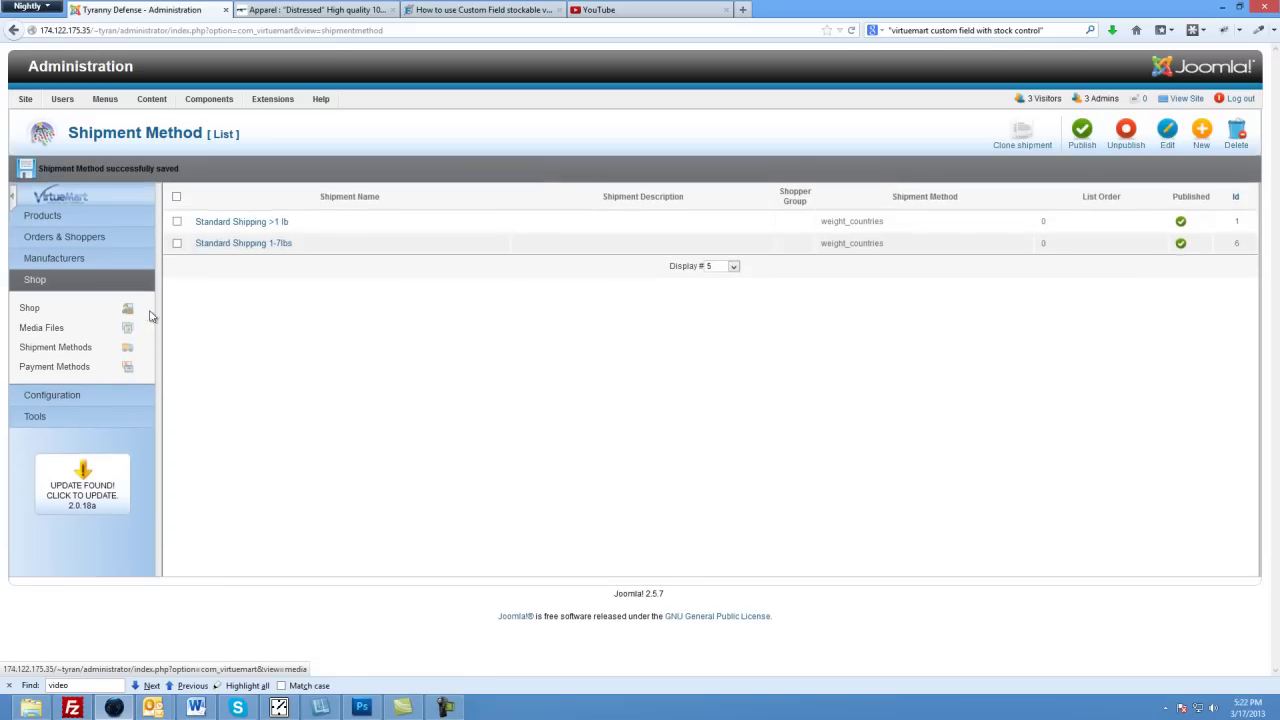
Step: Change the '1' in 'Standard Shipping >1 lb' to '2' and Save & Close
left_click(243, 228)
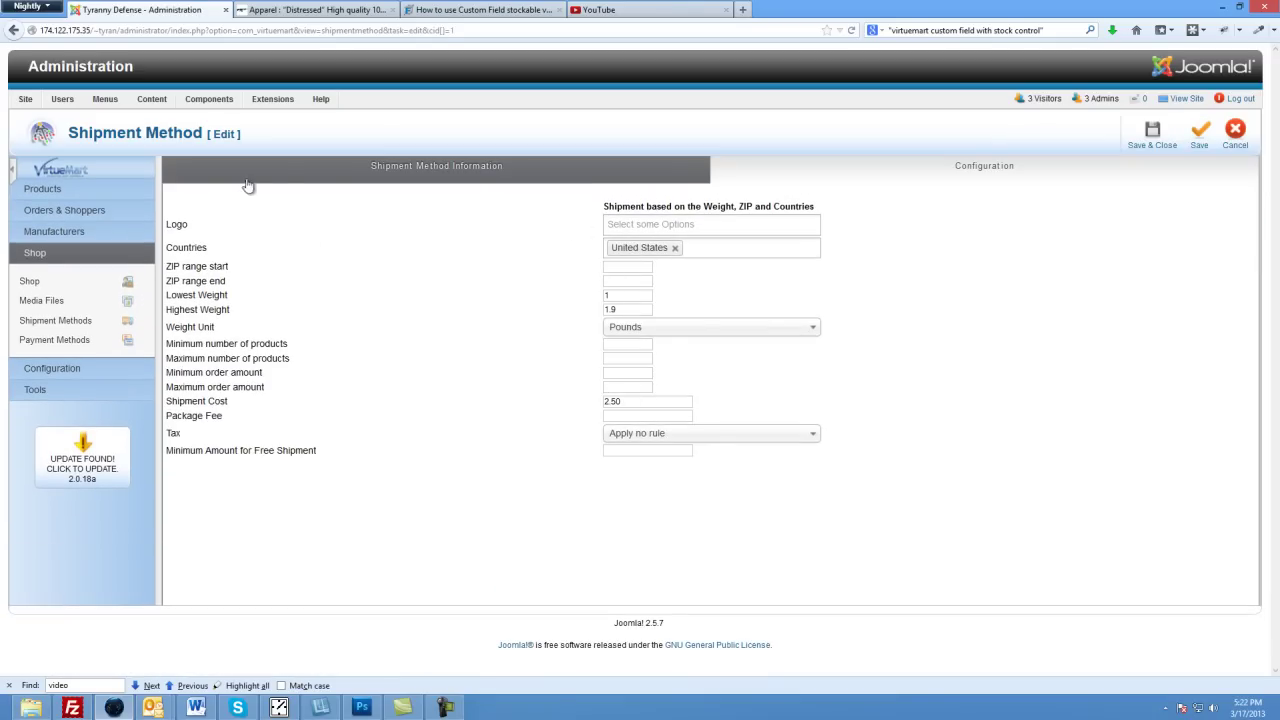
left_click(284, 178)
left_click_drag(346, 238, 352, 238)
type("2 lb")
left_click(1152, 138)
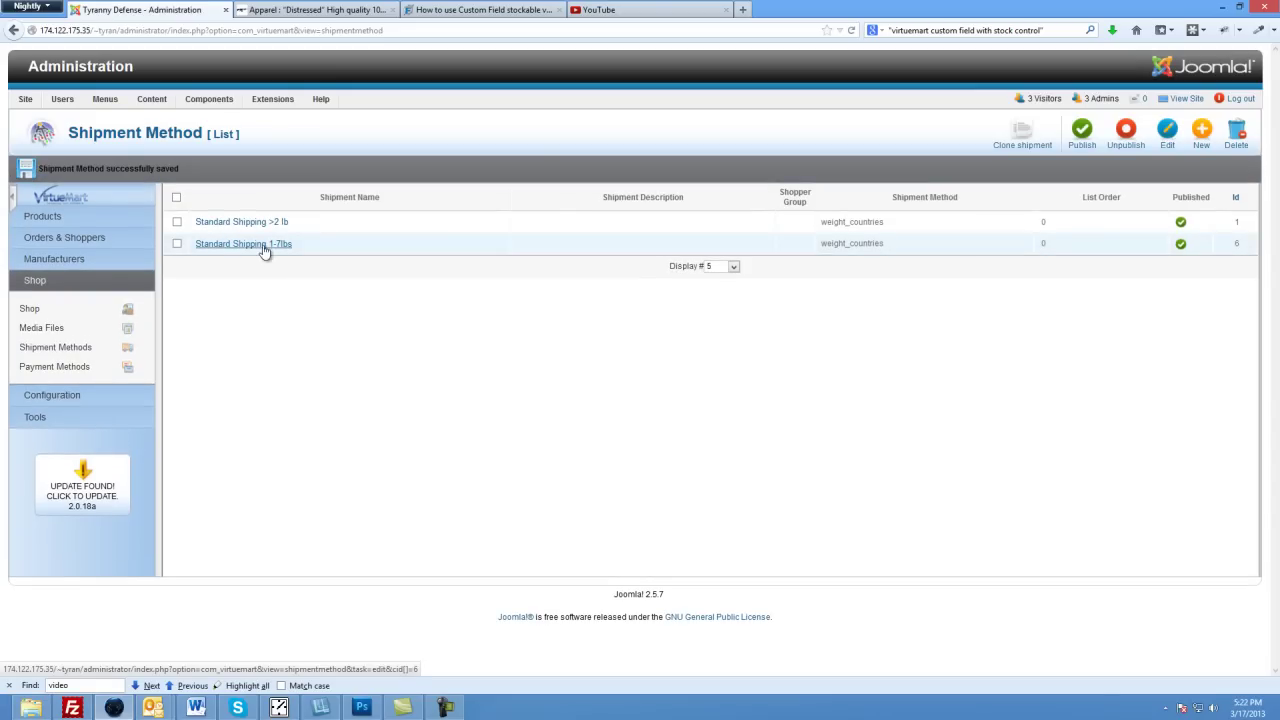
Step: Start a new shipment method, keeping the VMSHIPMENT_WEIGHT_COUNTRIES type
left_click(1200, 136)
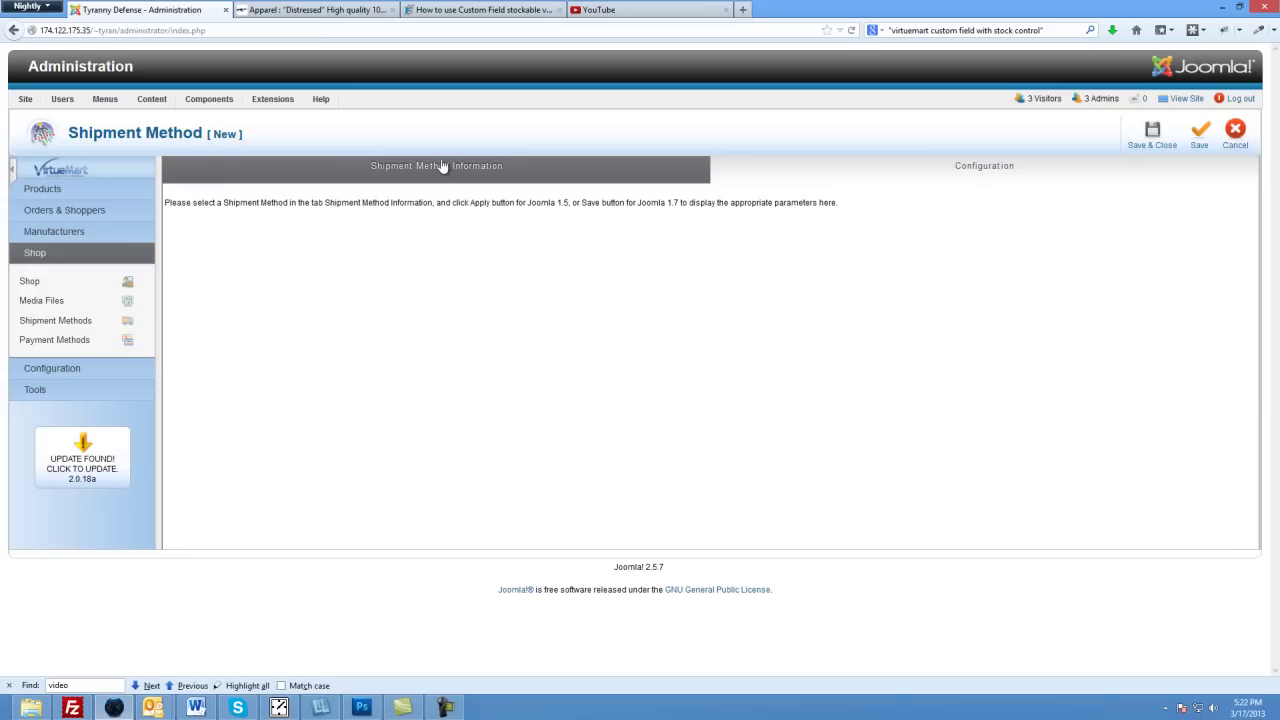
left_click(440, 166)
left_click(338, 449)
left_click(340, 450)
Step: Name it 'Standard Shipping >1 lb' from the autocomplete and save it
left_click(292, 239)
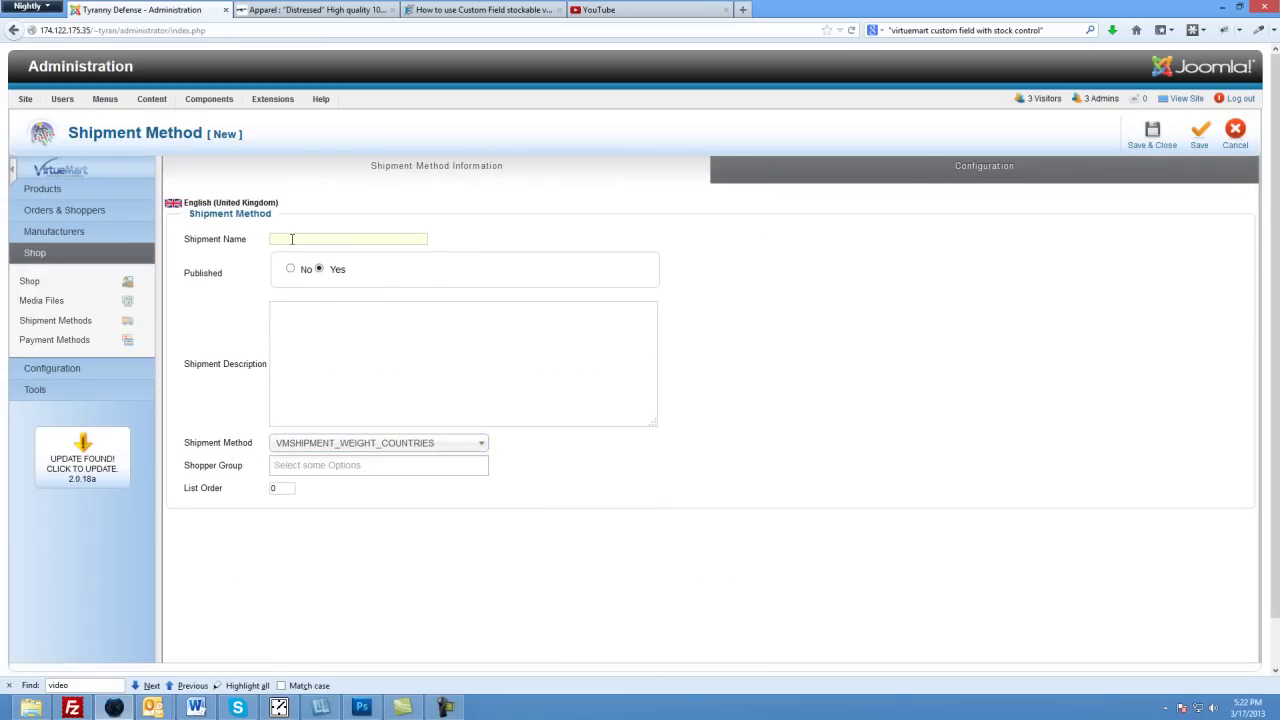
type("S")
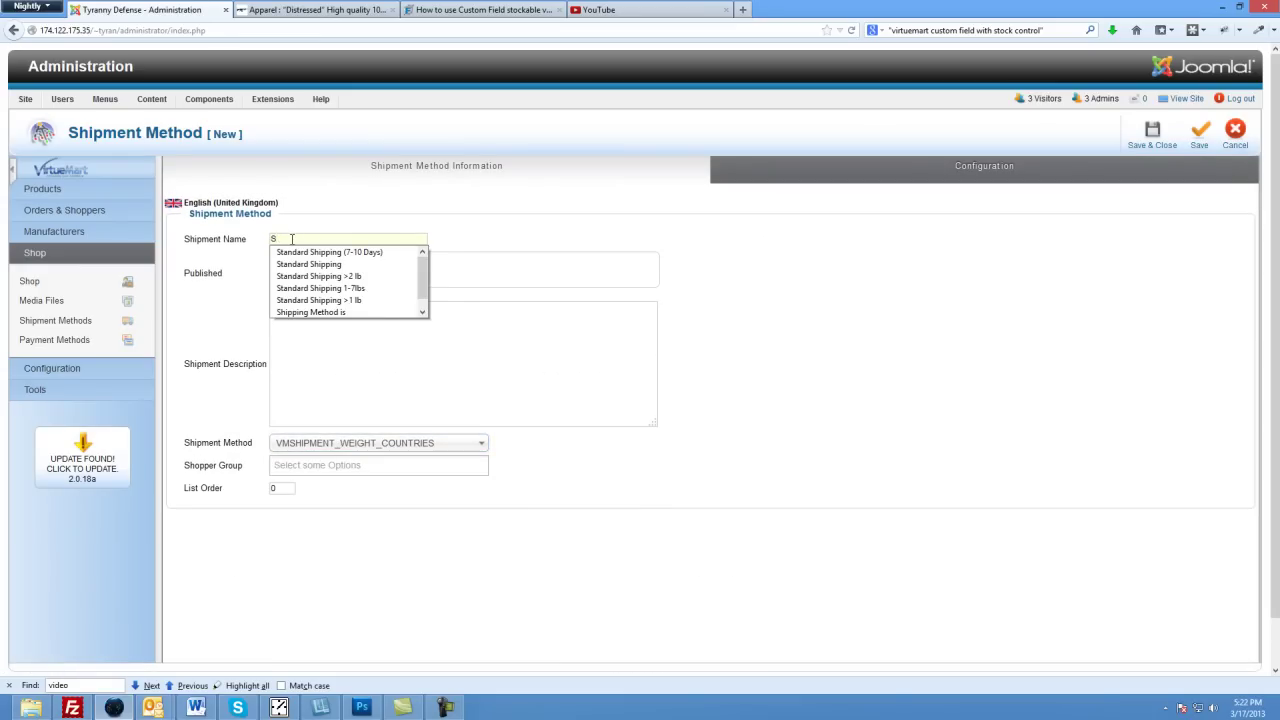
left_click(320, 300)
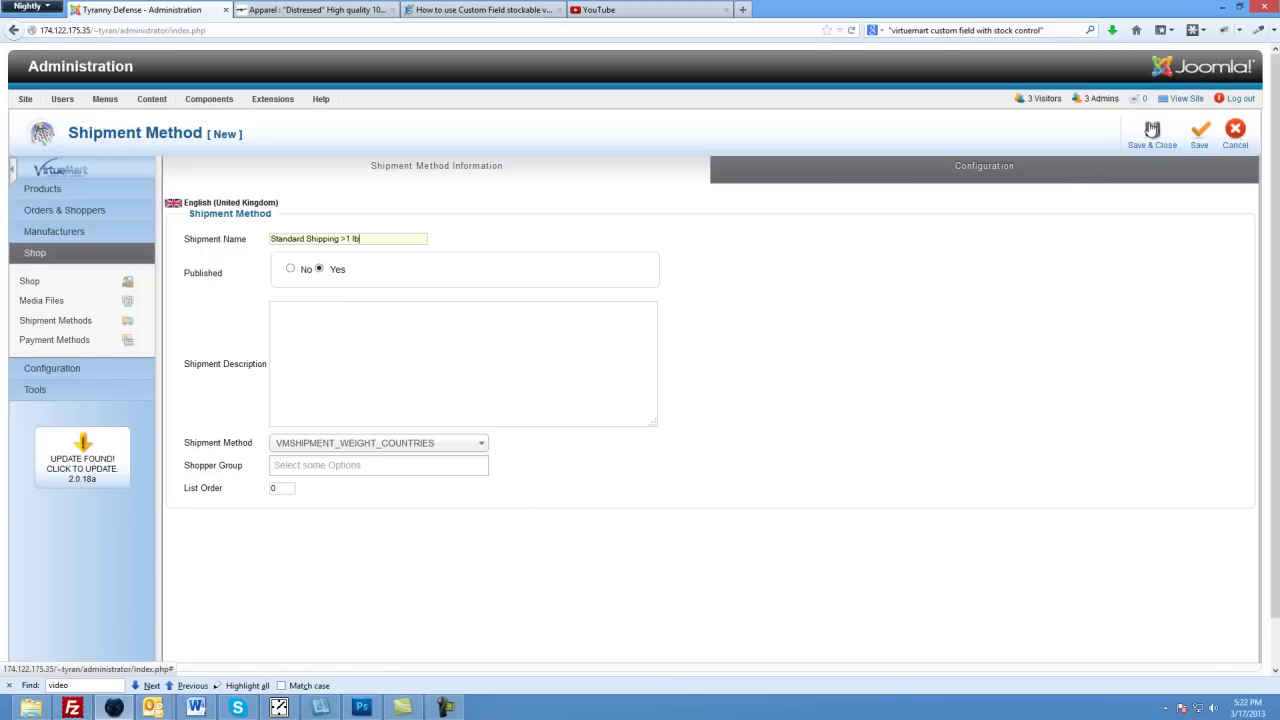
left_click(1199, 131)
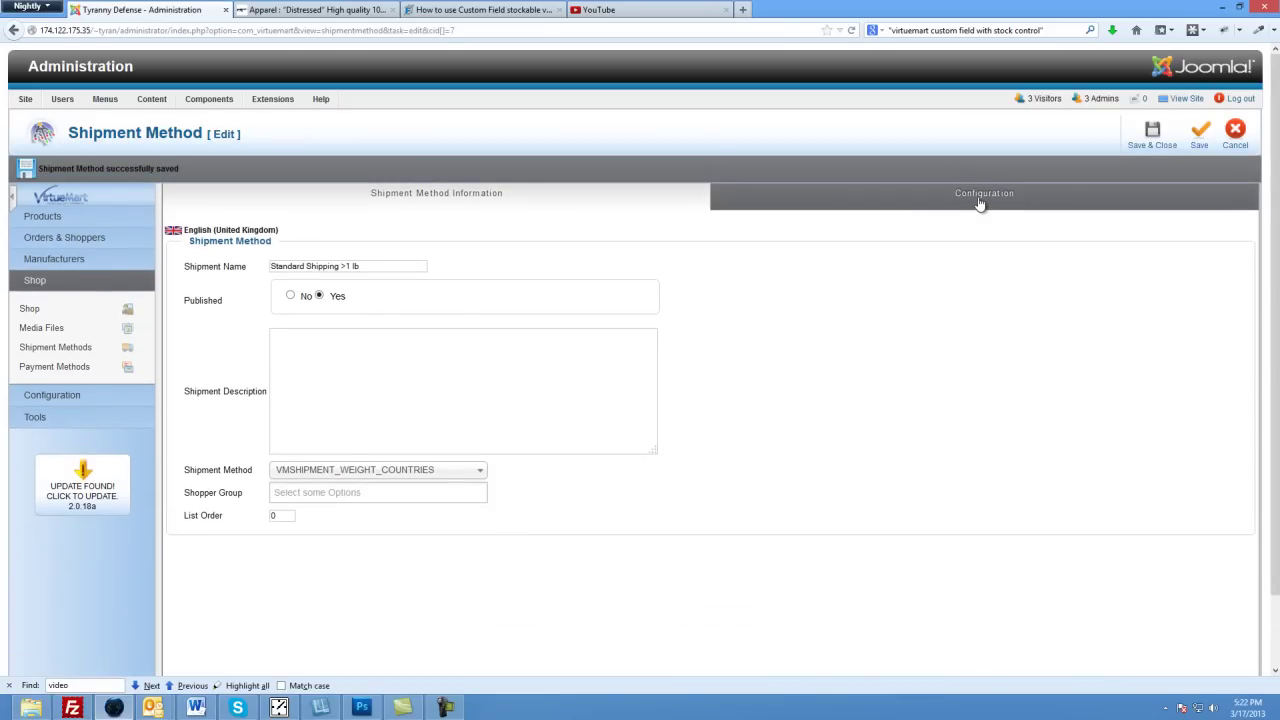
Step: Set the method's weight unit to Pounds with lowest weight 0 and highest weight 0.9
left_click(979, 202)
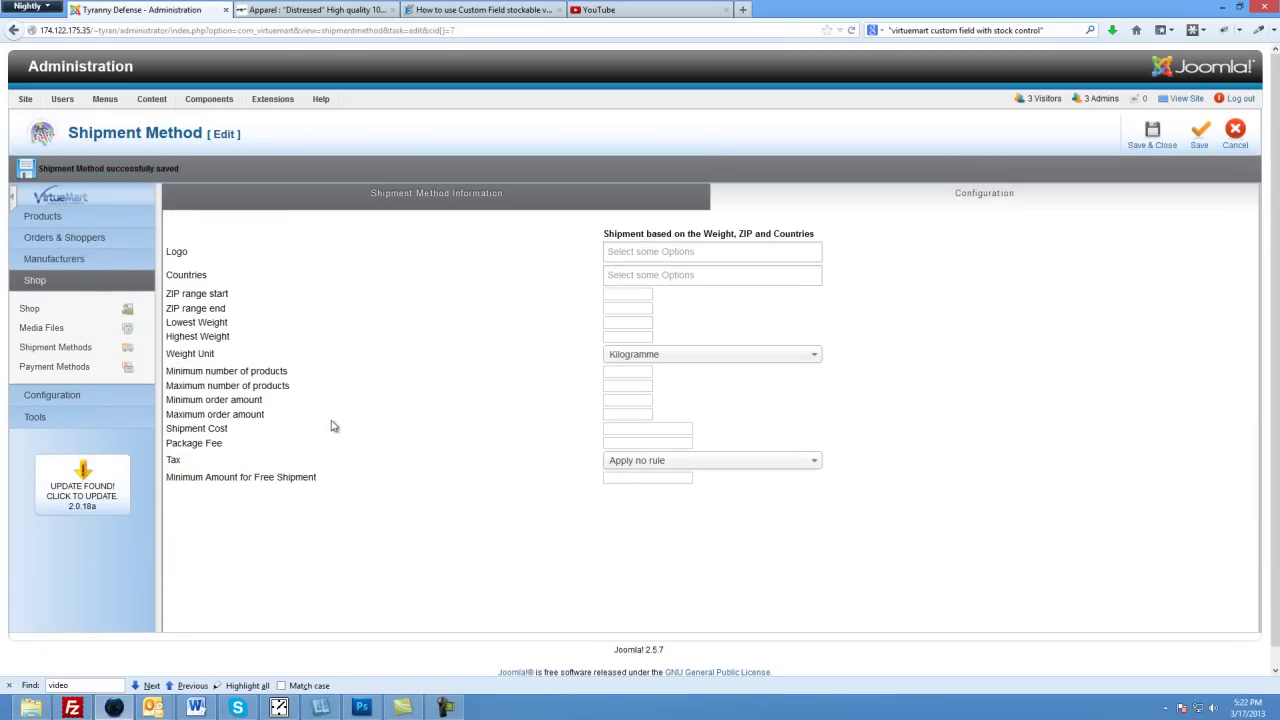
left_click(632, 358)
left_click(627, 451)
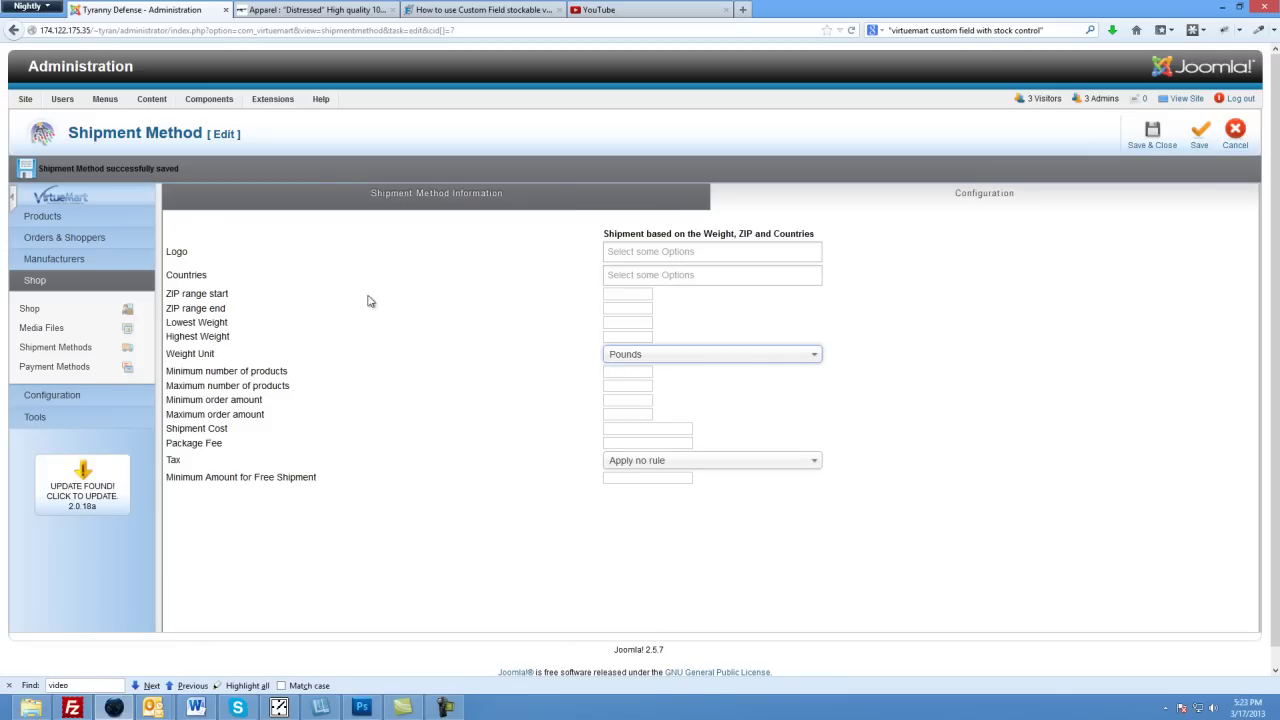
left_click(609, 308)
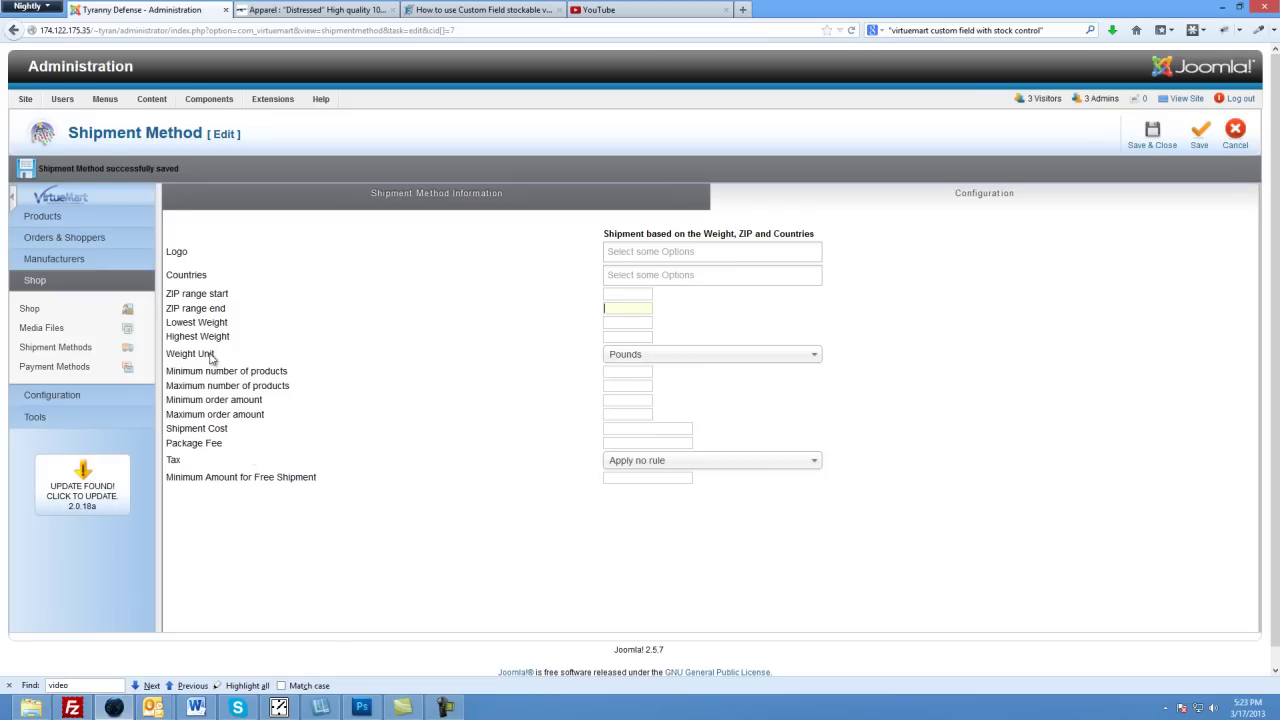
left_click(645, 324)
type("0")
key("Tab")
type("1")
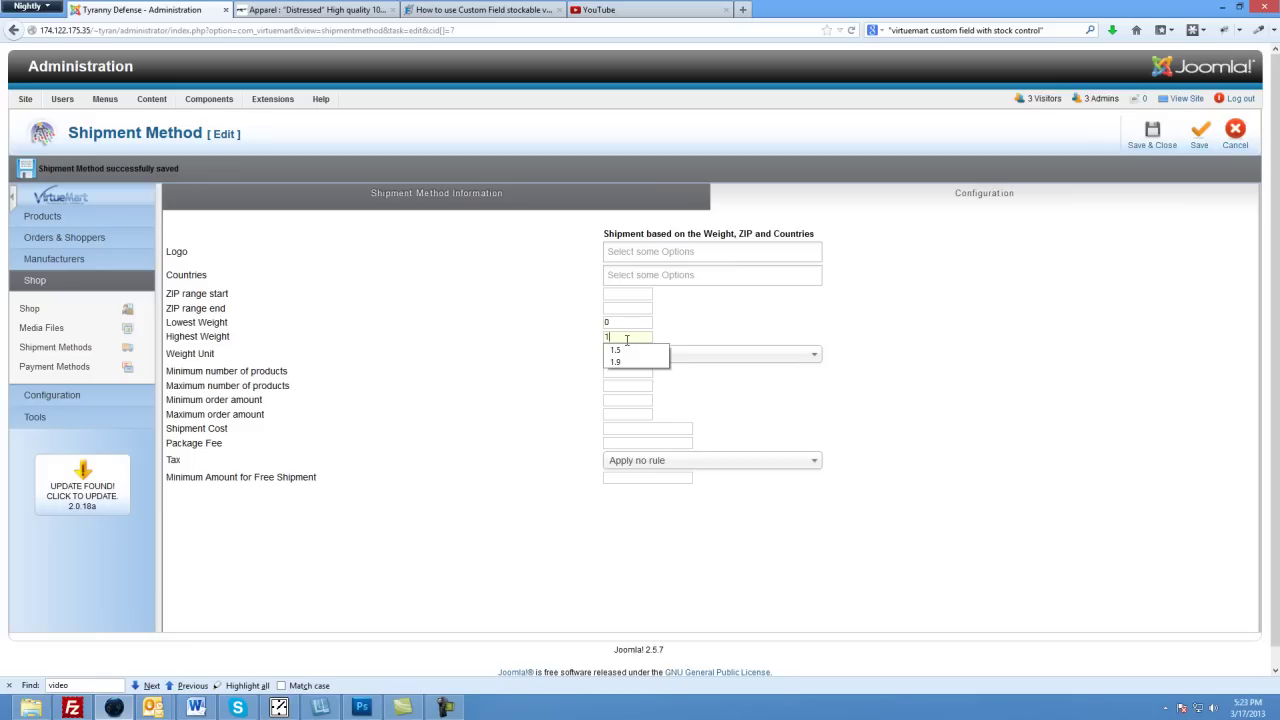
key("BackSpace")
type("0.9")
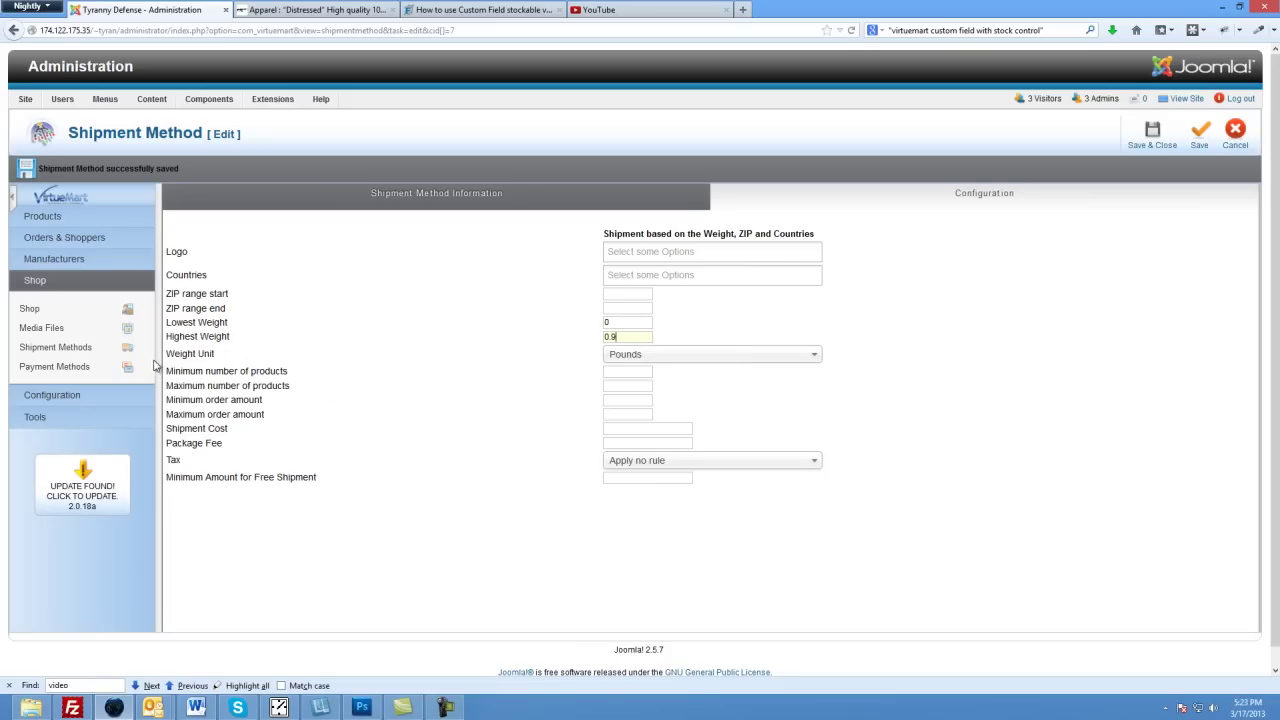
mouse_move(176, 361)
Step: Limit the 0–0.9 lb method to the United States and Save & Close it
left_click(645, 274)
type("unite")
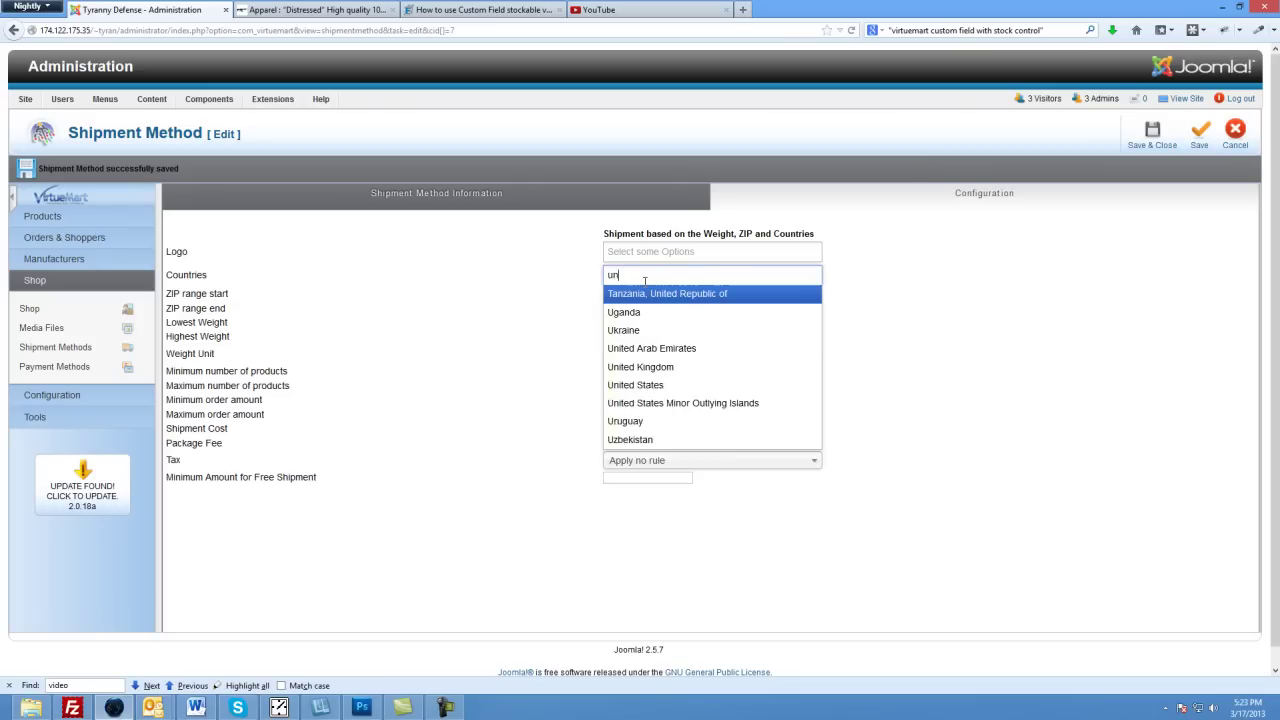
left_click(657, 356)
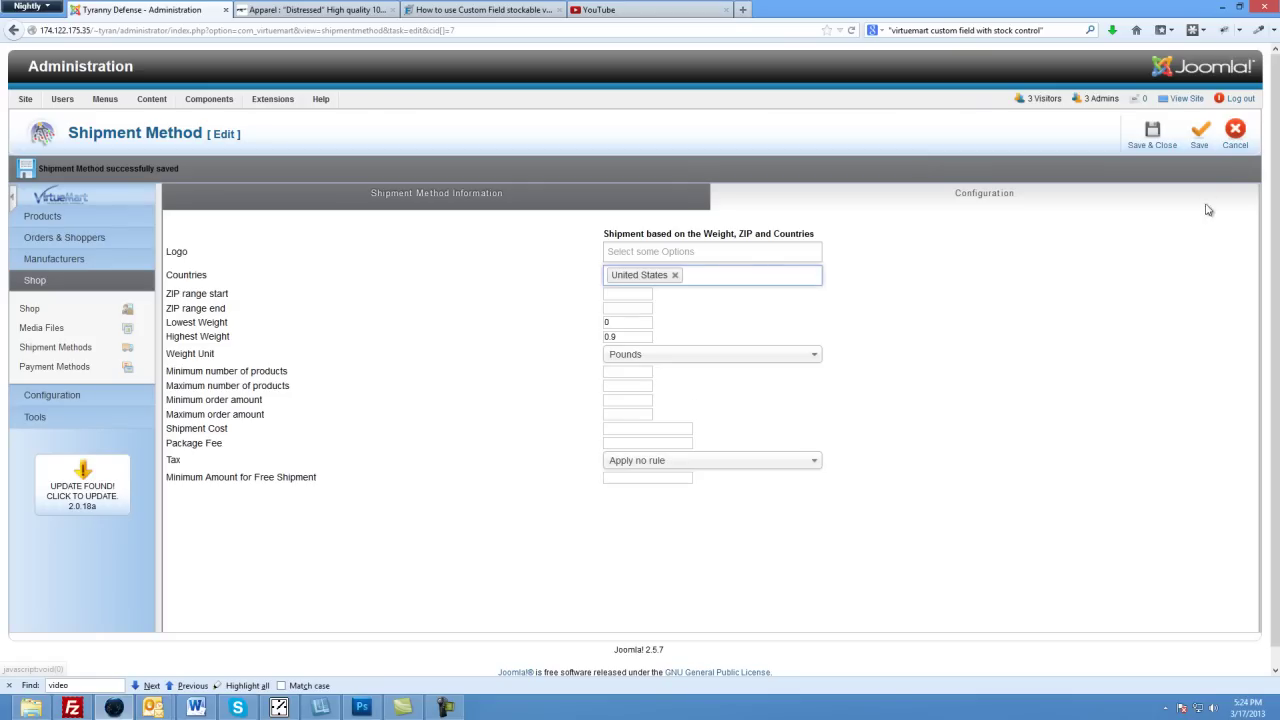
left_click(1152, 140)
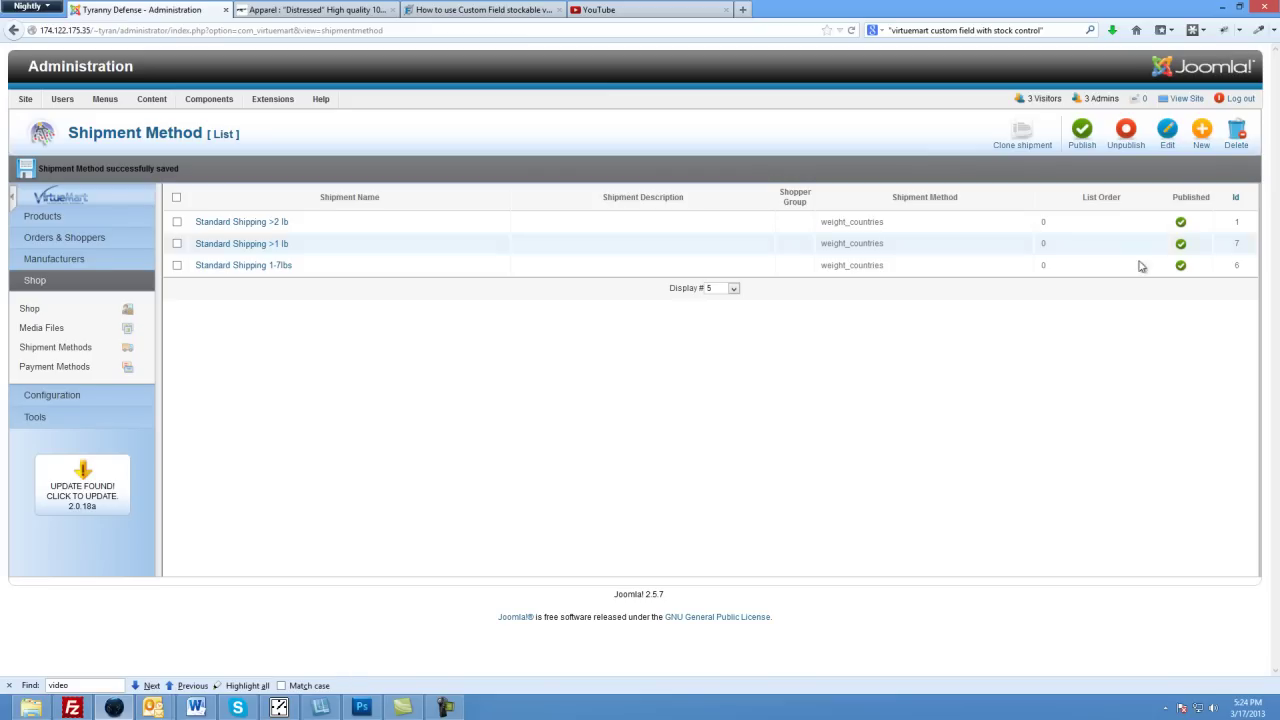
Step: Create another shipment method named Standard Shipping and save it
left_click(1203, 135)
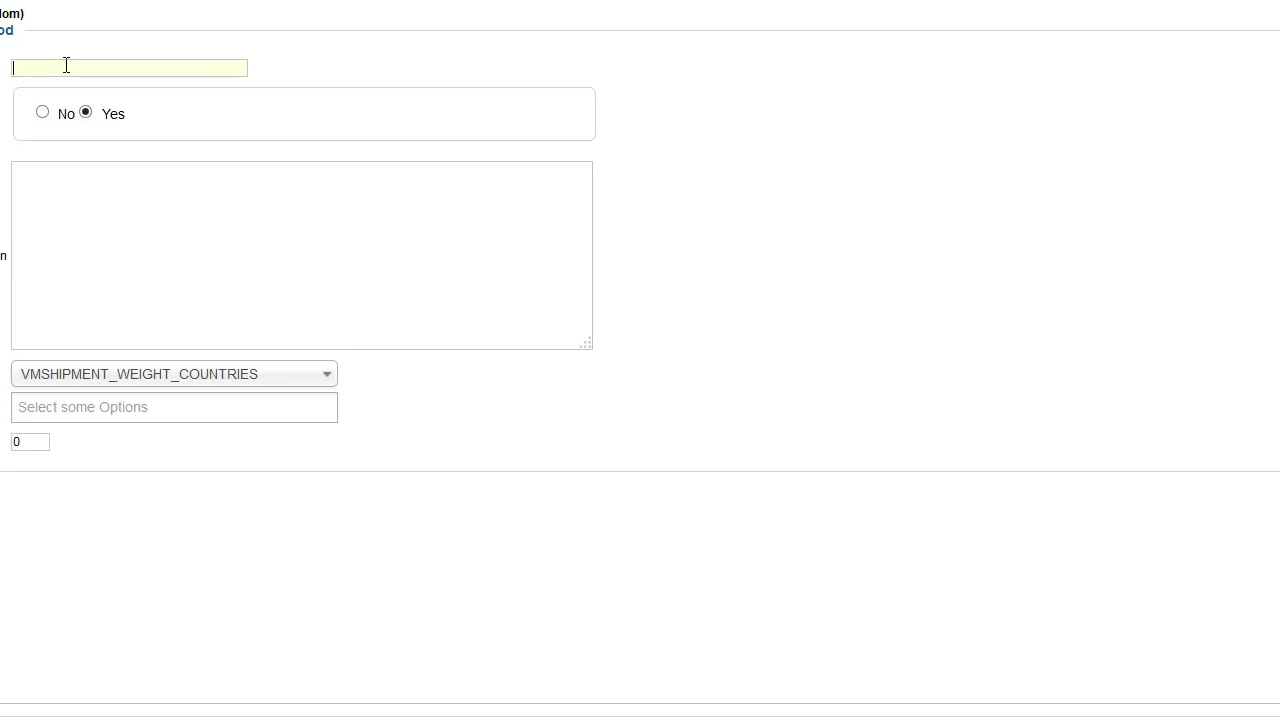
type("Standard")
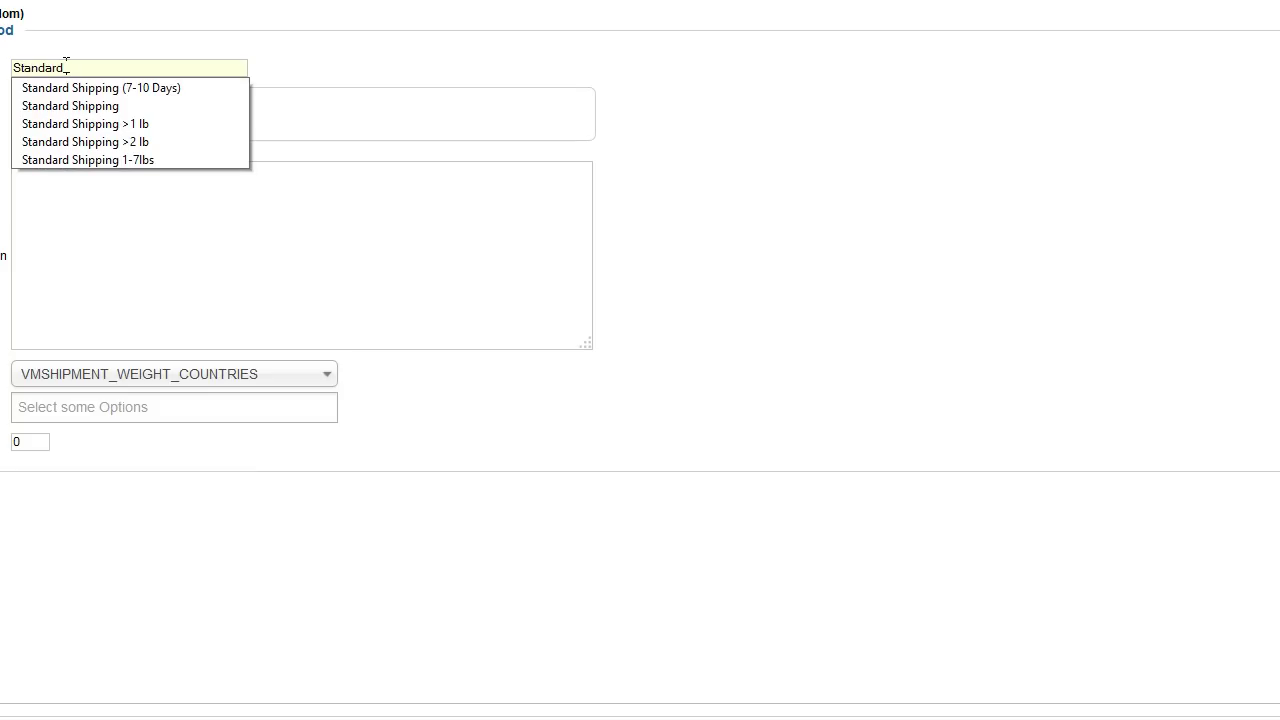
type(" Shipping 7")
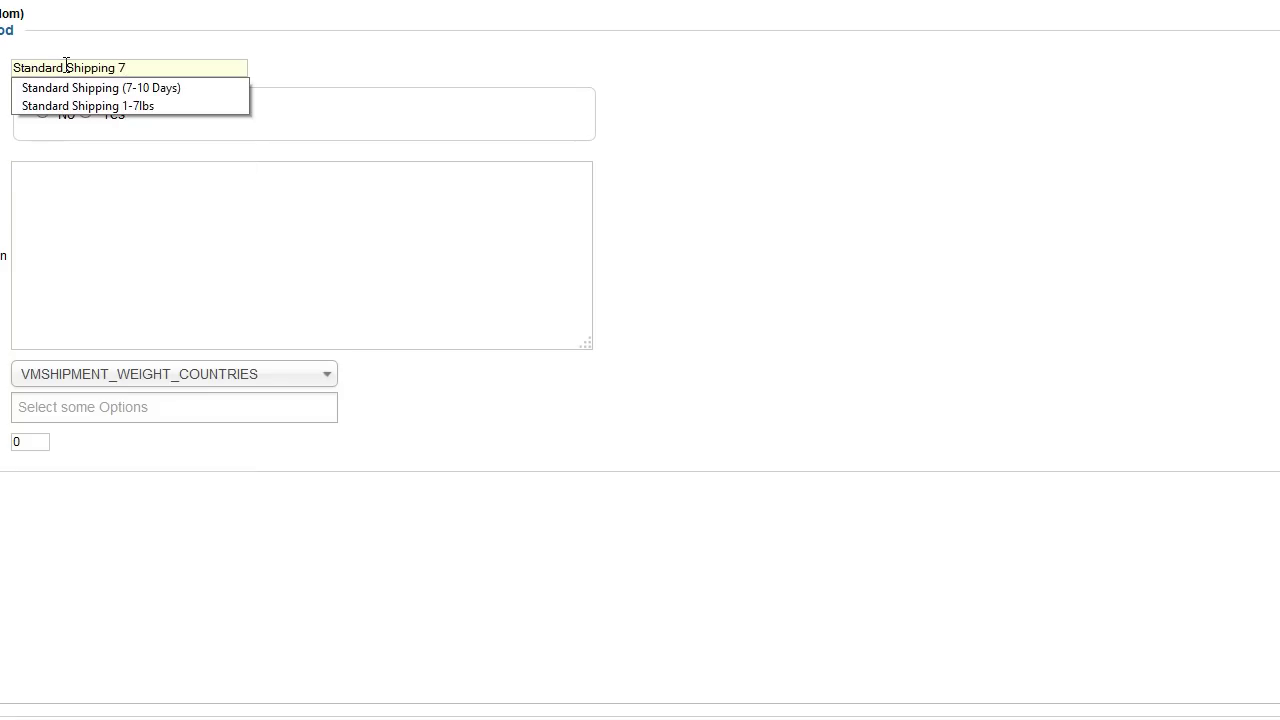
type("-")
key("BackSpace")
type("lb")
key("BackSpace")
key("BackSpace")
key("BackSpace")
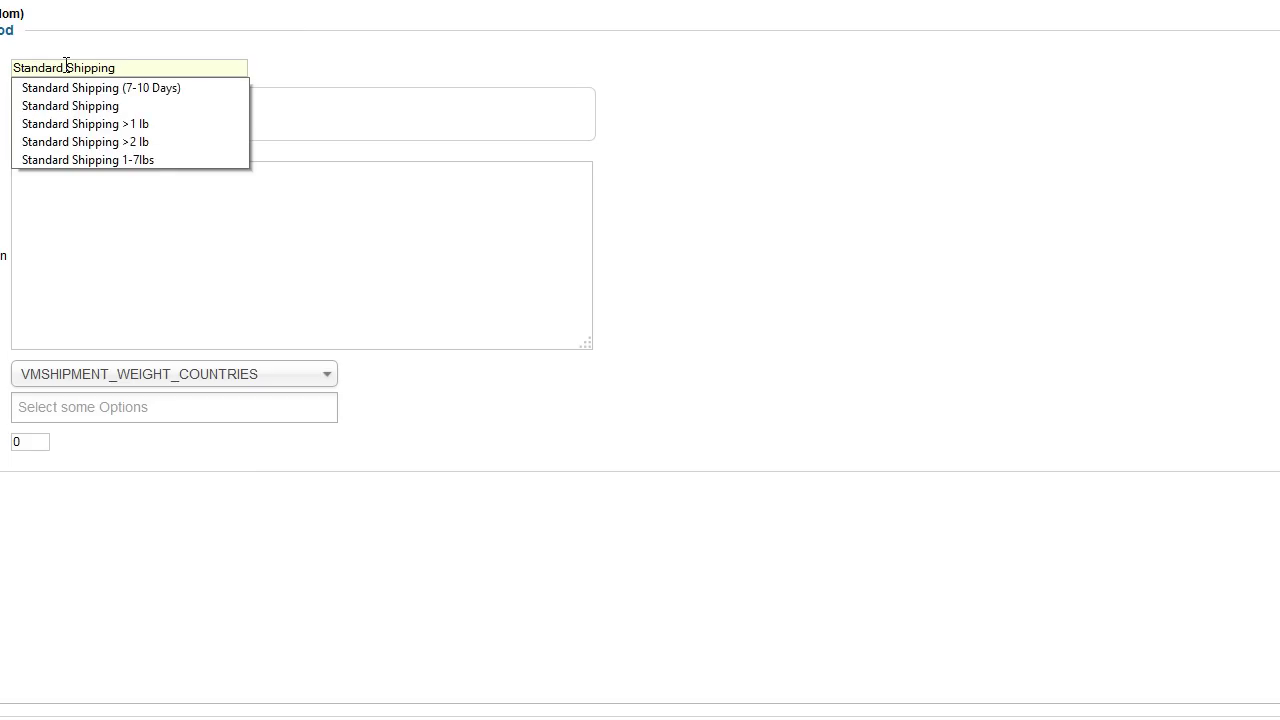
key("Escape")
type(".")
key("BackSpace")
type("<7 lbs")
key("BackSpace")
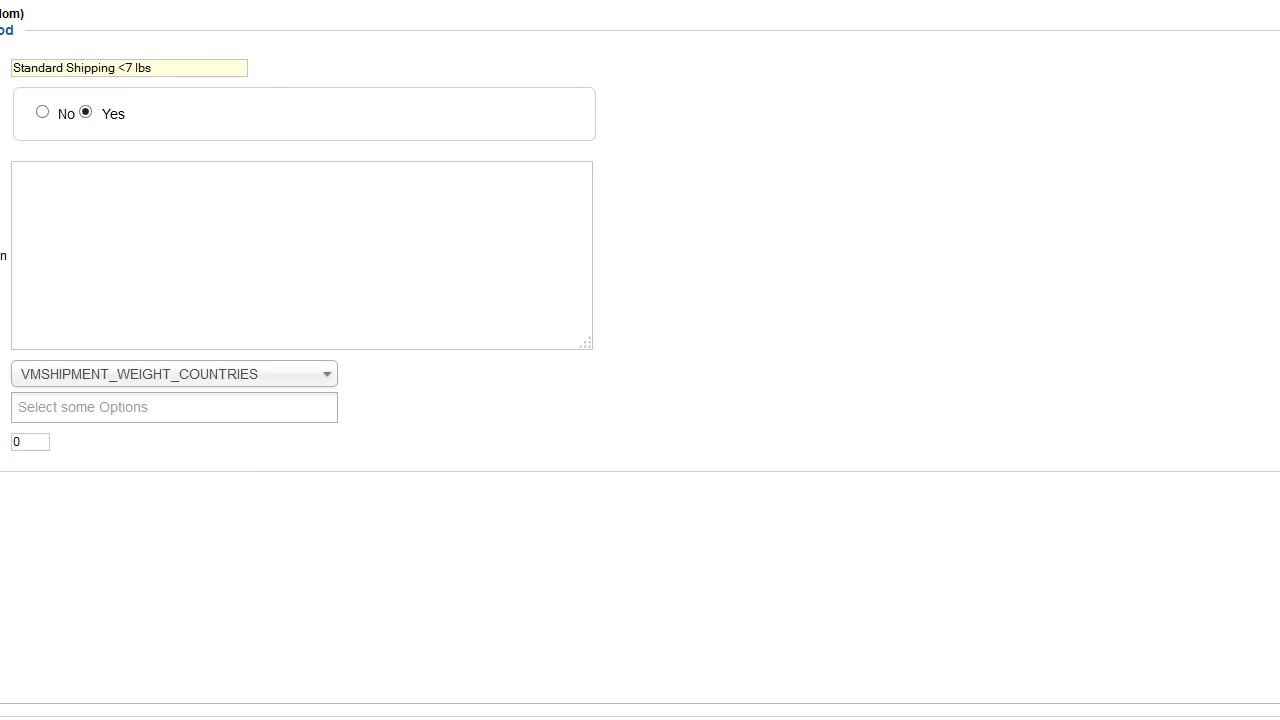
key("BackSpace")
key("BackSpace")
key("BackSpace")
type("lb")
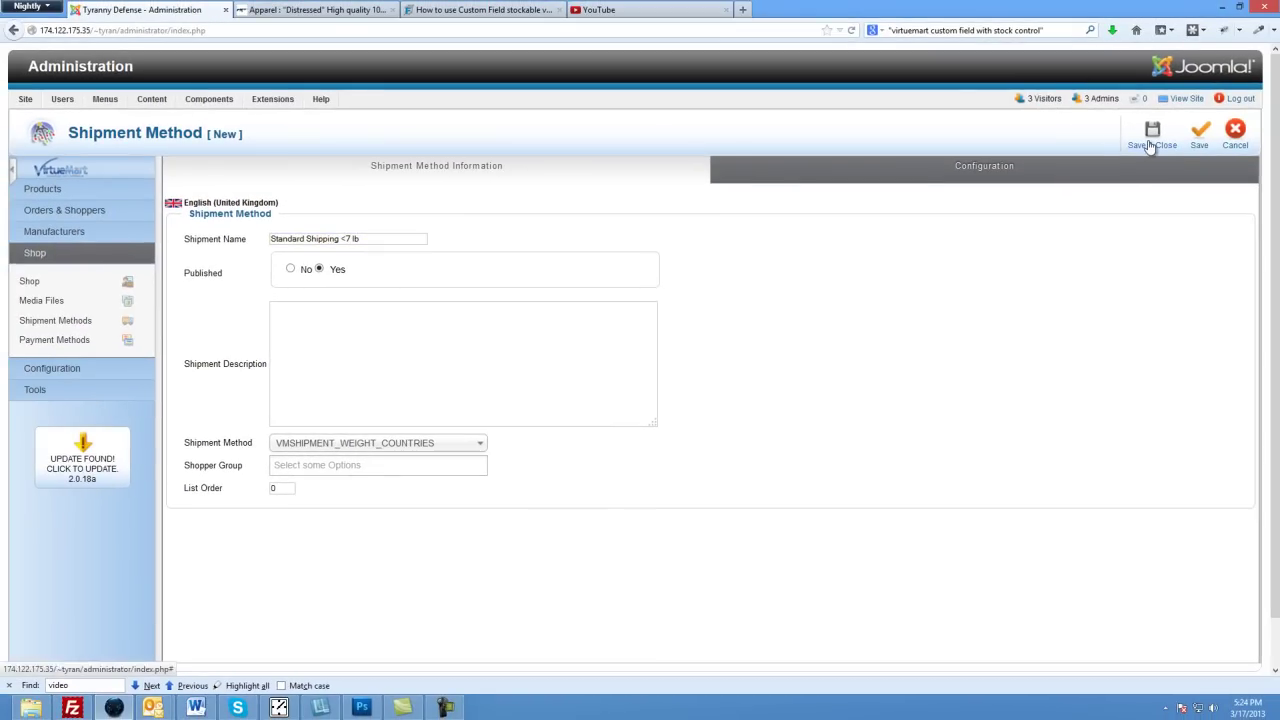
left_click(1185, 100)
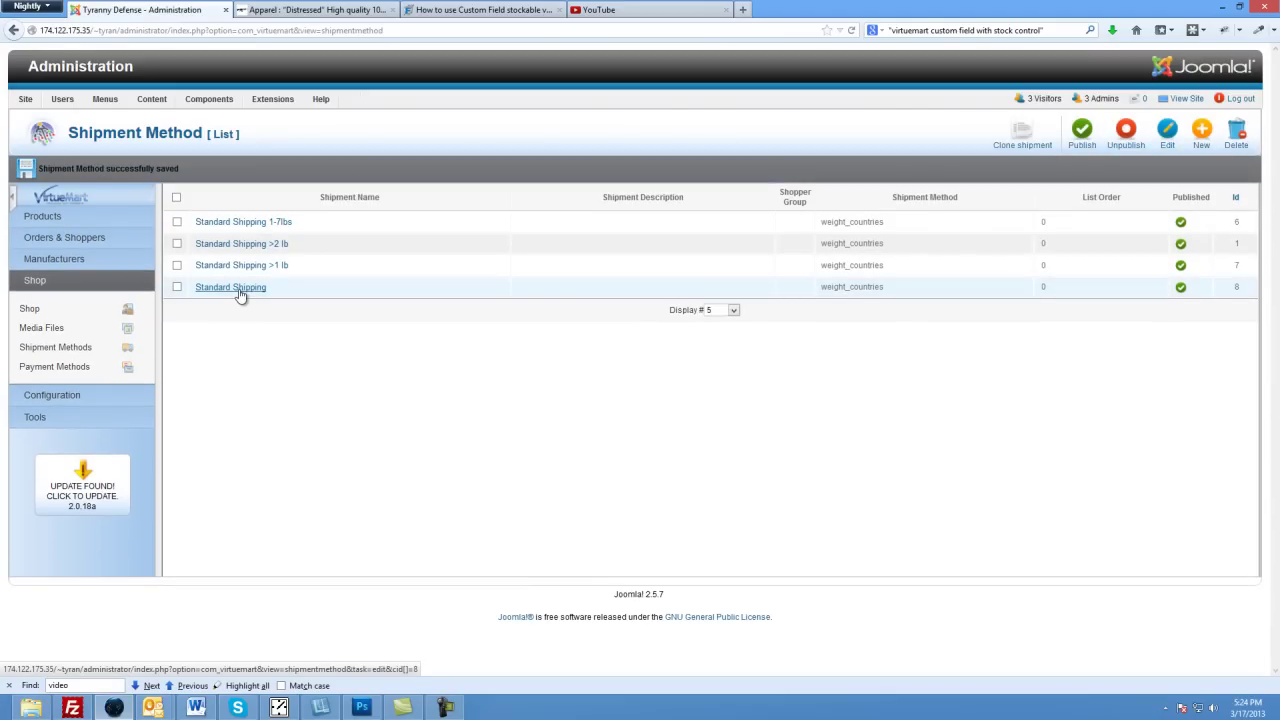
Step: Open Standard Shipping and append '<7 LB' to its shipment name
left_click(238, 291)
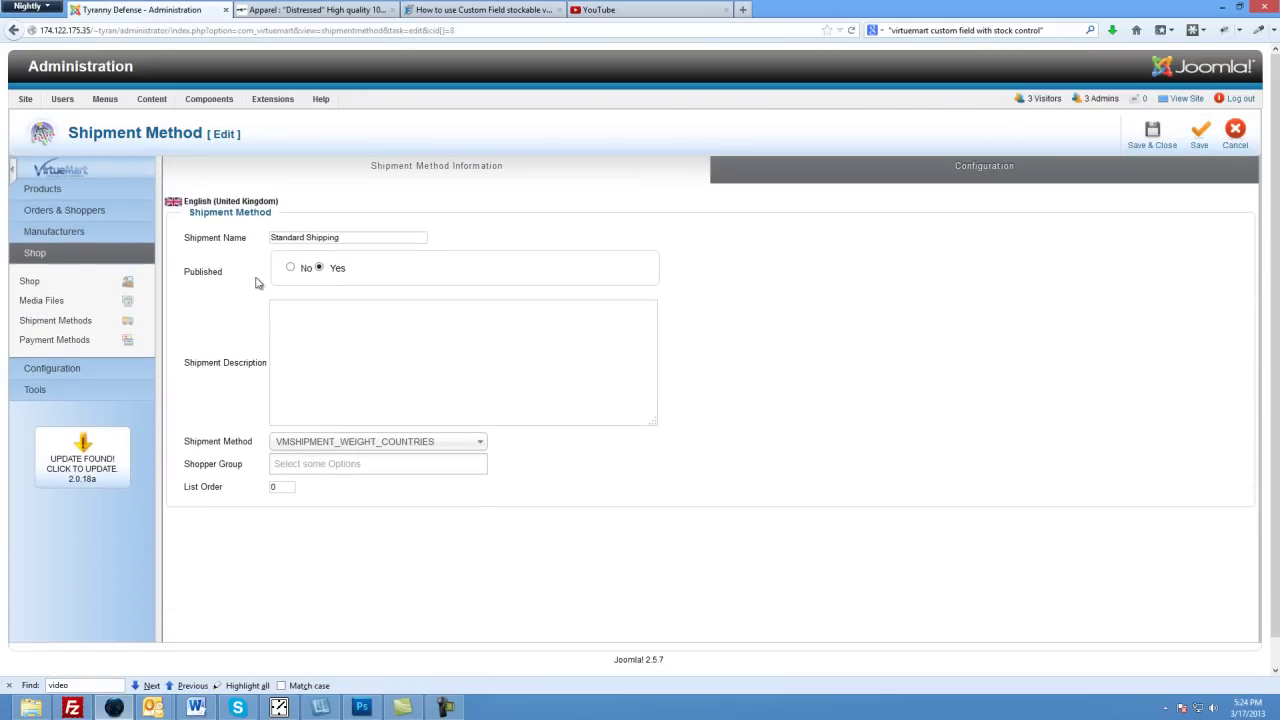
left_click(363, 241)
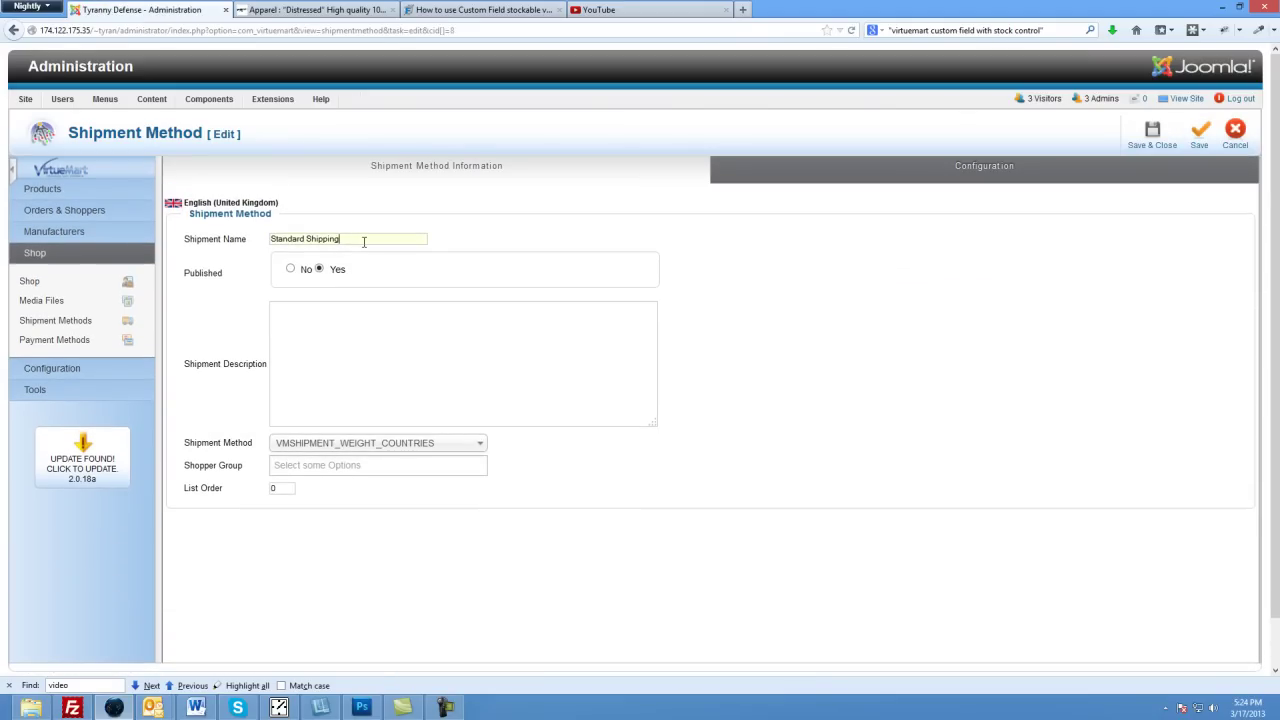
left_click(363, 241)
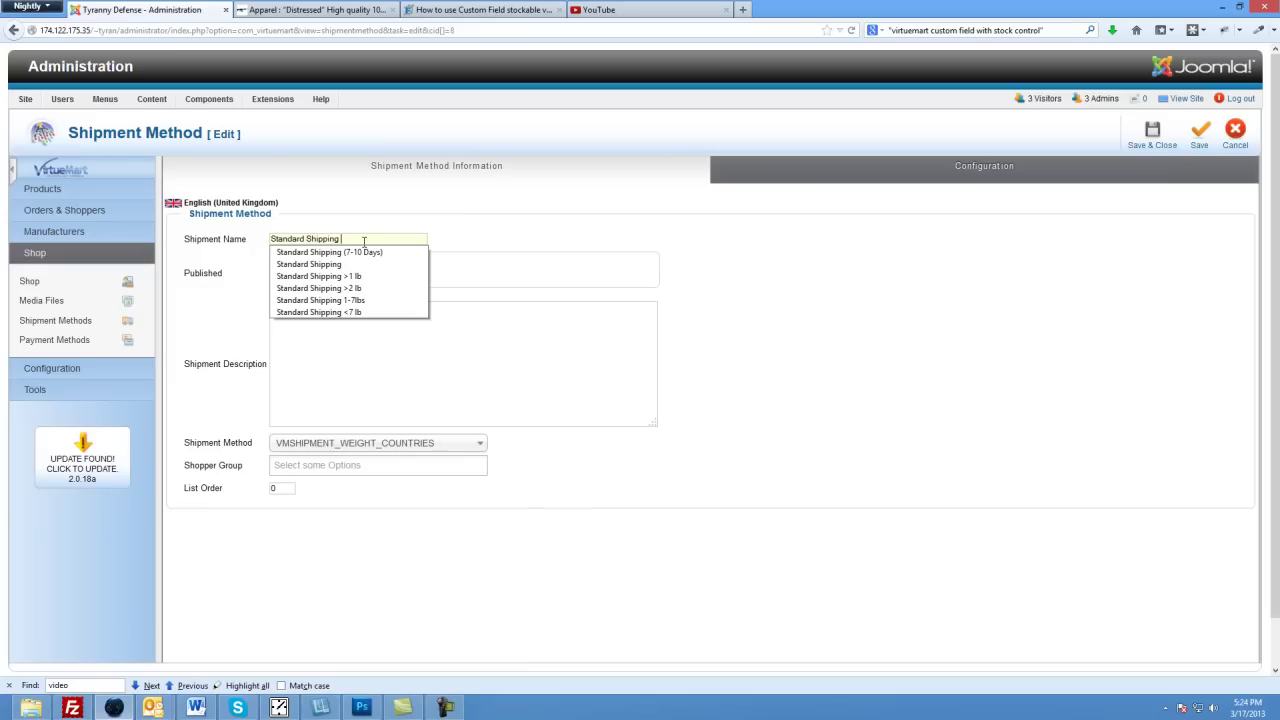
type("<")
type("7")
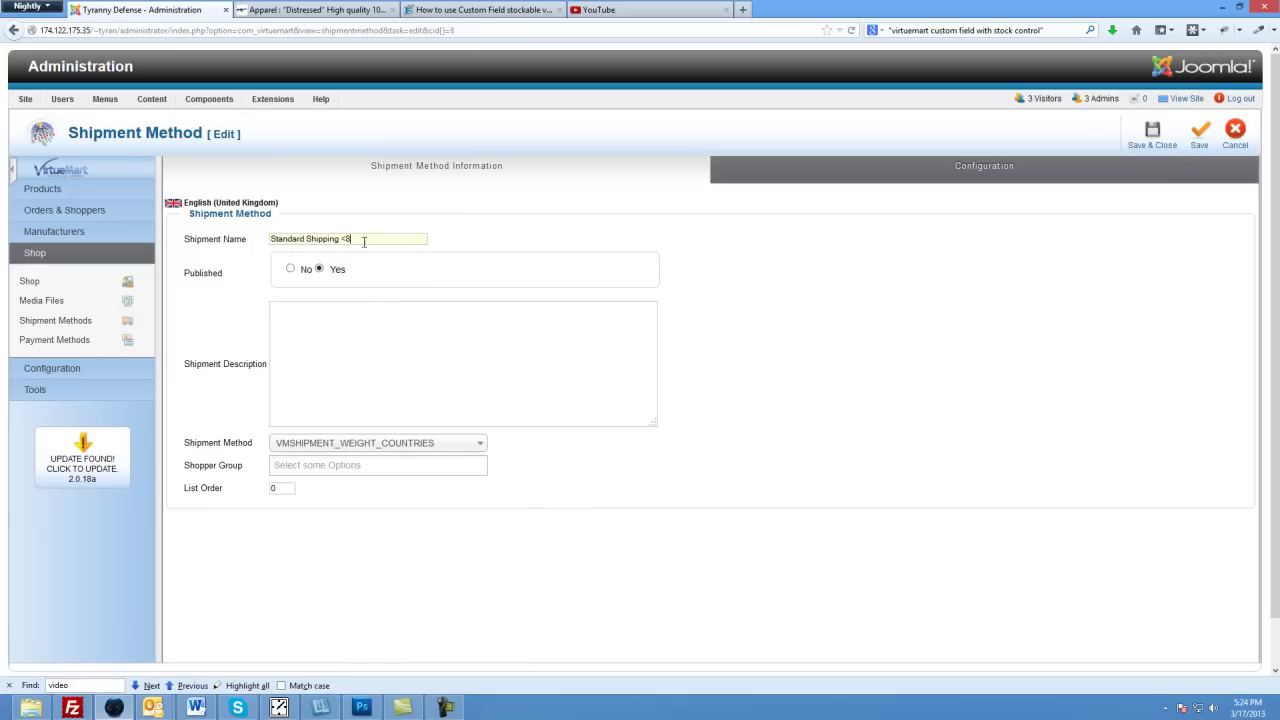
type(" LB")
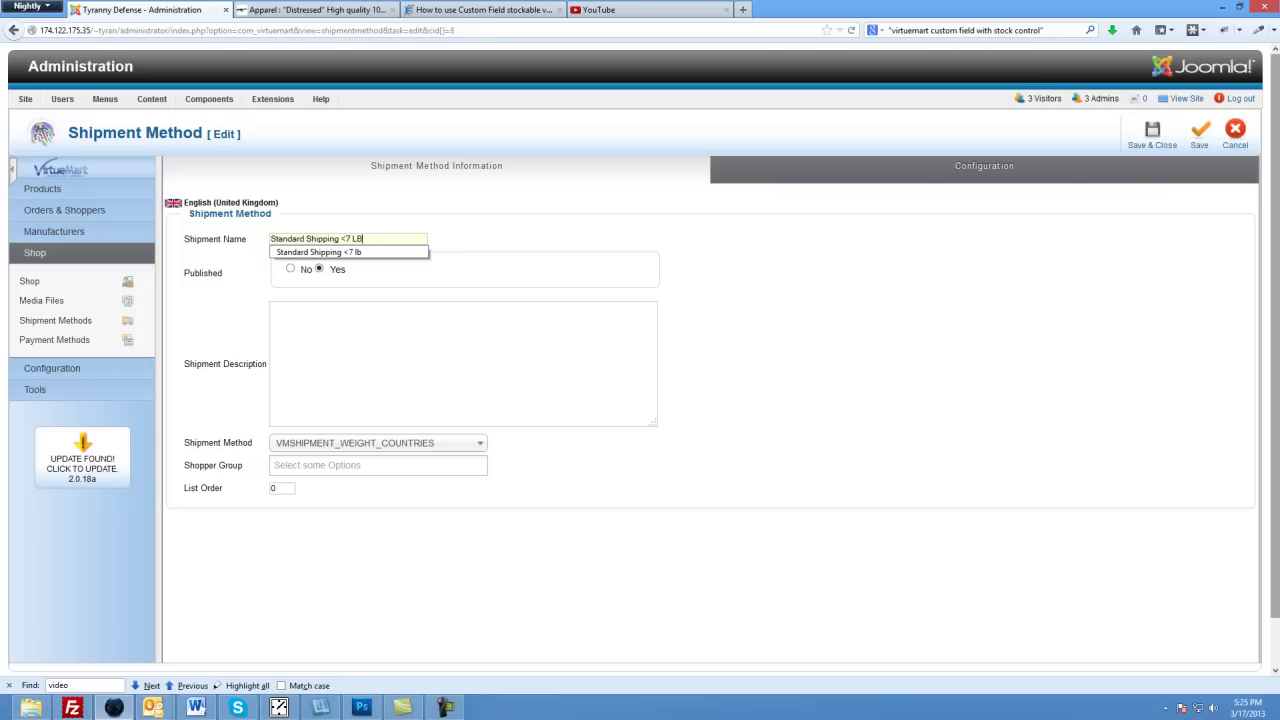
Step: Set Pounds, United States, and a 7 to 100 weight range, then save
left_click(1060, 178)
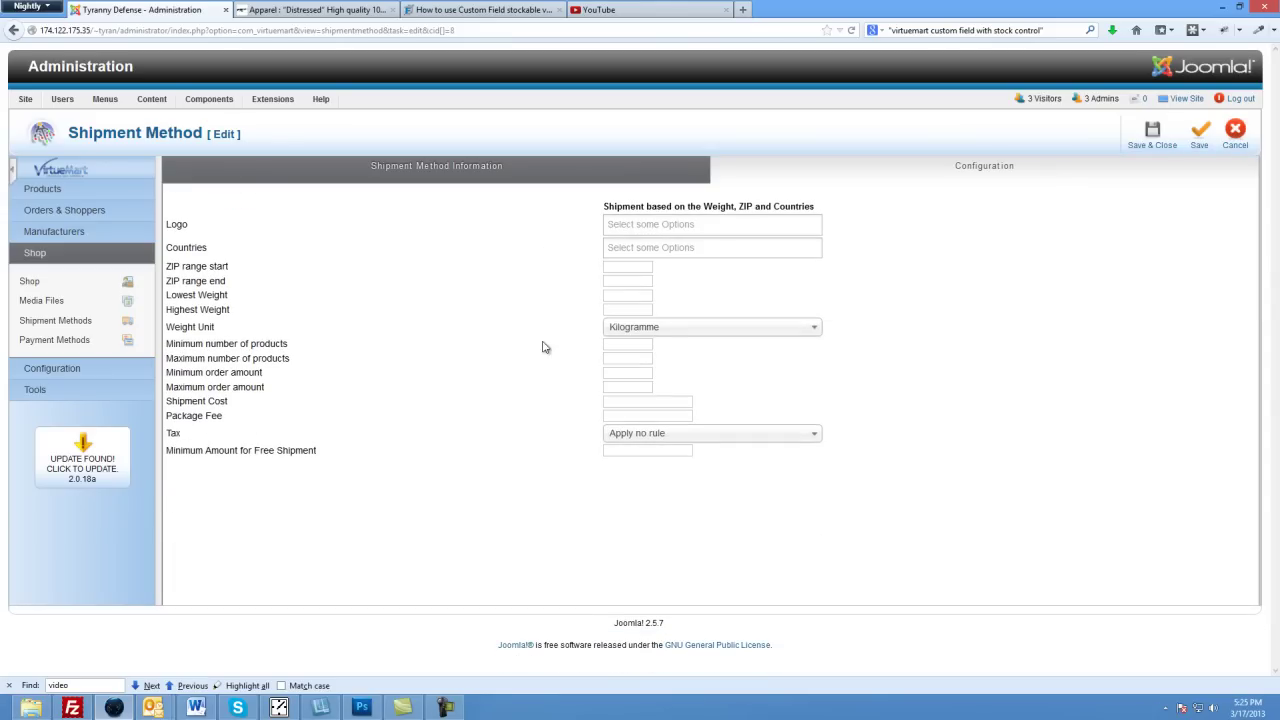
left_click(648, 332)
left_click(640, 428)
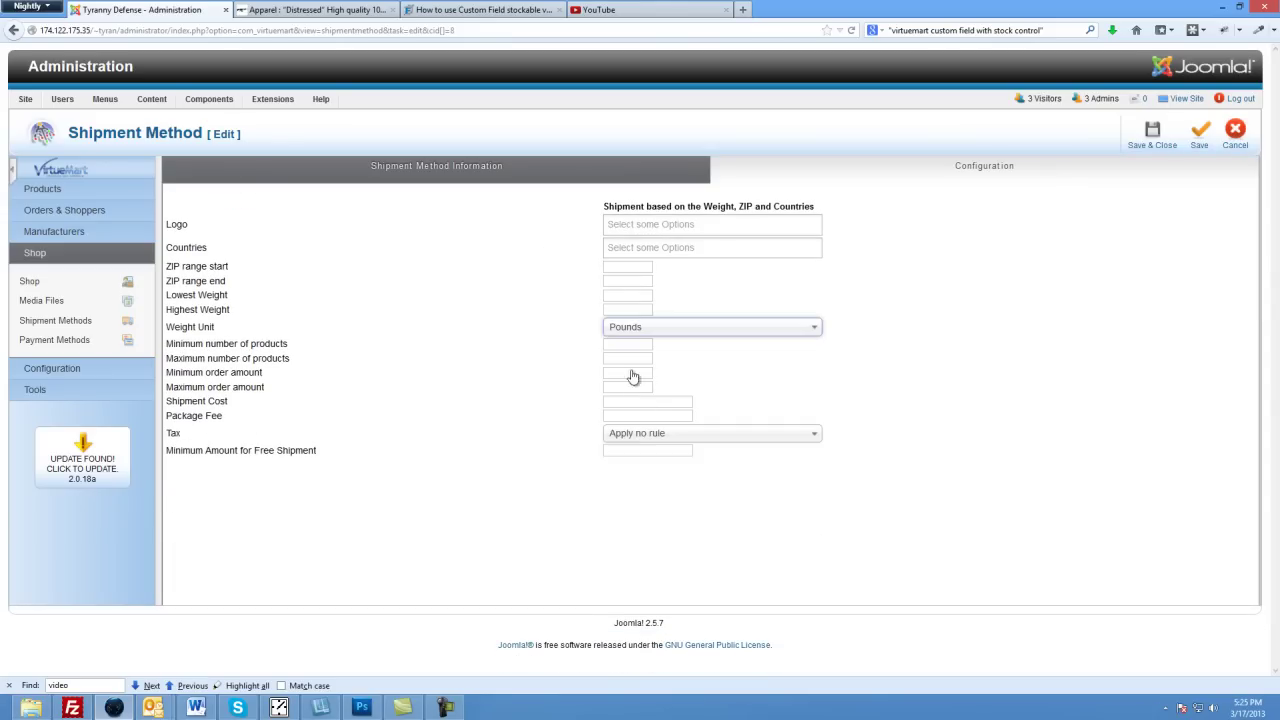
left_click(622, 247)
type("united")
left_click(640, 321)
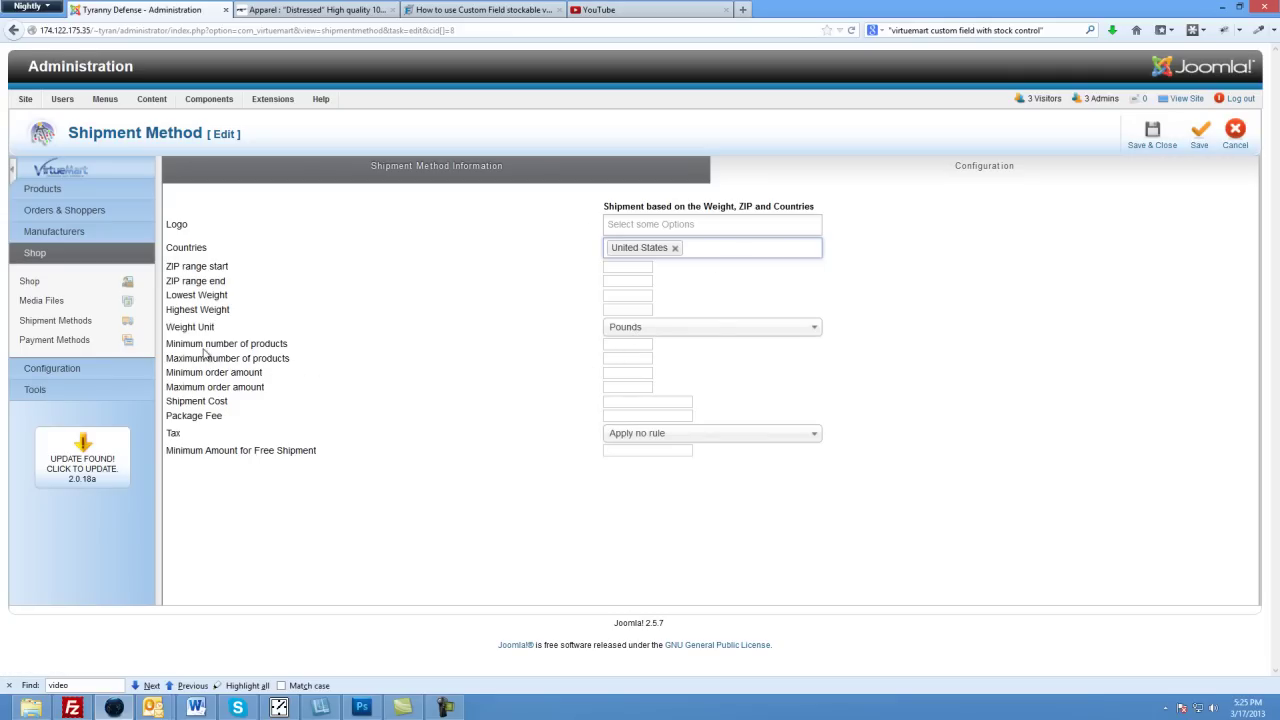
left_click(617, 296)
type("7")
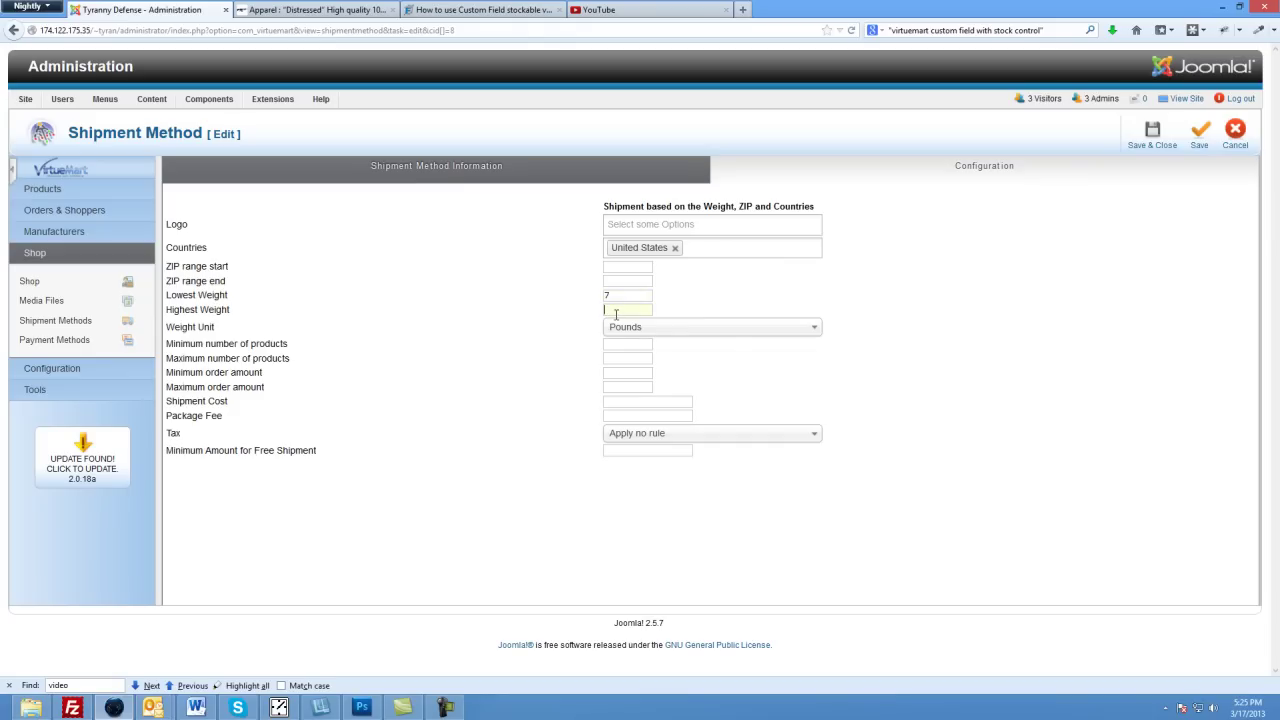
type("100")
left_click(1152, 135)
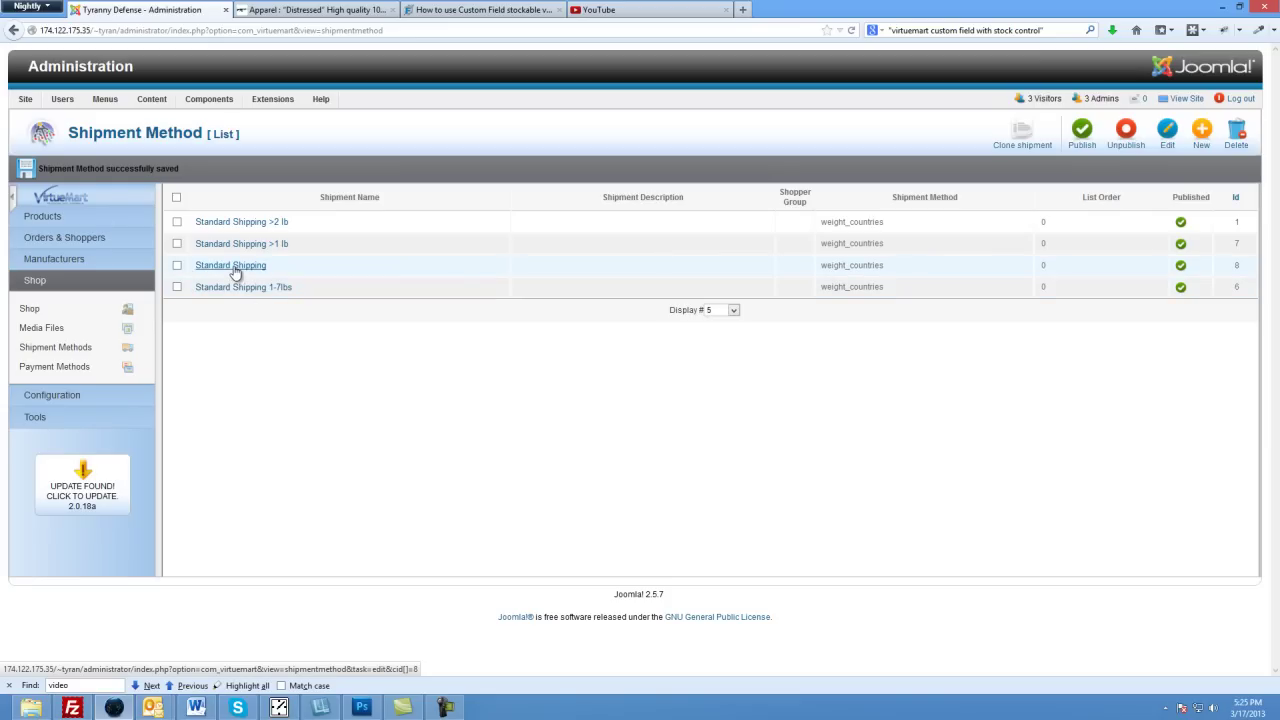
Step: Reopen Standard Shipping, save a '< 7 lb' name edit, then type '7lbs & up'
left_click(235, 271)
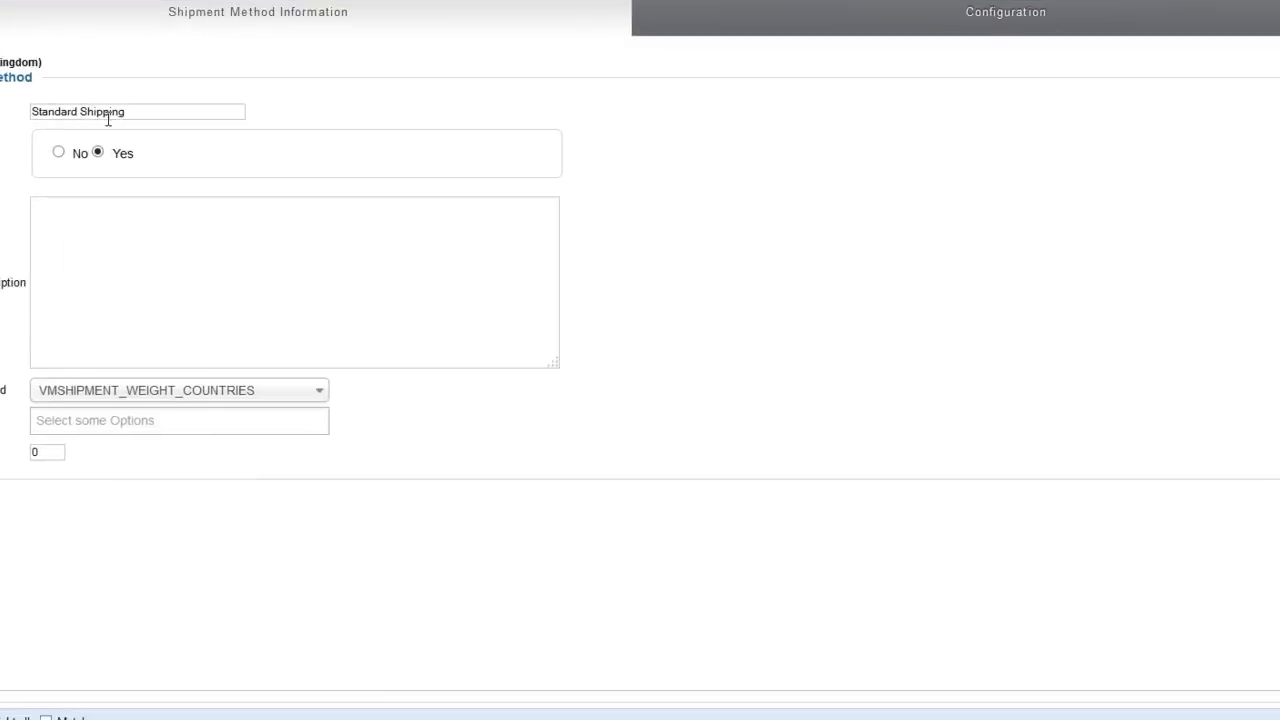
left_click(140, 112)
left_click(142, 111)
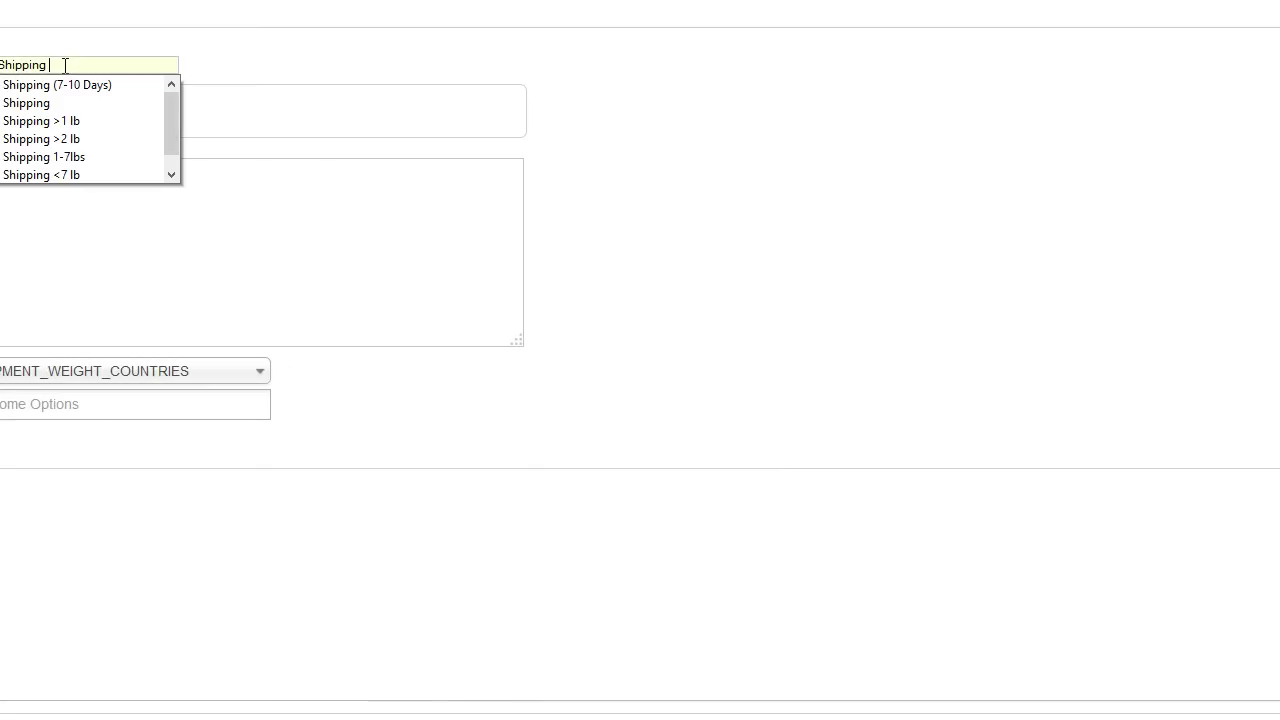
left_click(65, 66)
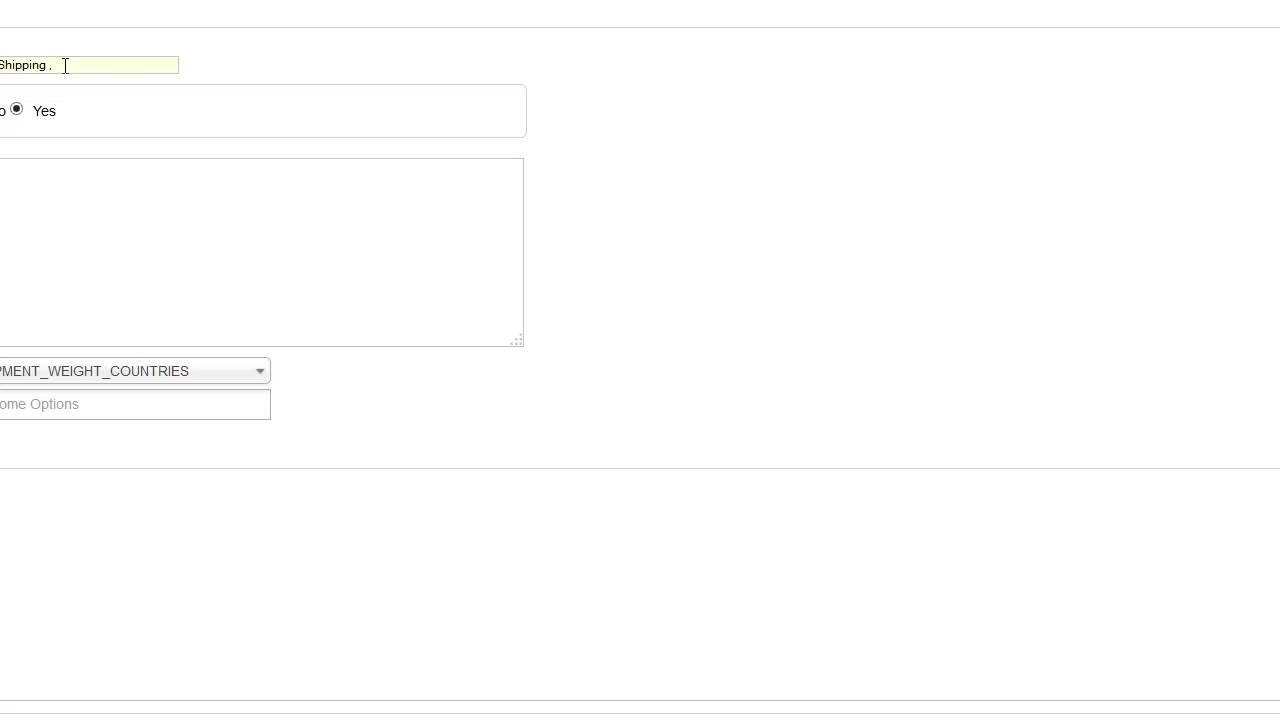
left_click(65, 66)
type("<")
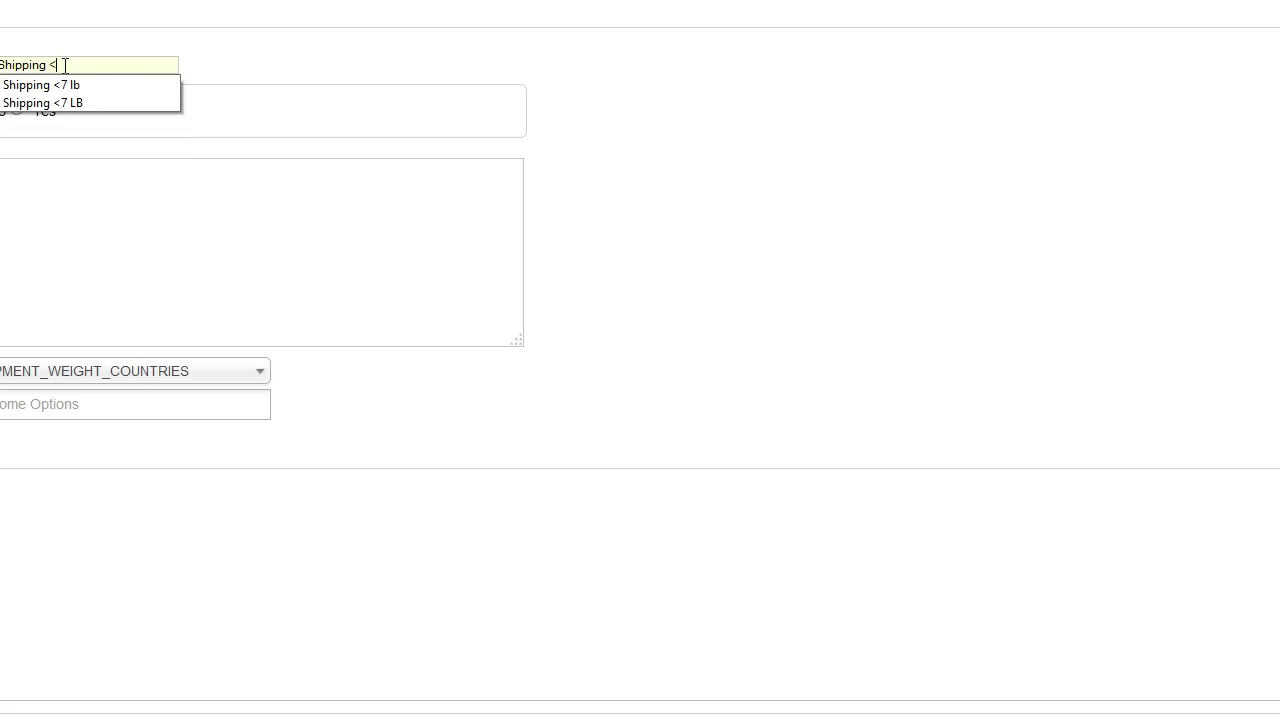
type("7 lb")
left_click(65, 66)
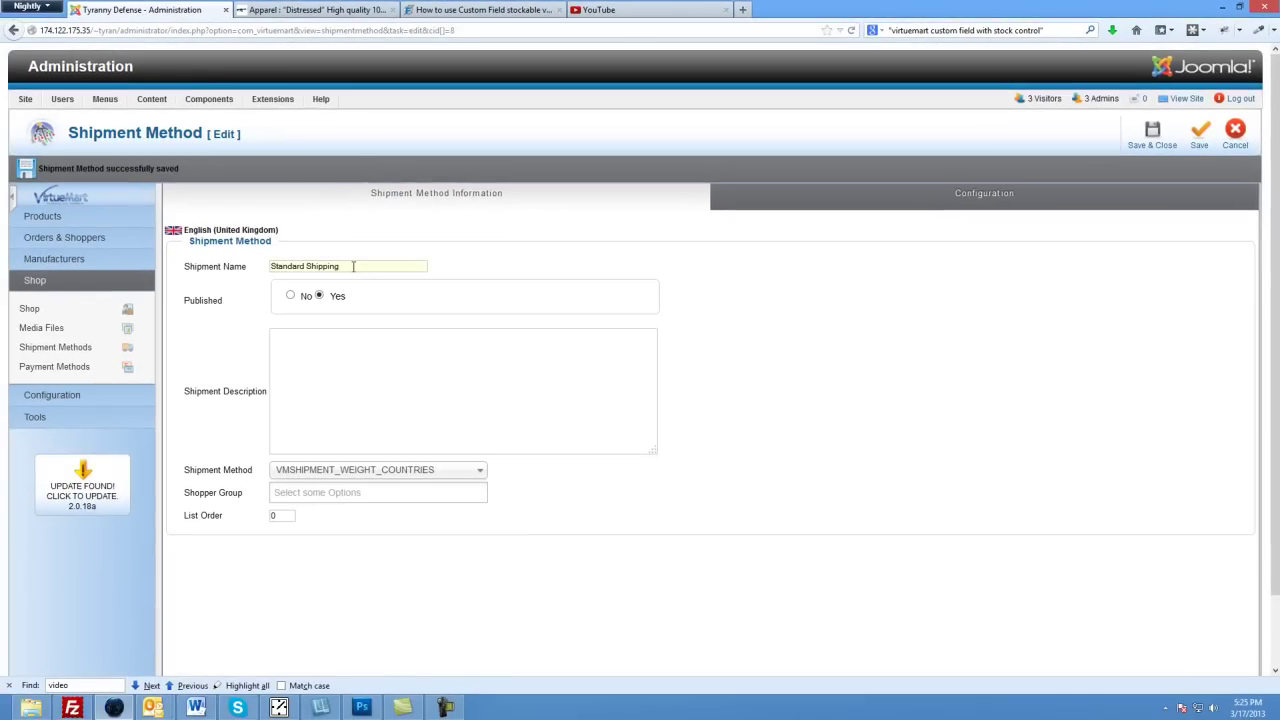
type("<")
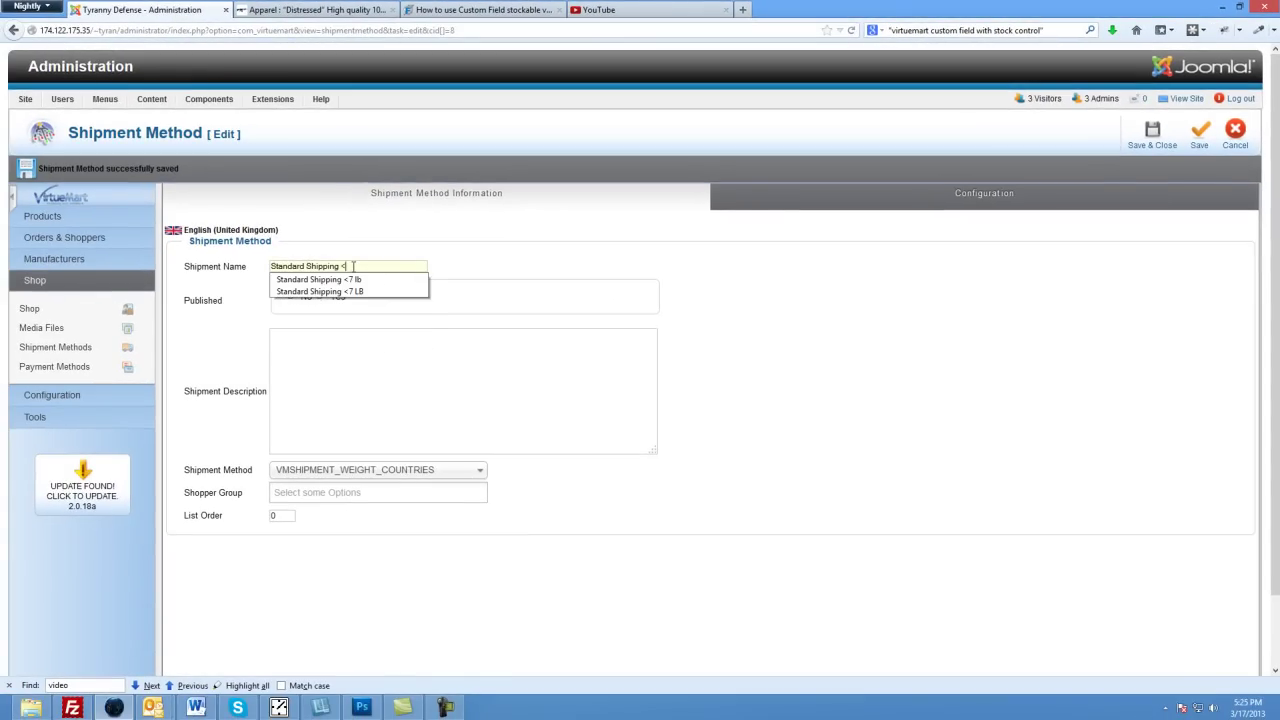
type(" 7 lb")
left_click(1194, 146)
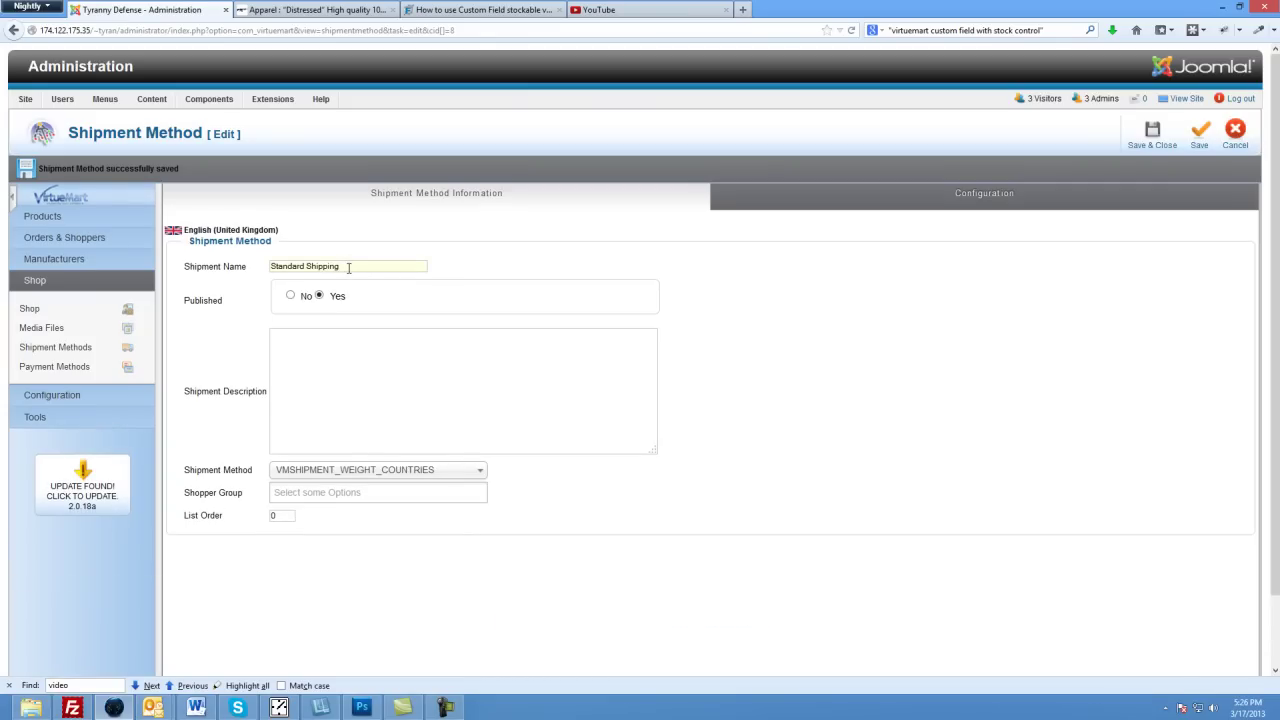
left_click(348, 267)
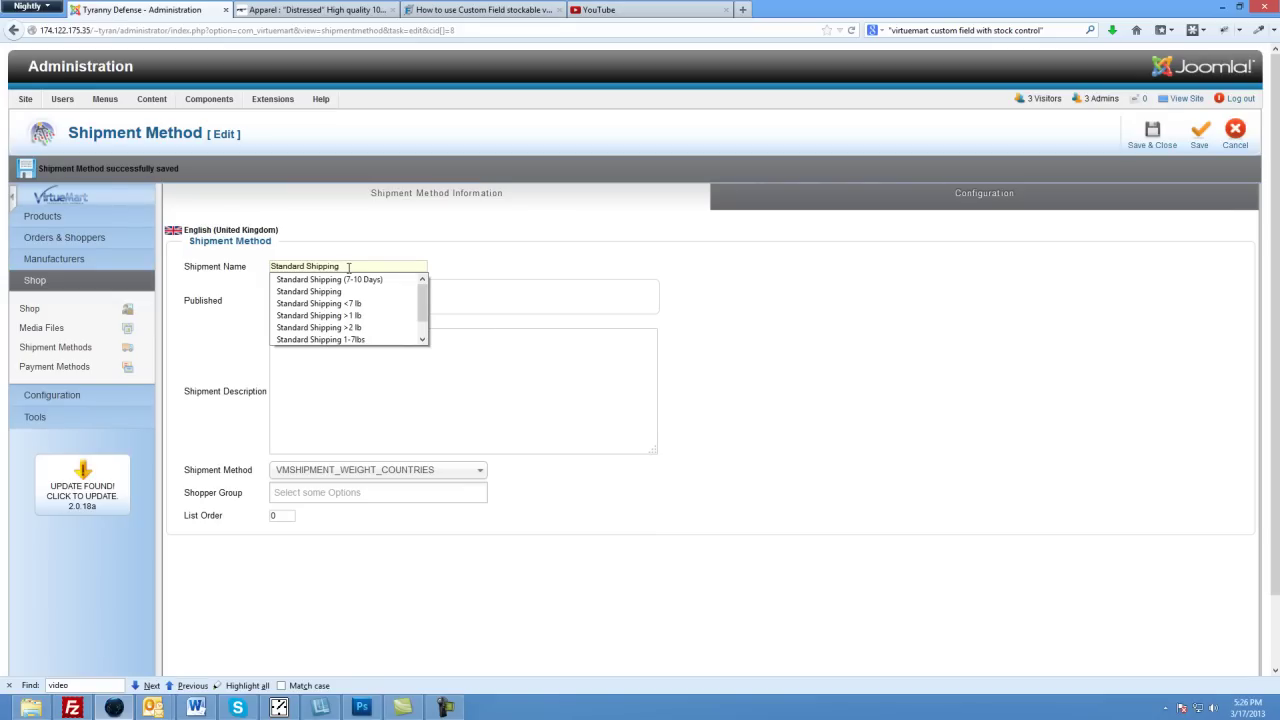
type("7")
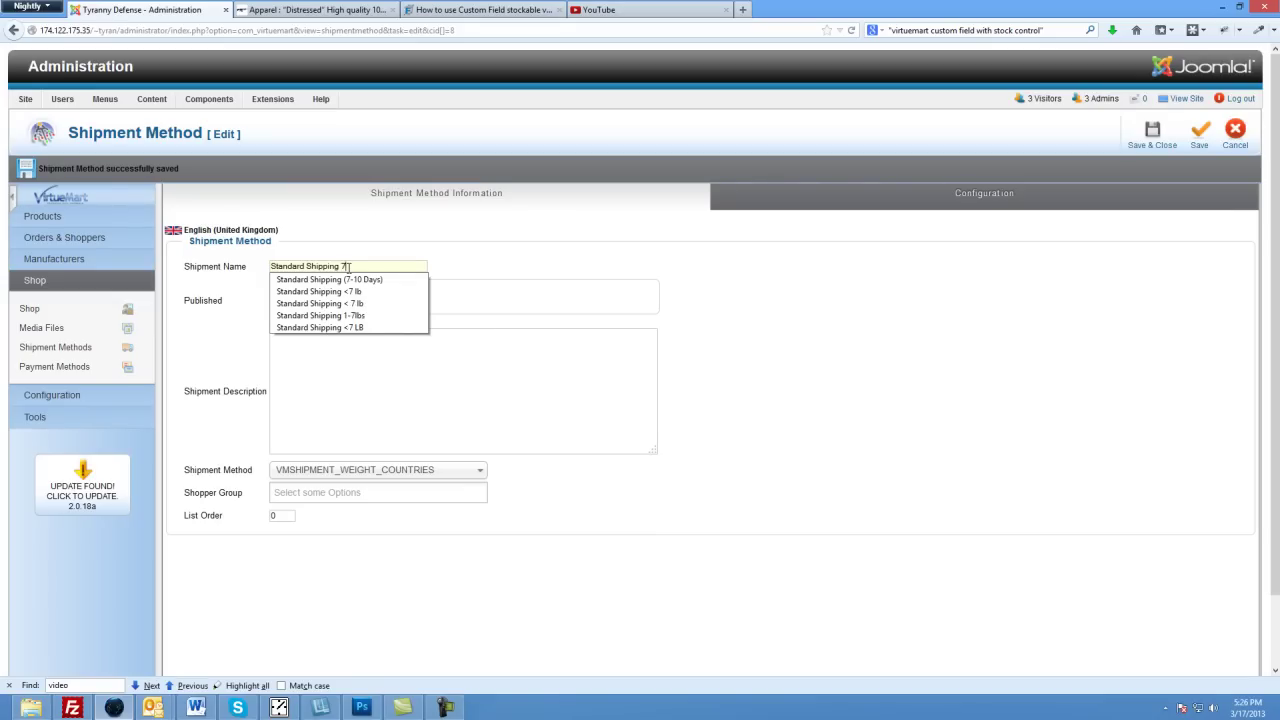
type("lbs")
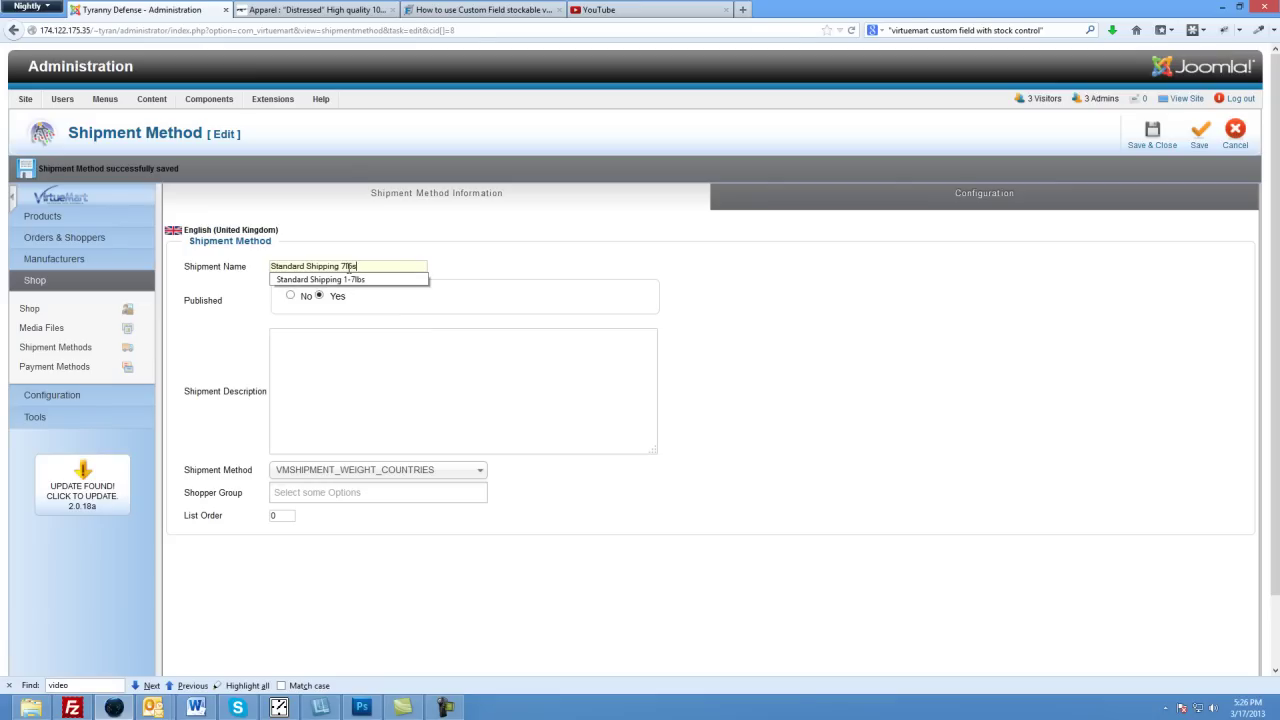
type(" & up")
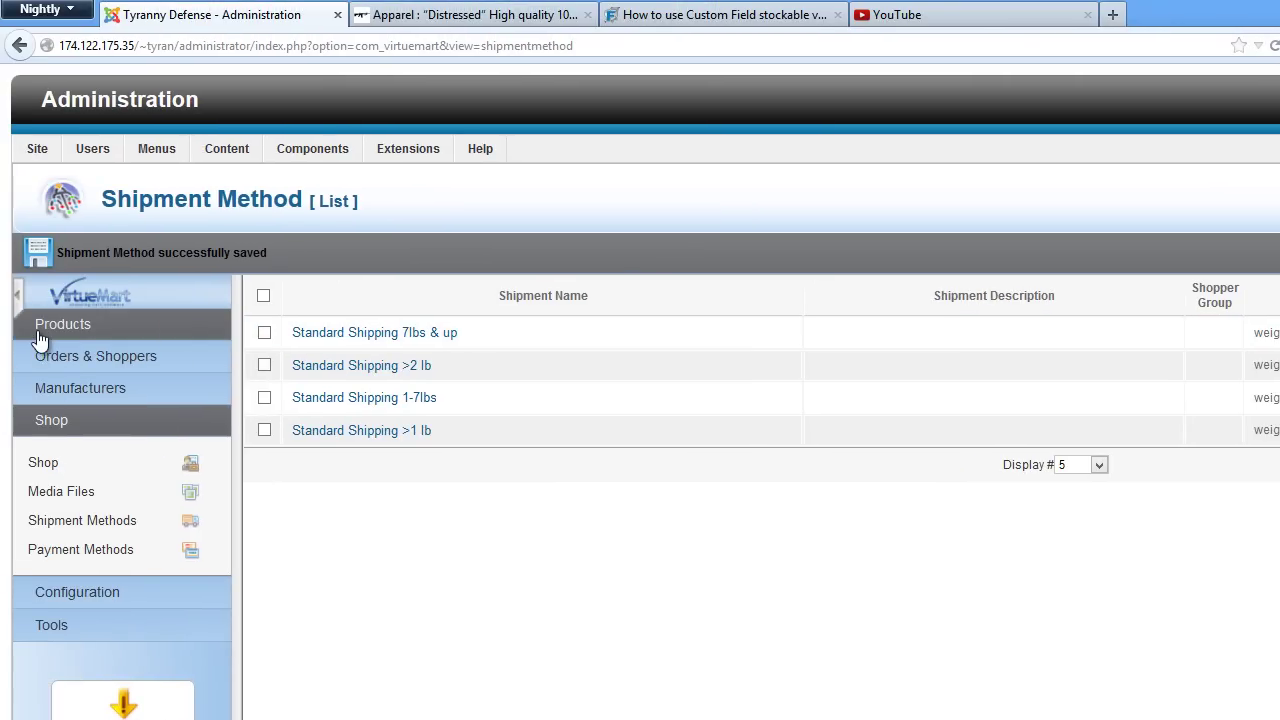
Step: Open Sticker 1 from the product list and enter 0.1 as its product weight
left_click(40, 333)
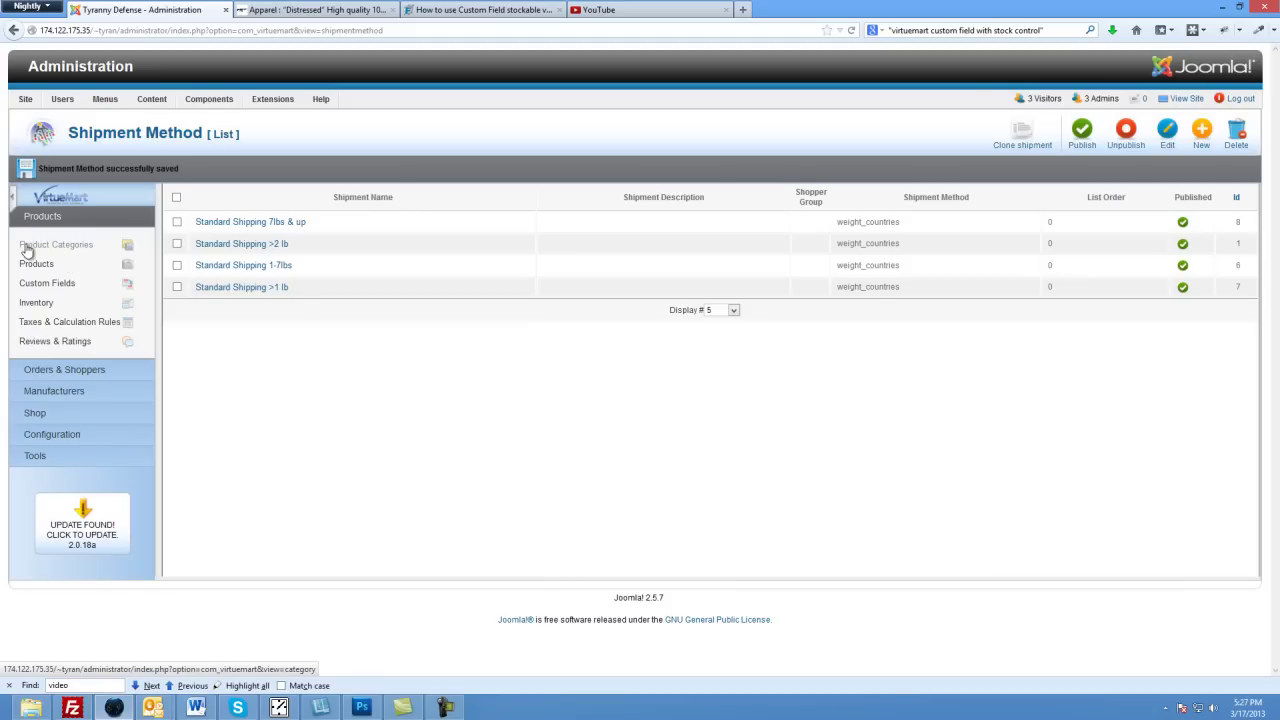
left_click(31, 268)
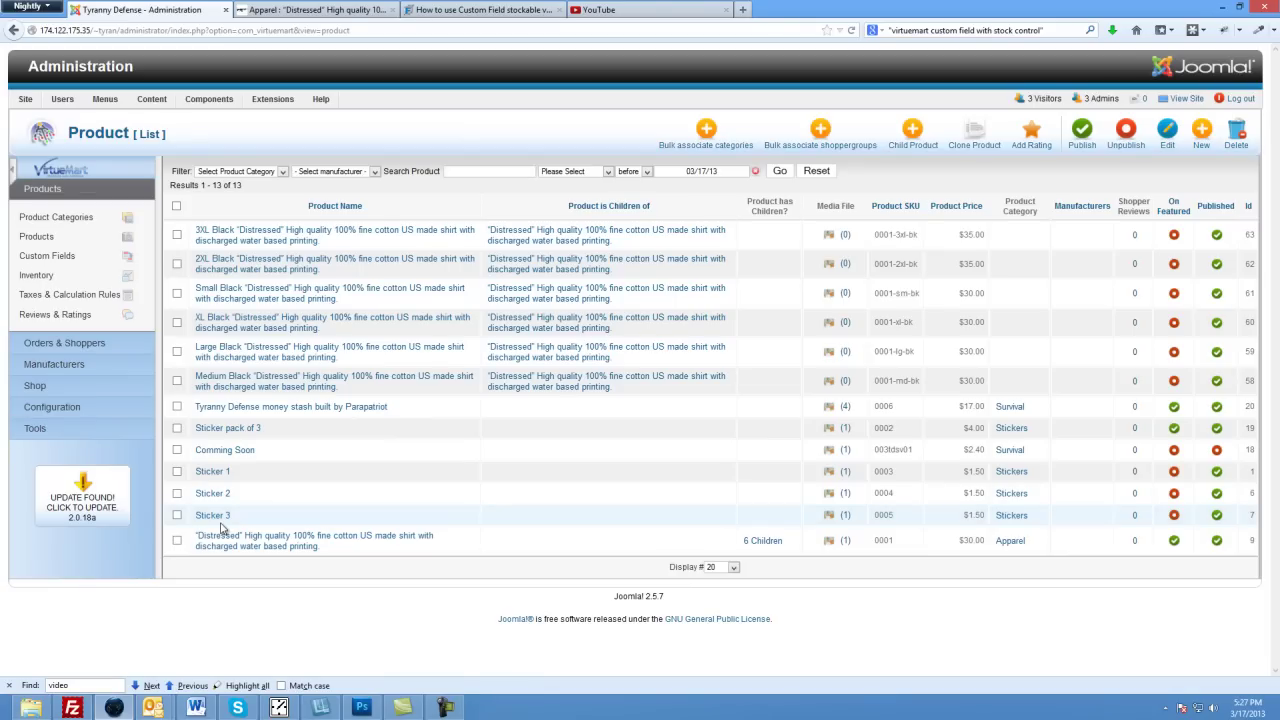
left_click(212, 473)
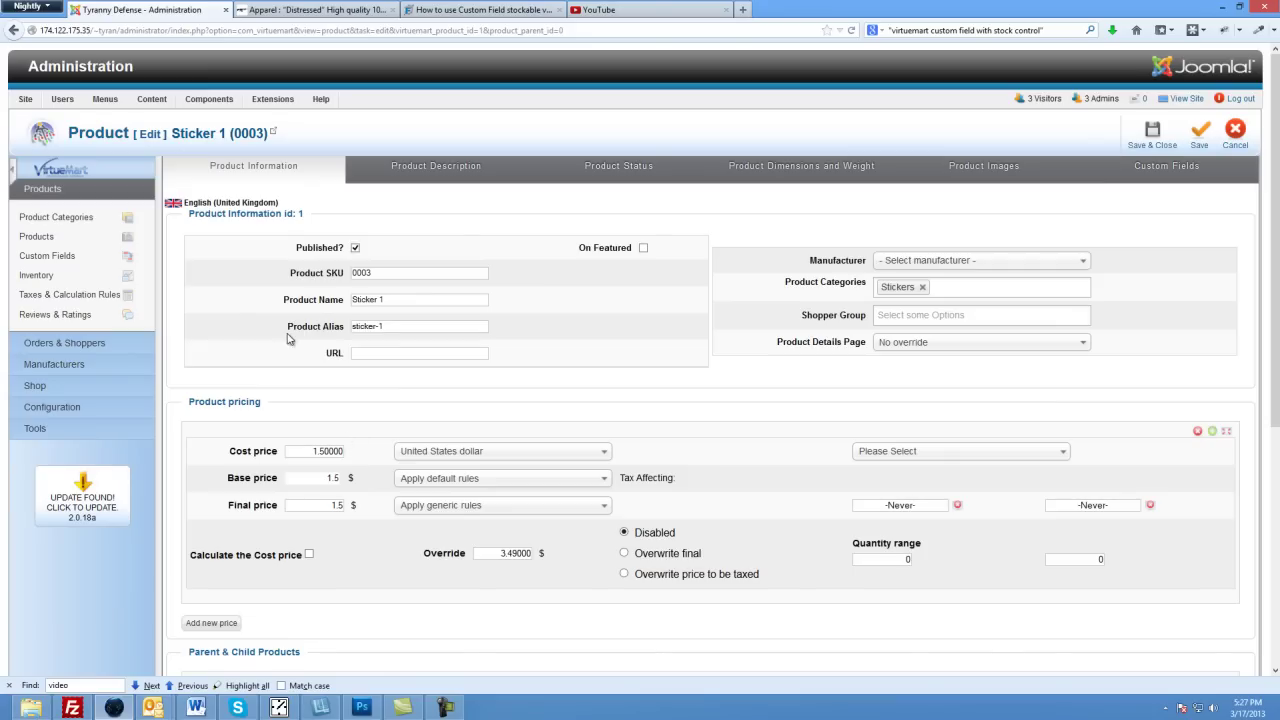
left_click(438, 175)
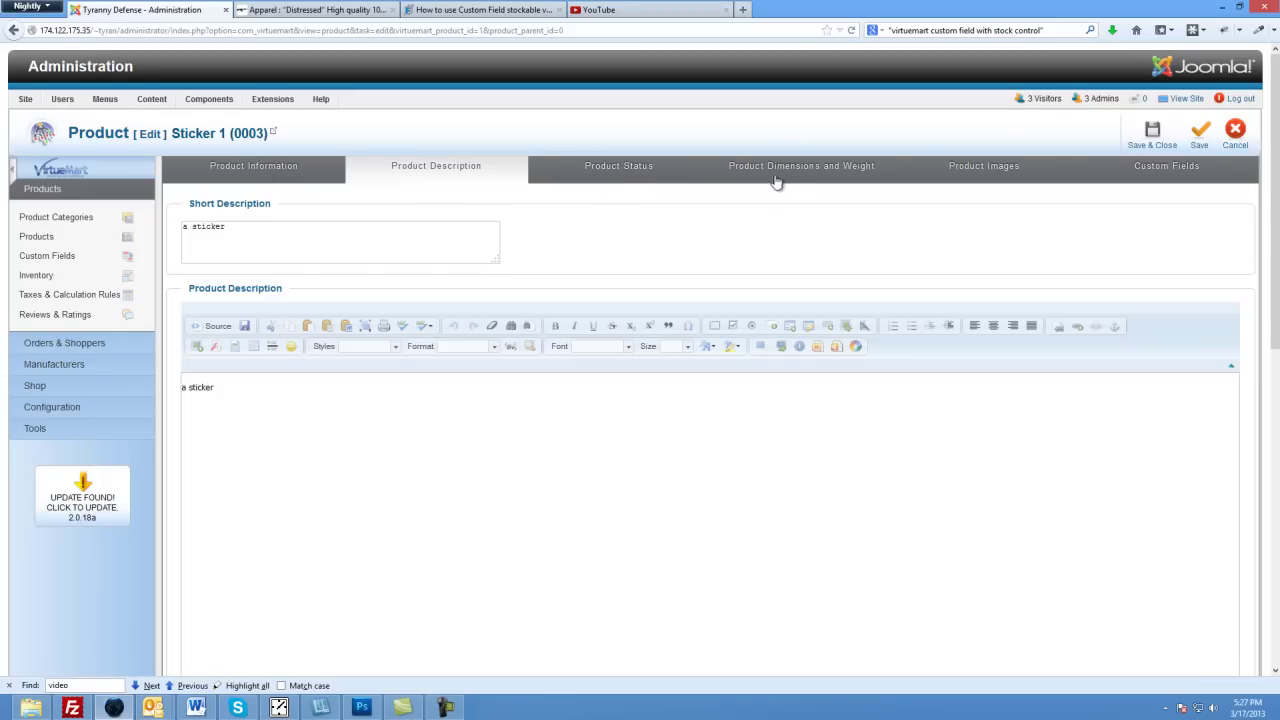
left_click(841, 177)
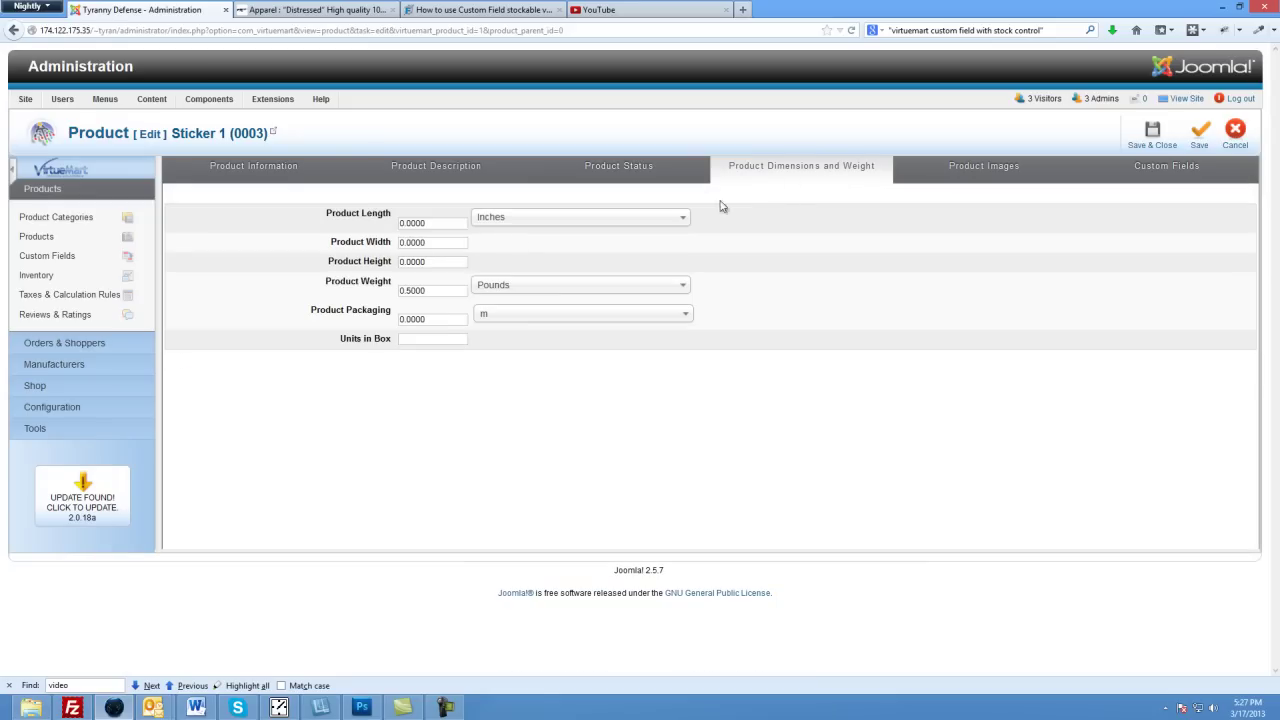
left_click(410, 291)
type("0.1")
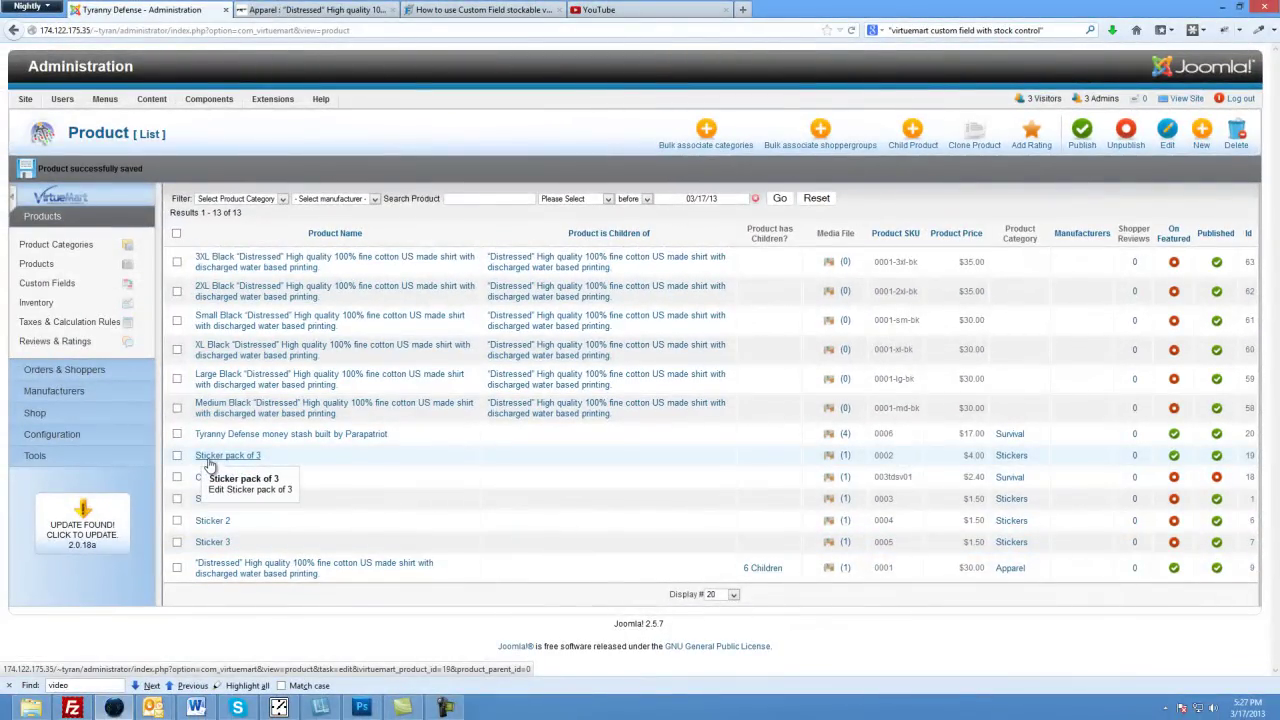
Step: Replace Sticker pack of 3's product weight on its Dimensions and Weight tab and save
left_click(210, 458)
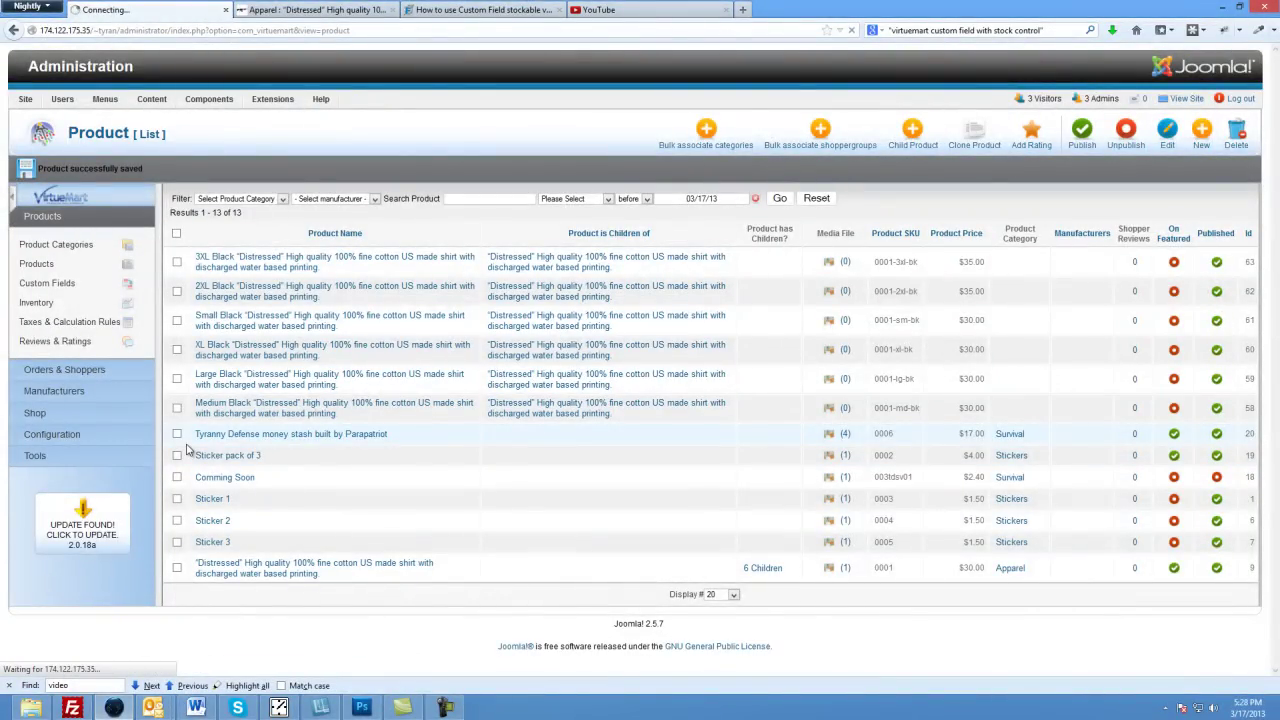
left_click(224, 455)
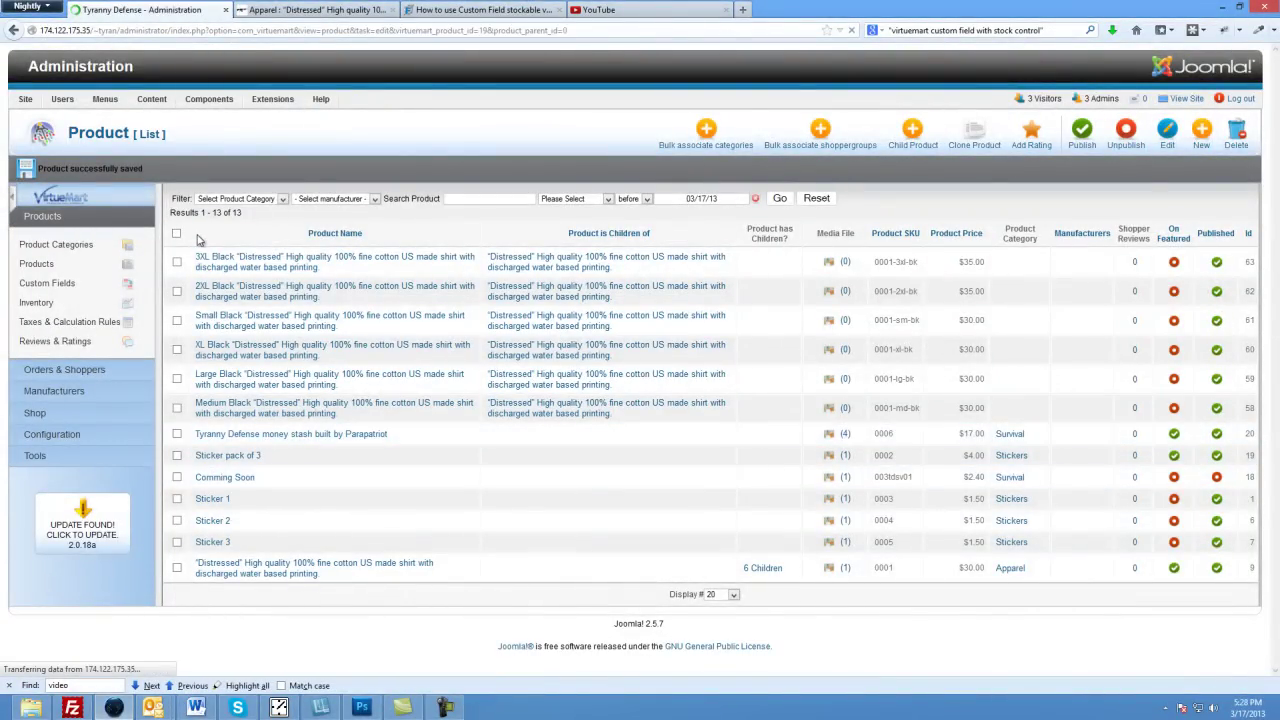
left_click(650, 166)
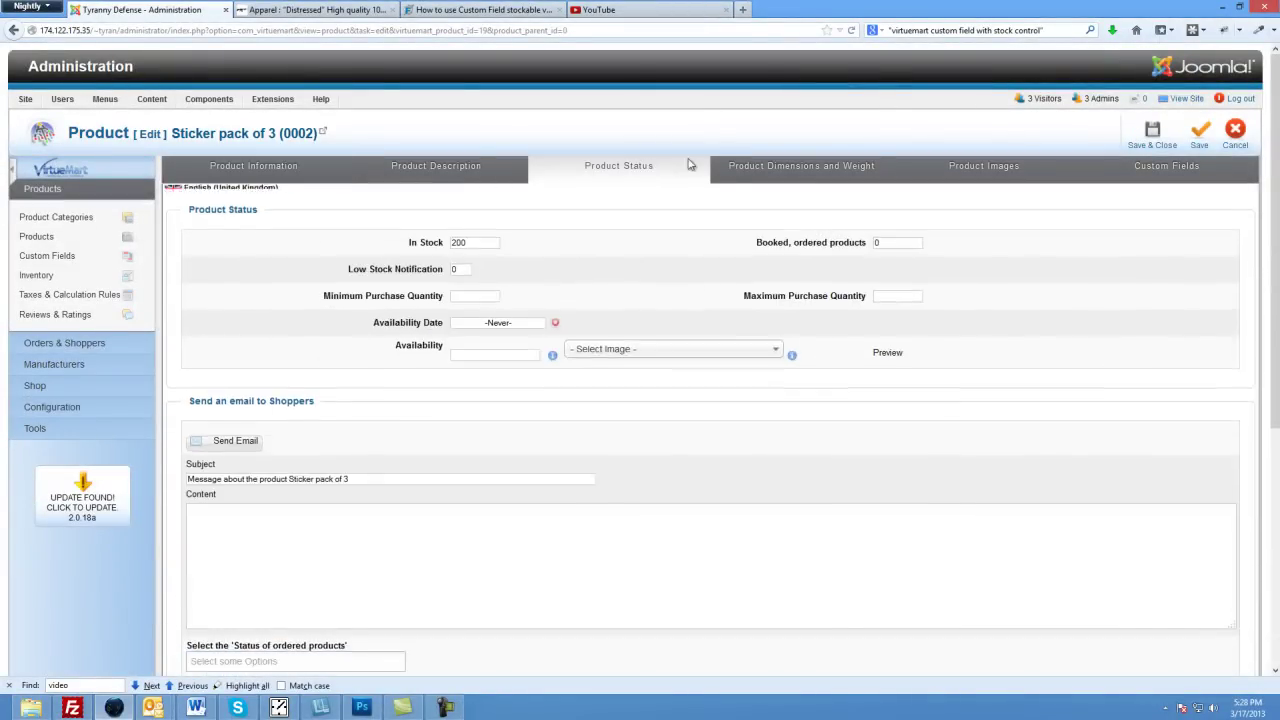
left_click(763, 165)
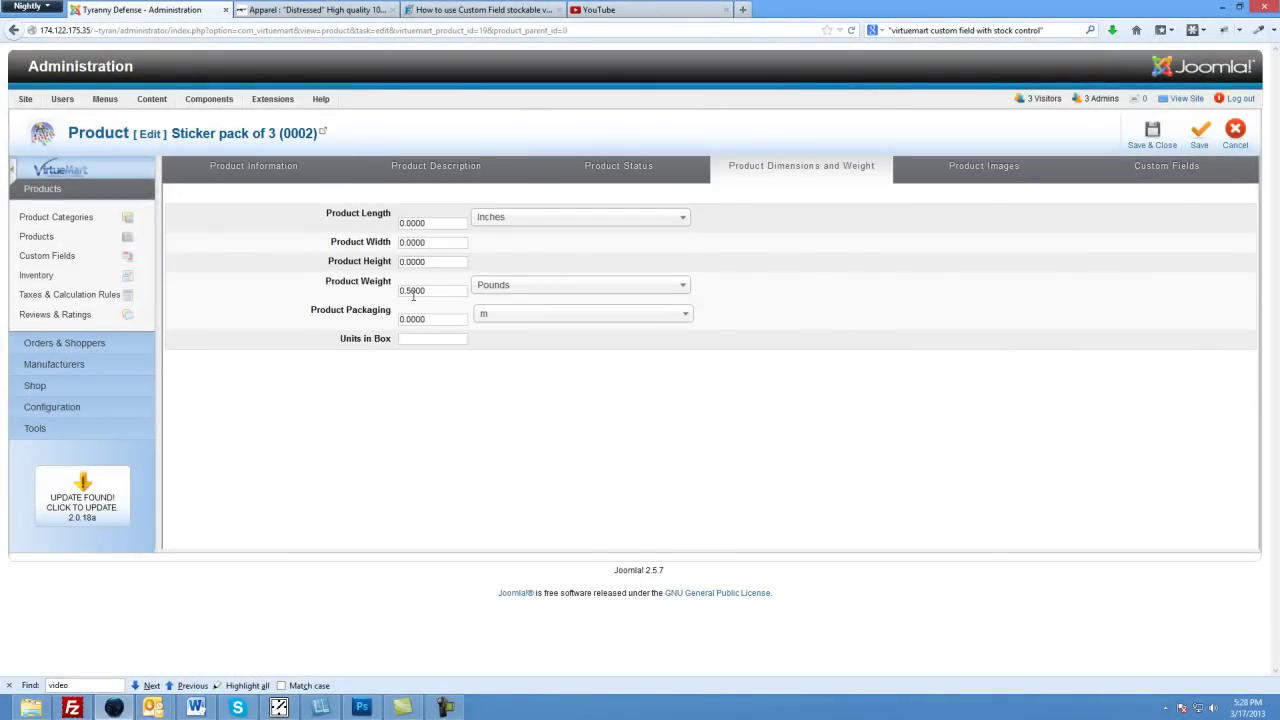
left_click_drag(428, 291, 407, 291)
type("201")
left_click(1150, 143)
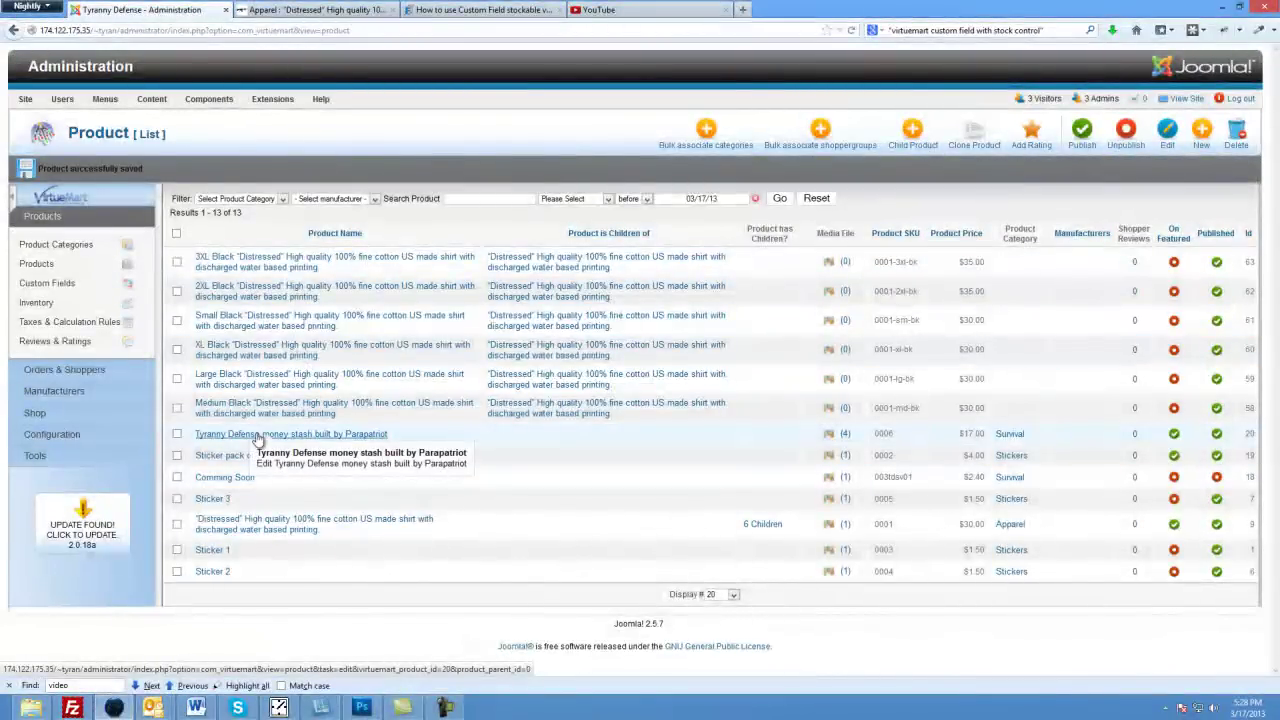
Step: Check the money stash product's 1.5000 weight and Save & Close it
left_click(258, 438)
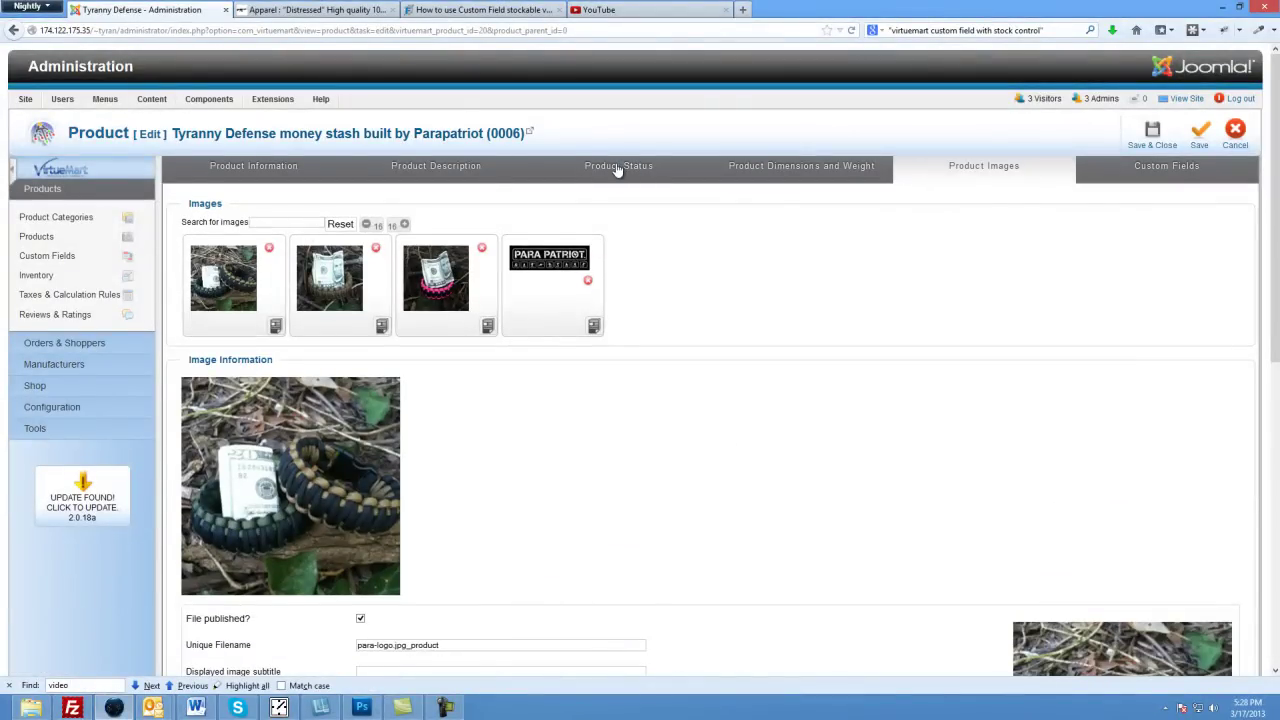
left_click(812, 168)
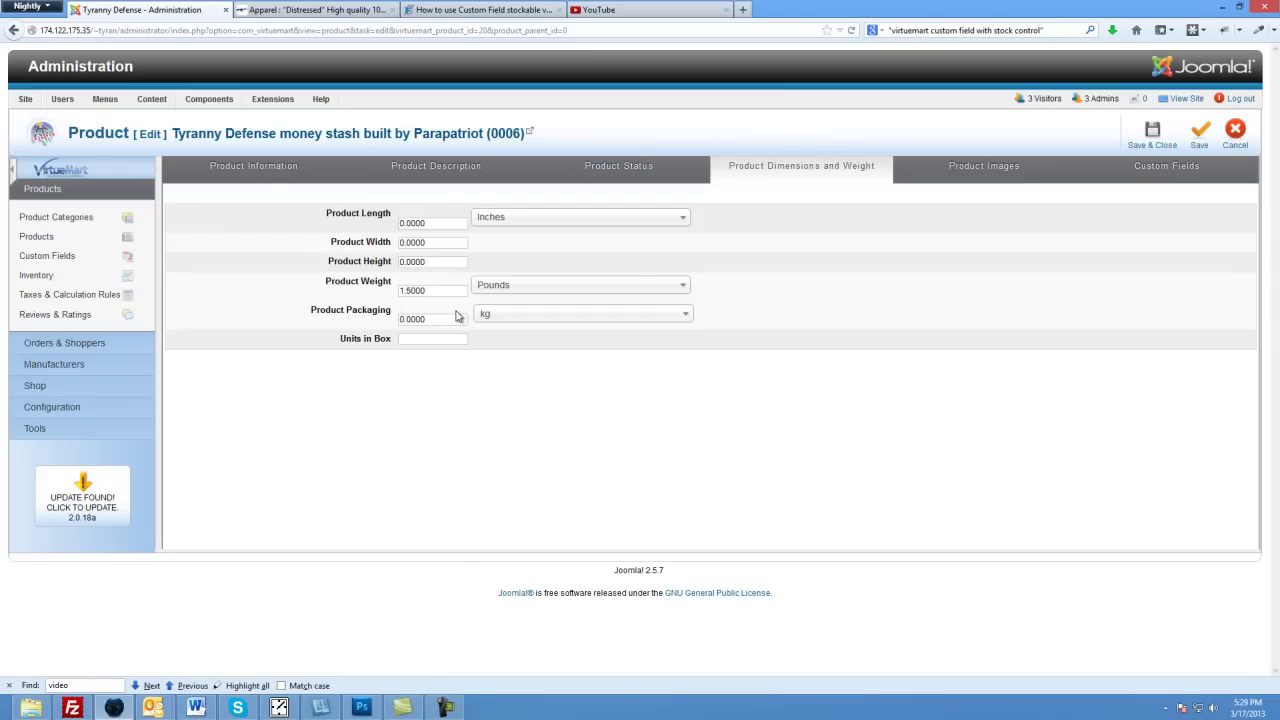
left_click_drag(432, 294, 388, 300)
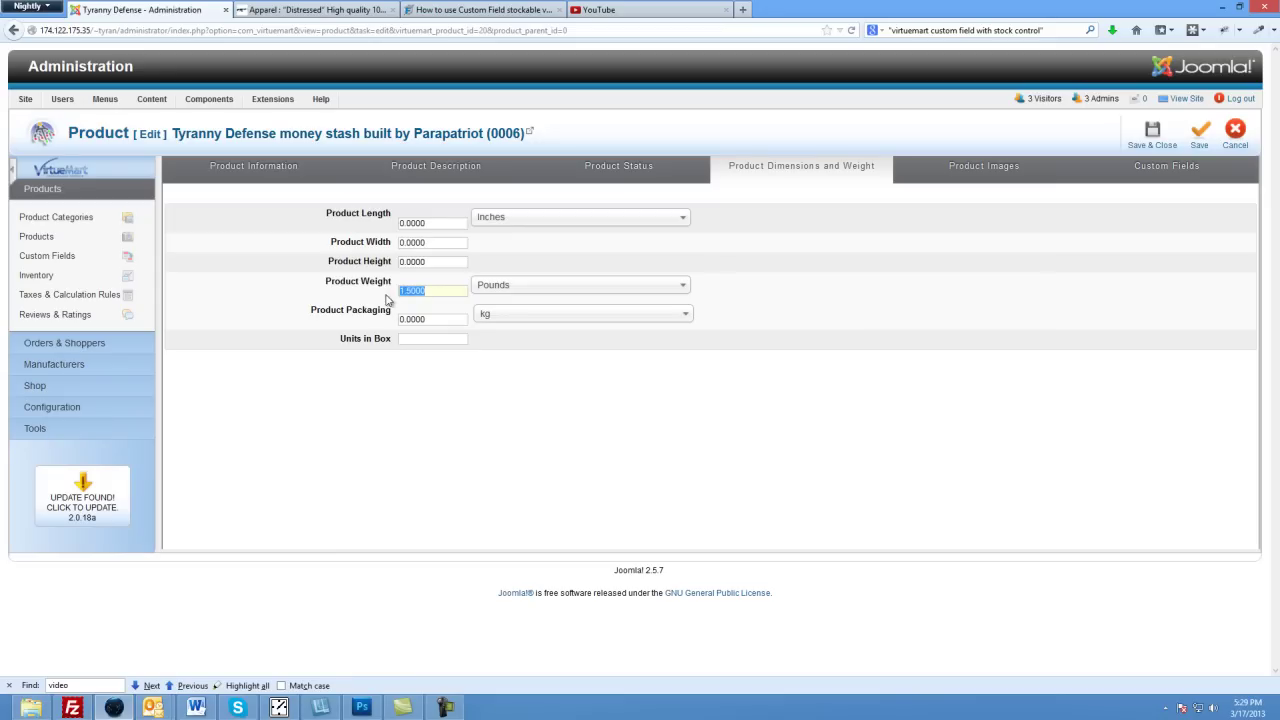
left_click(1153, 133)
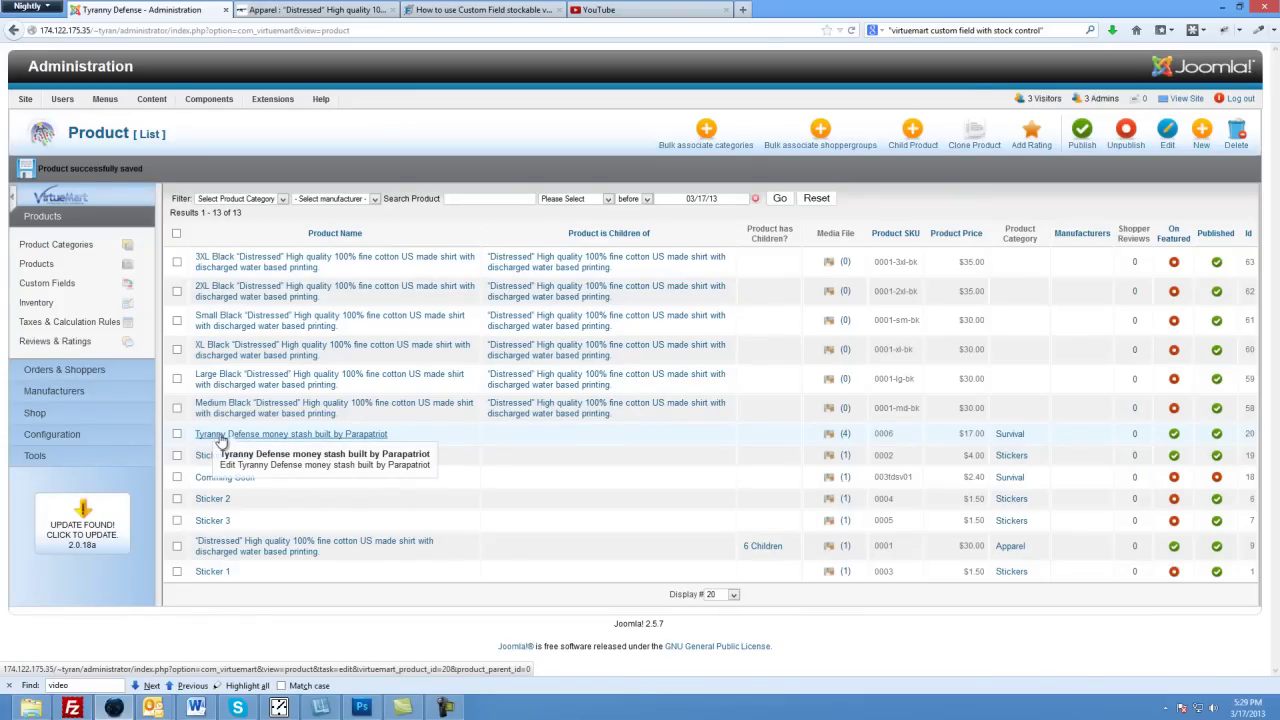
Step: Open the parent Distressed shirt and change its In Stock quantity from 200 to 0
left_click(218, 545)
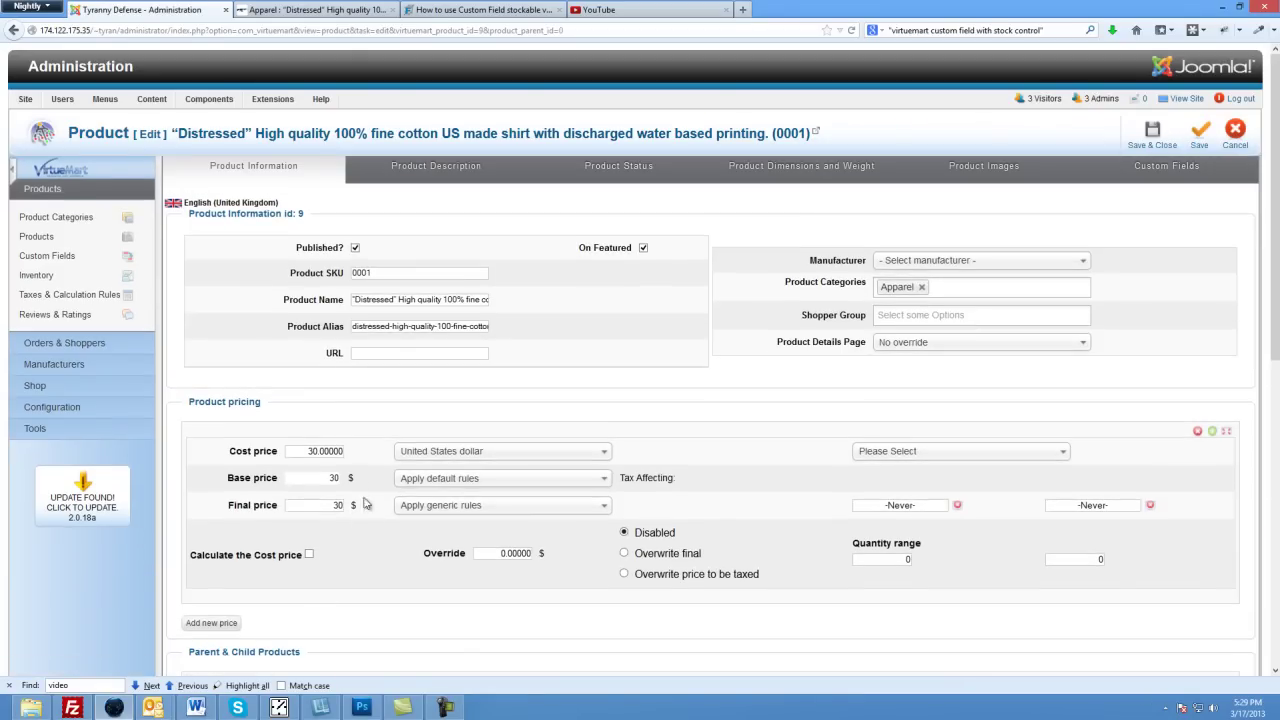
scroll(358, 497, "down", 5)
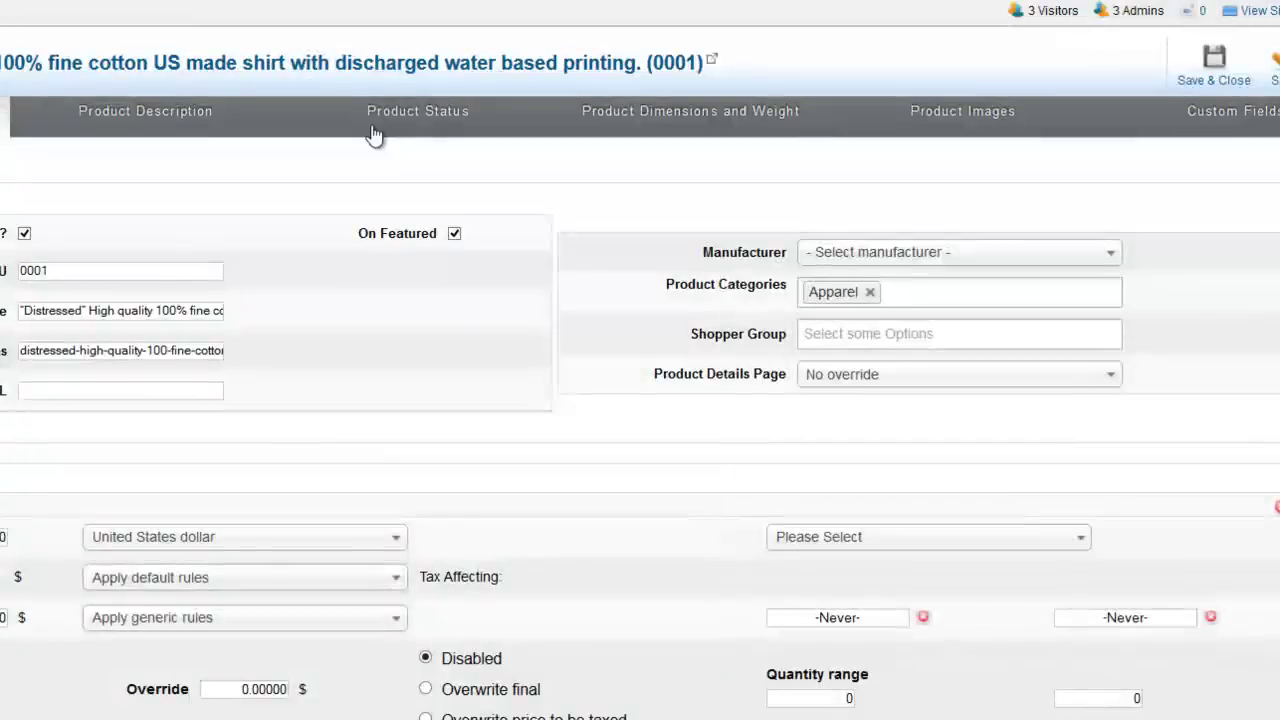
left_click(398, 118)
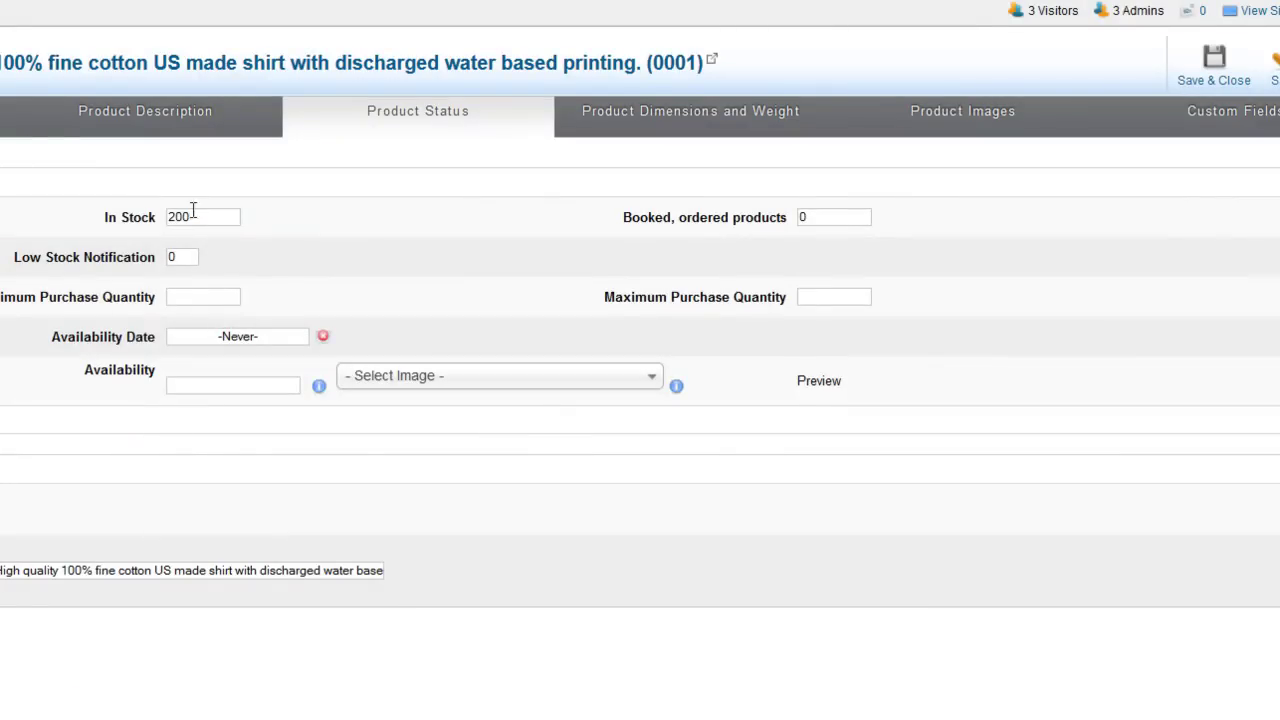
left_click_drag(196, 216, 65, 226)
type("0")
left_click(349, 212)
Step: Delete the shirt's 5.6000 product weight and Save & Close it
left_click(89, 110)
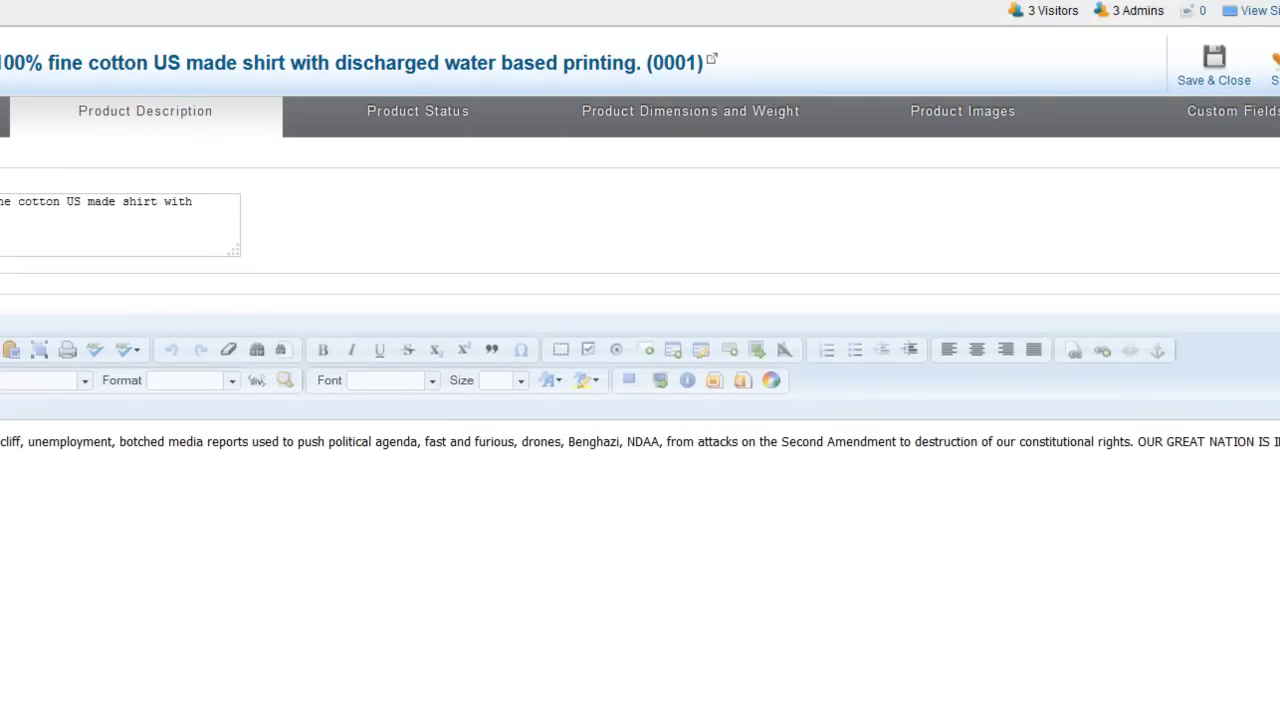
left_click(656, 108)
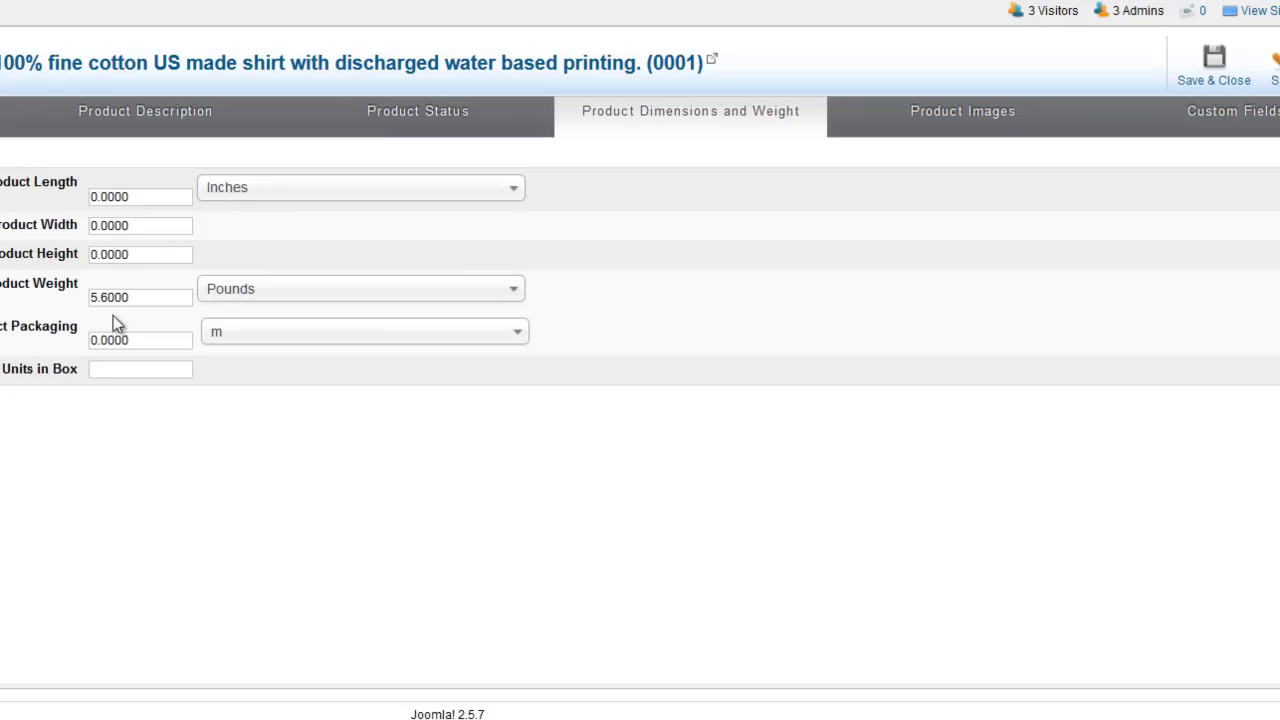
left_click_drag(135, 300, 79, 295)
type("2")
key("BackSpace")
left_click(1217, 70)
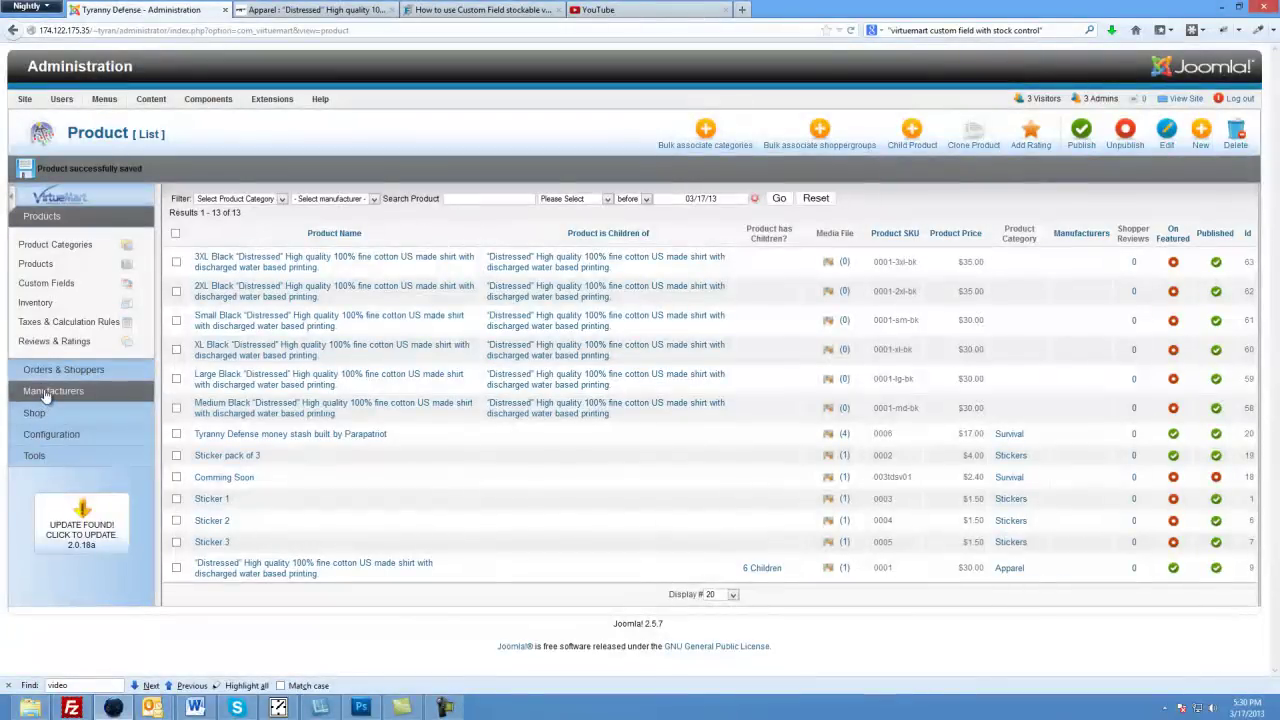
Step: On the storefront, add two Small Black Distressed shirts to the cart
left_click(338, 10)
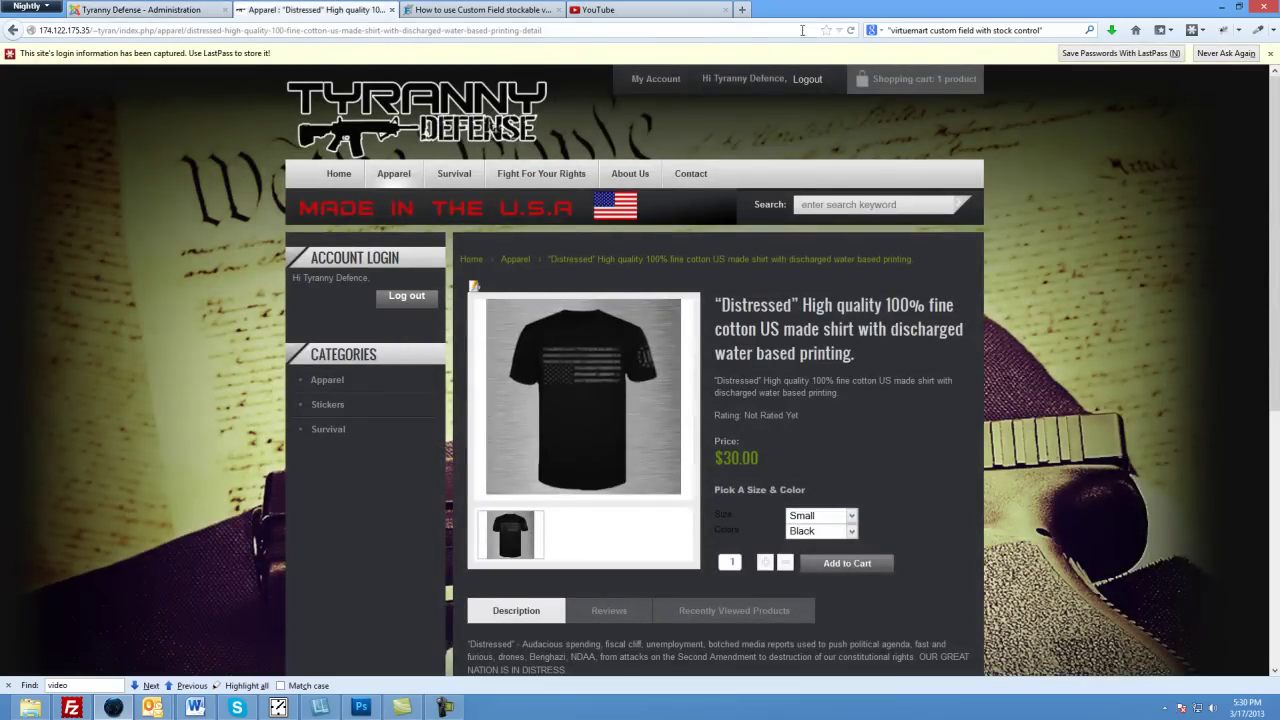
left_click(850, 30)
type("2")
left_click(801, 516)
left_click(801, 516)
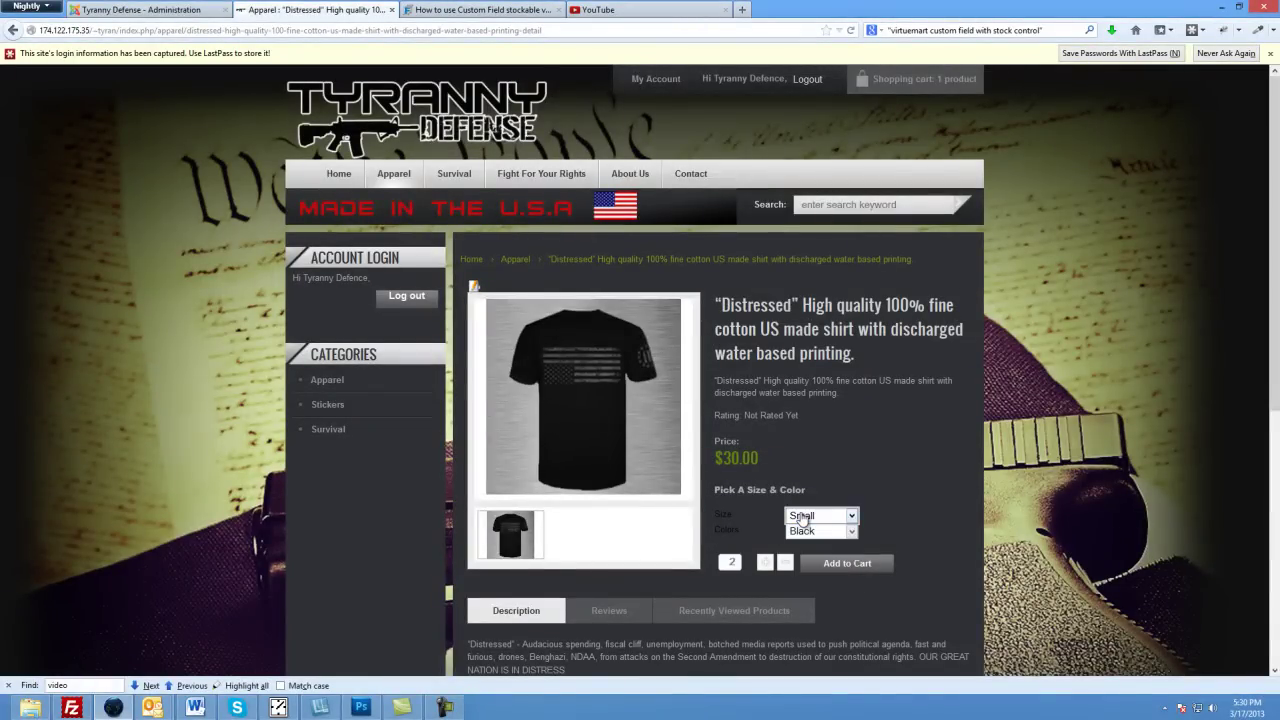
left_click(826, 568)
Step: In the cart, remove the XL shirt and update the Small Black quantity to 3
left_click(870, 352)
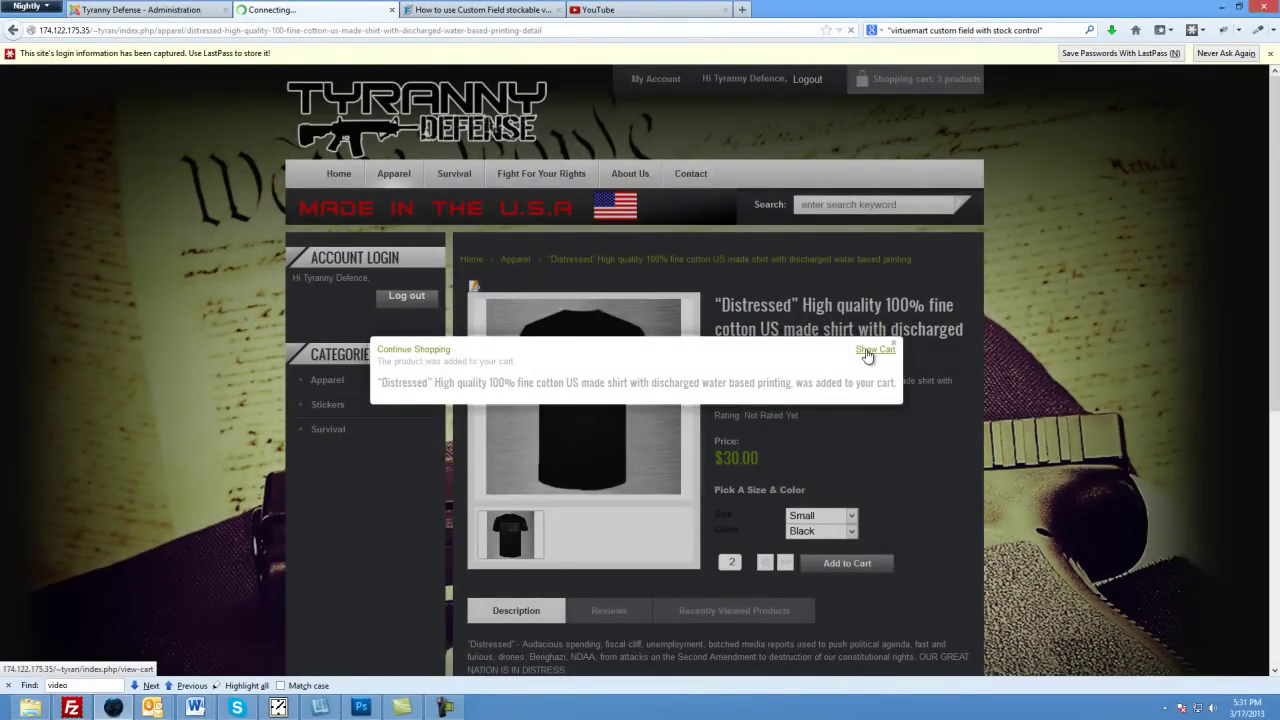
scroll(867, 413, "down", 3)
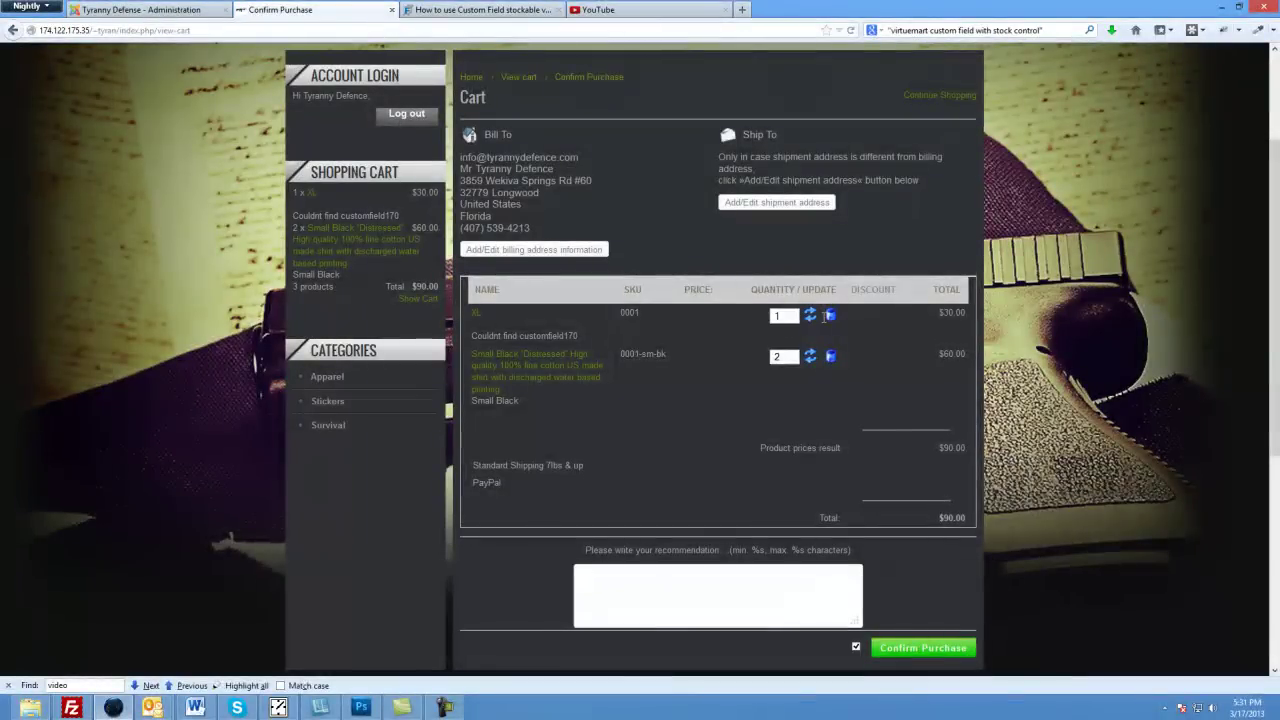
left_click(831, 316)
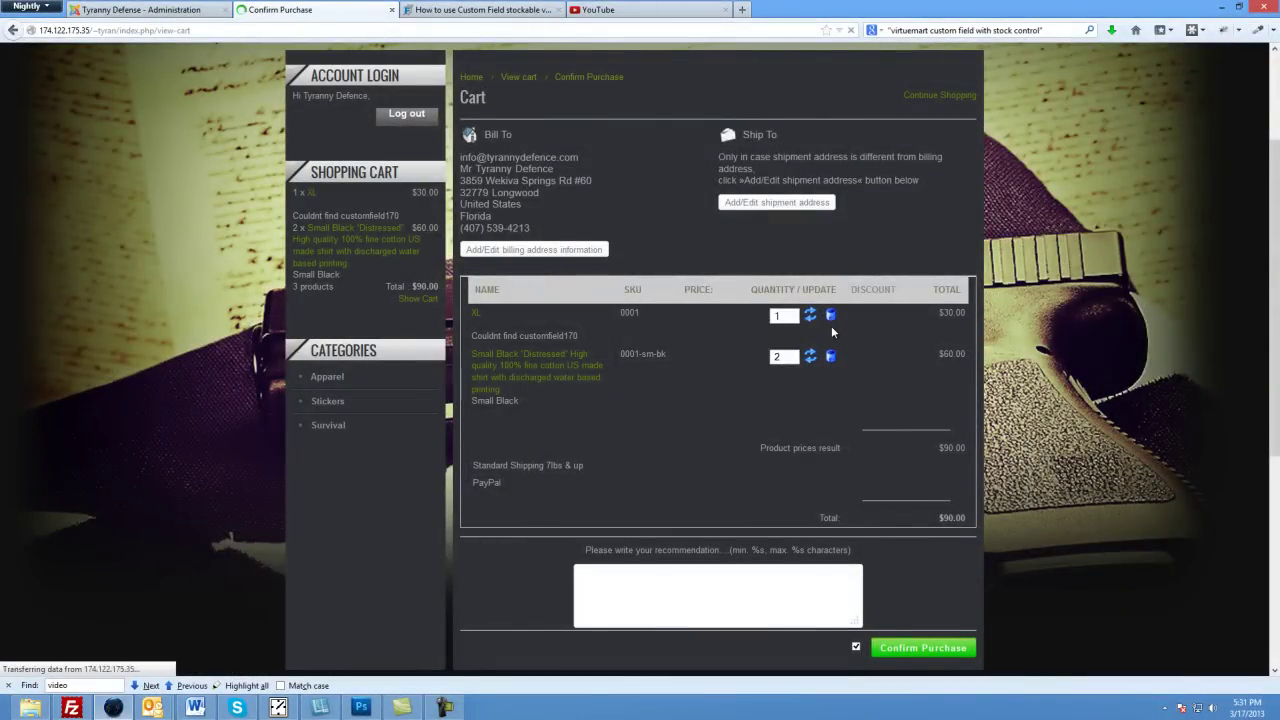
scroll(560, 440, "down", 3)
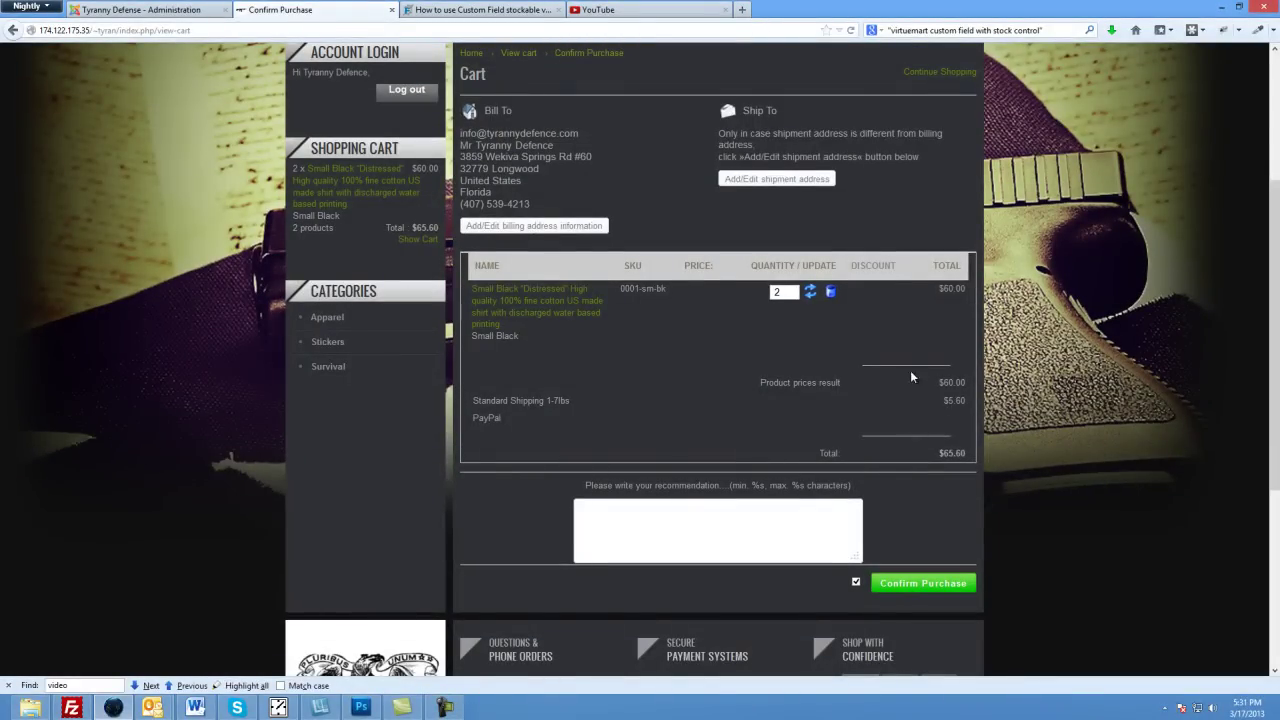
double_click(785, 292)
type("3")
left_click(809, 292)
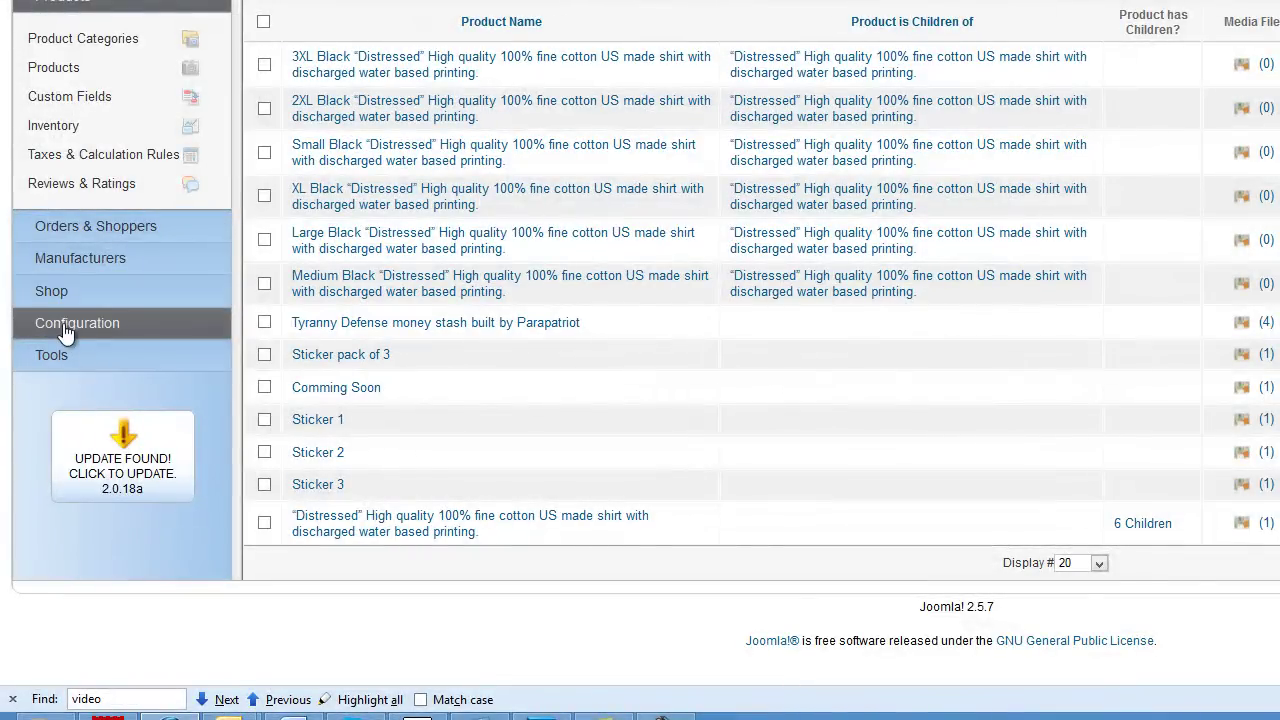
Step: Open the Standard Shipping 7lbs & up shipment method's configuration settings
left_click(65, 330)
left_click(60, 100)
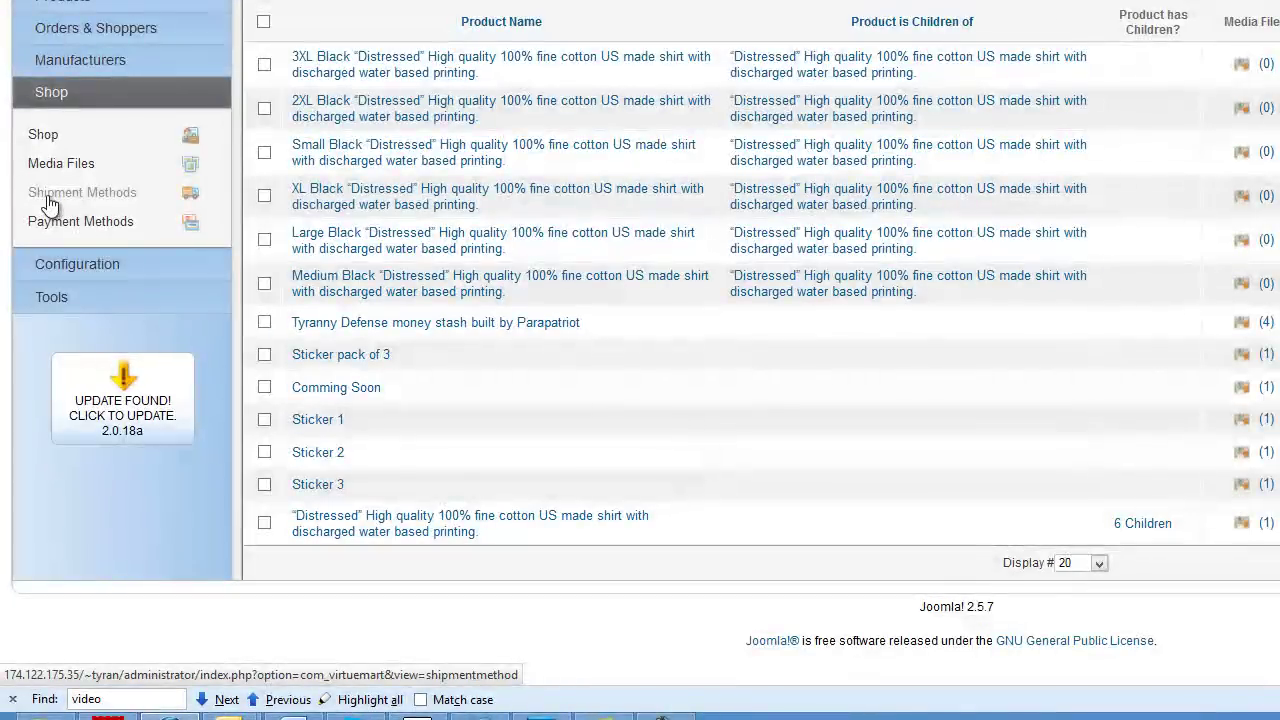
left_click(48, 196)
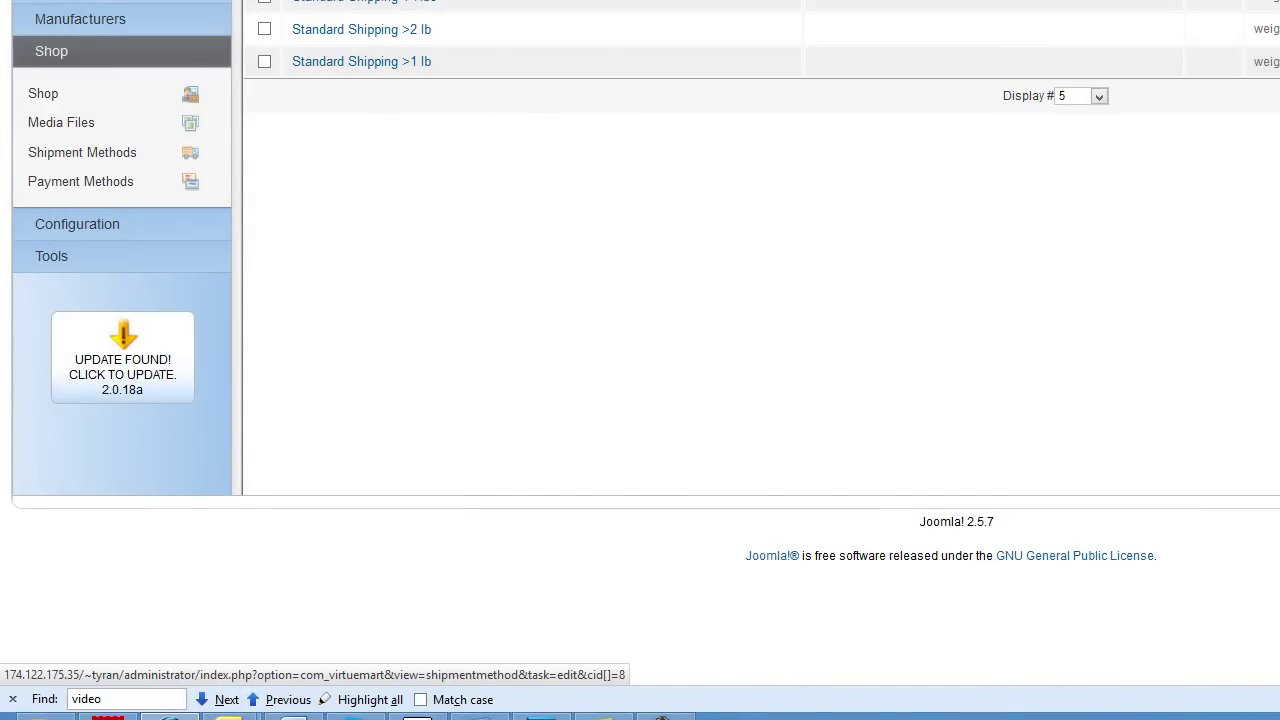
left_click(361, 29)
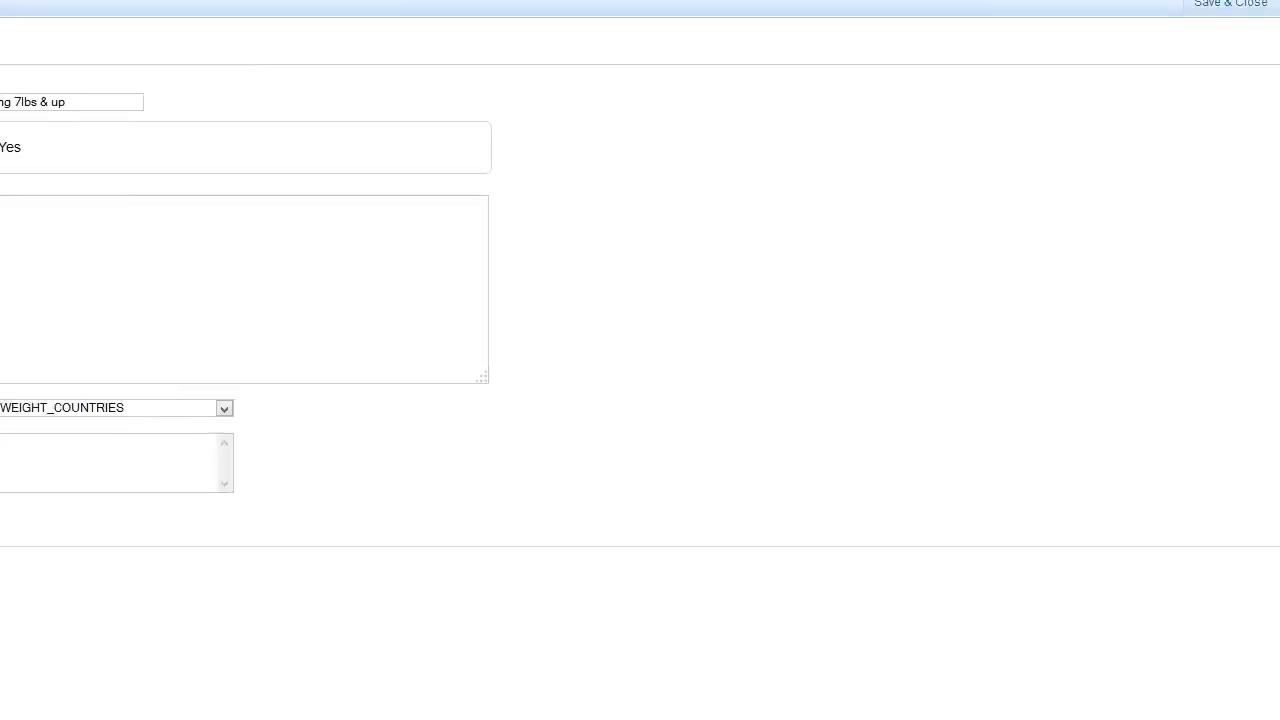
left_click(834, 68)
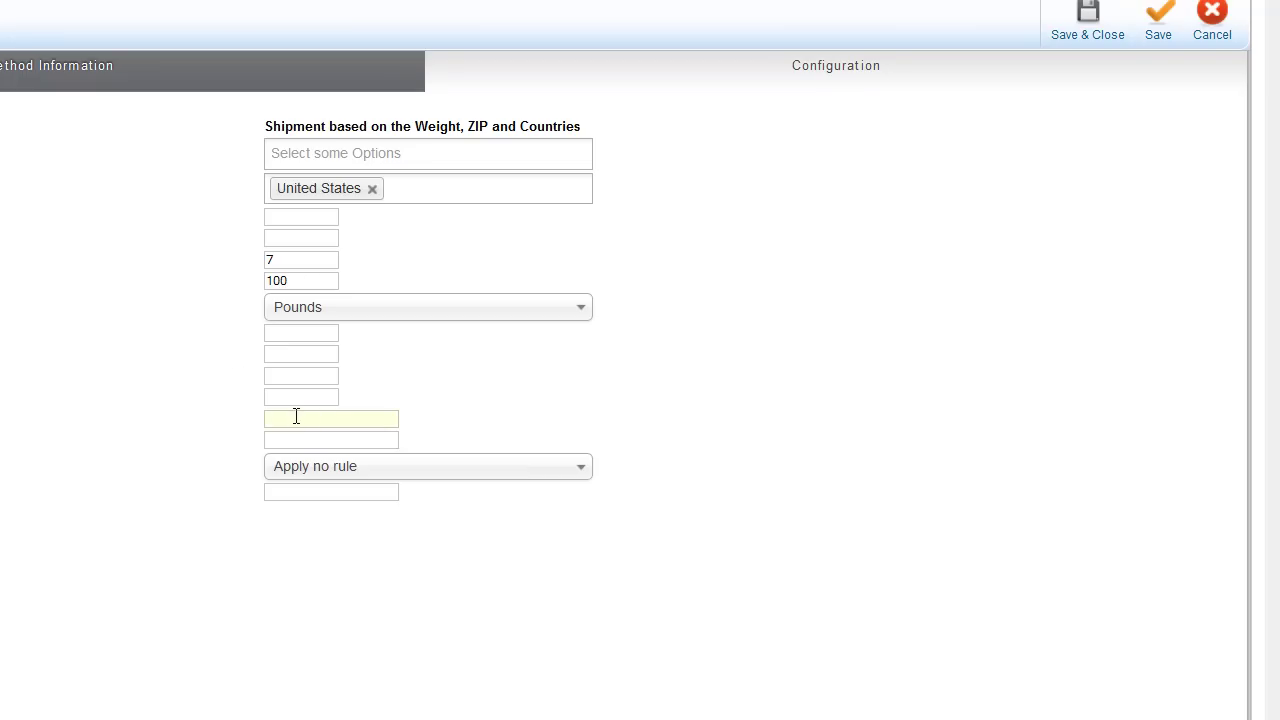
Step: Enter 7.99 as the shipment cost, save the method, and reload the storefront cart
type("7")
key("Down")
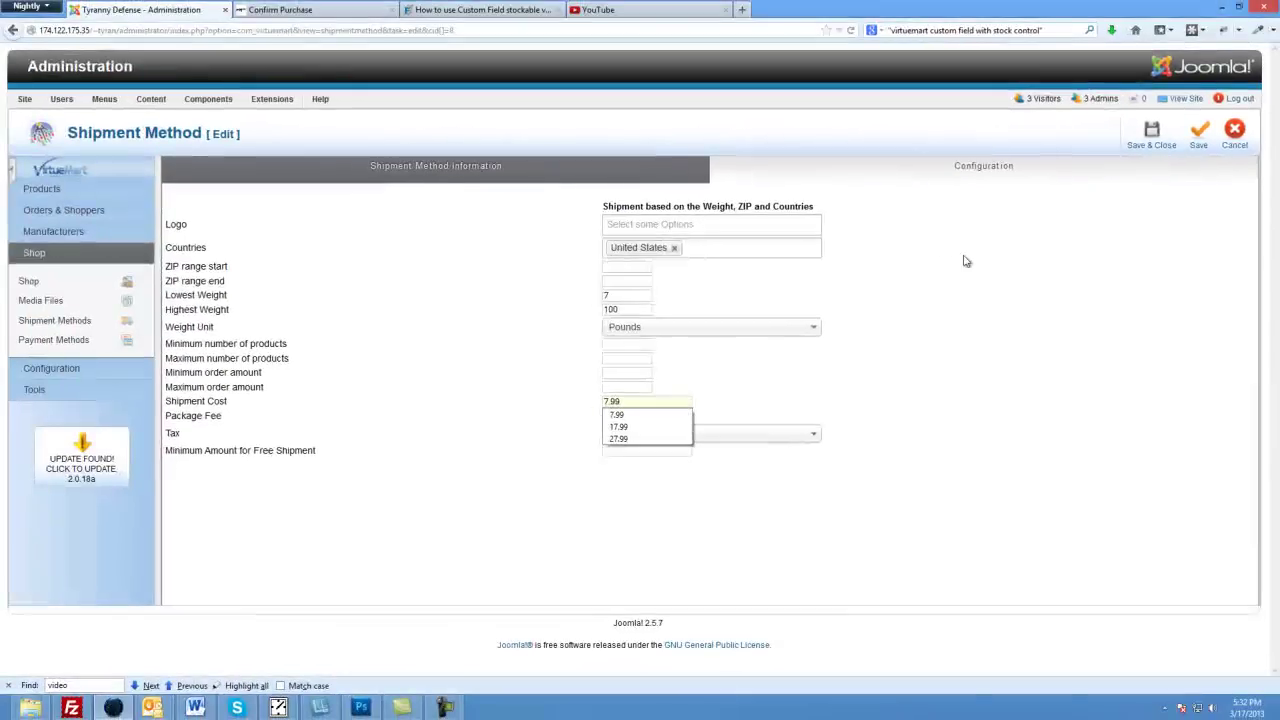
key("Return")
left_click(1151, 136)
left_click(333, 9)
key("F5")
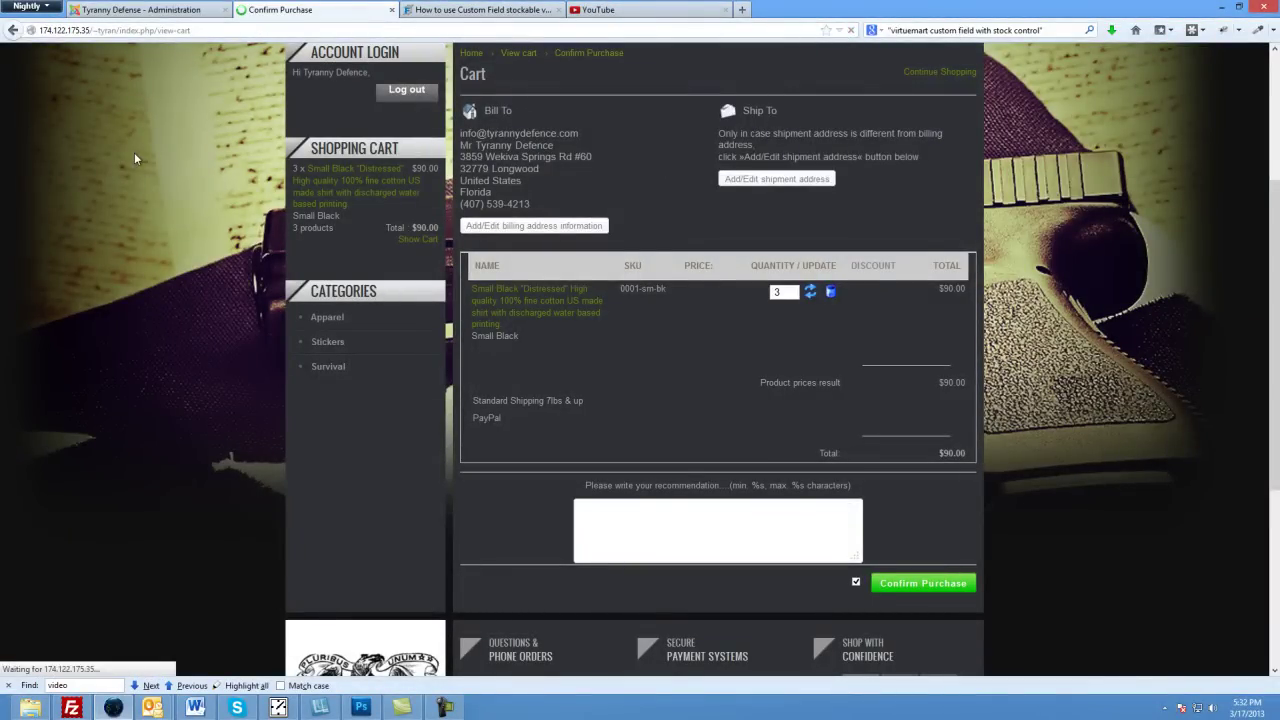
Step: Reload the Confirm Purchase page and check the $7.99 shipping charge and $97.99 total
scroll(225, 331, "down", 1)
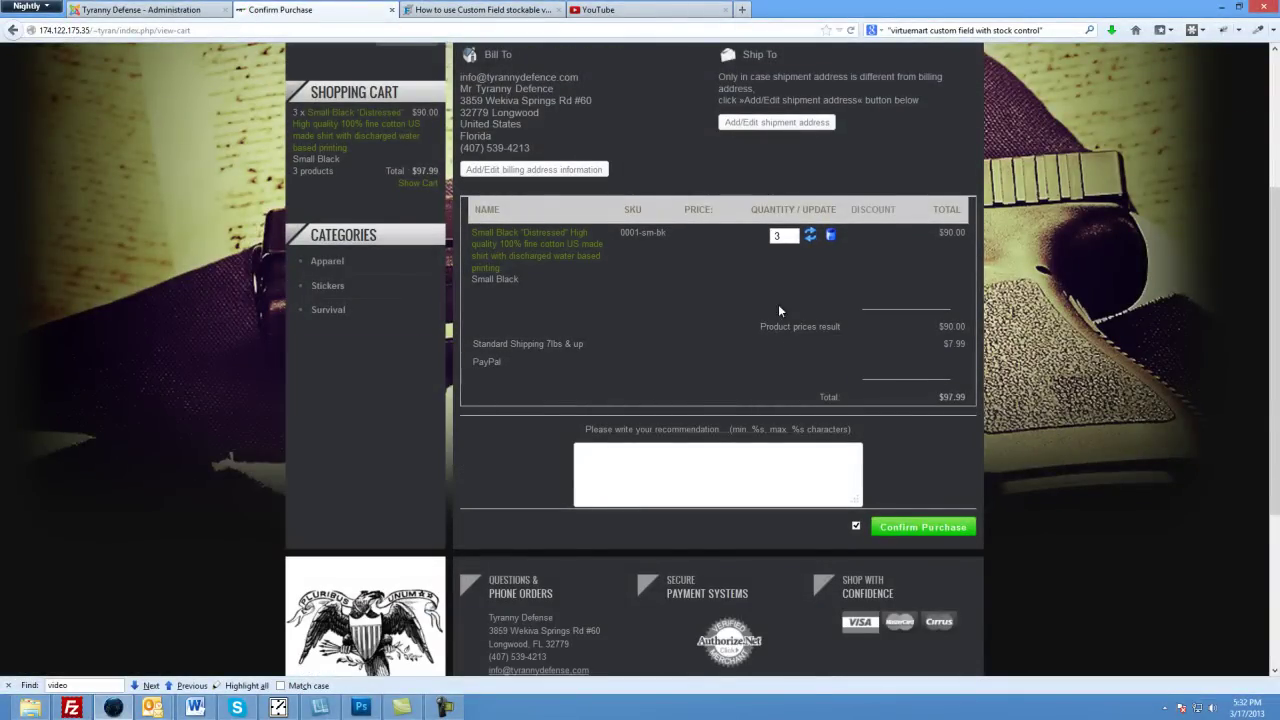
scroll(762, 310, "up", 3)
scroll(690, 400, "down", 5)
scroll(551, 280, "up", 1)
scroll(551, 285, "up", 3)
scroll(560, 321, "down", 2)
scroll(560, 321, "up", 1)
scroll(549, 366, "up", 3)
key("F5")
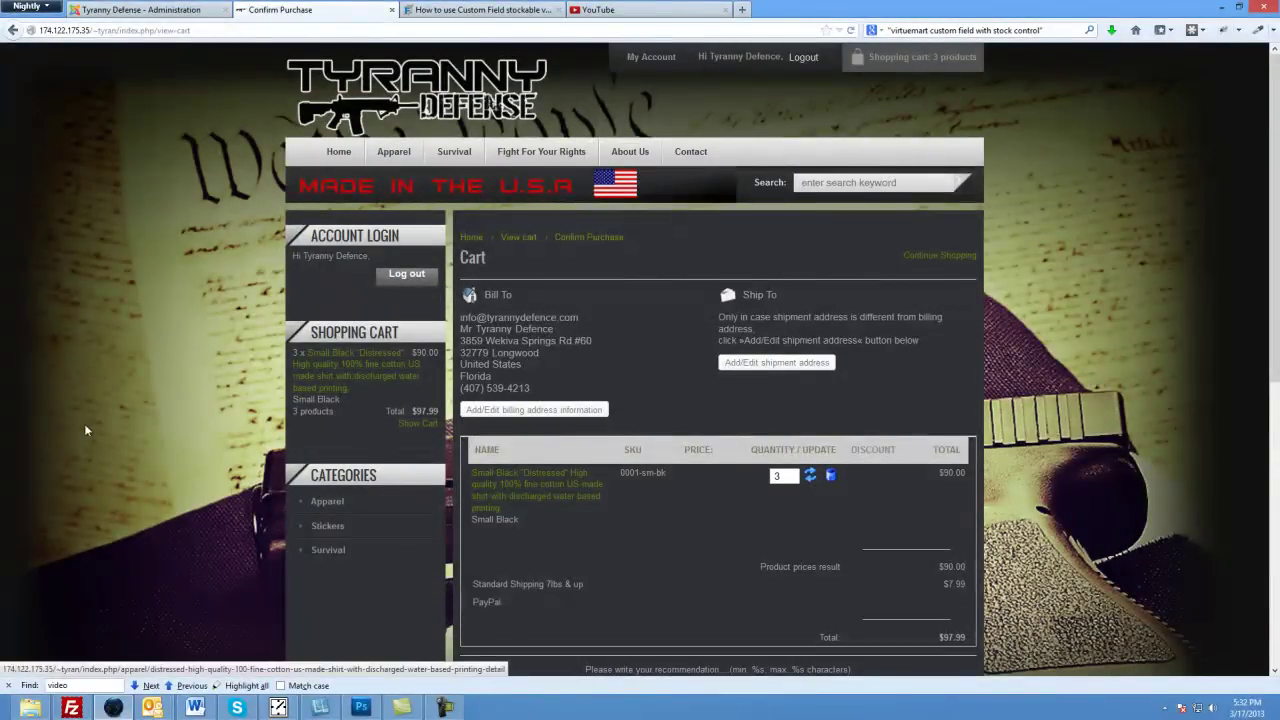
scroll(85, 430, "down", 3)
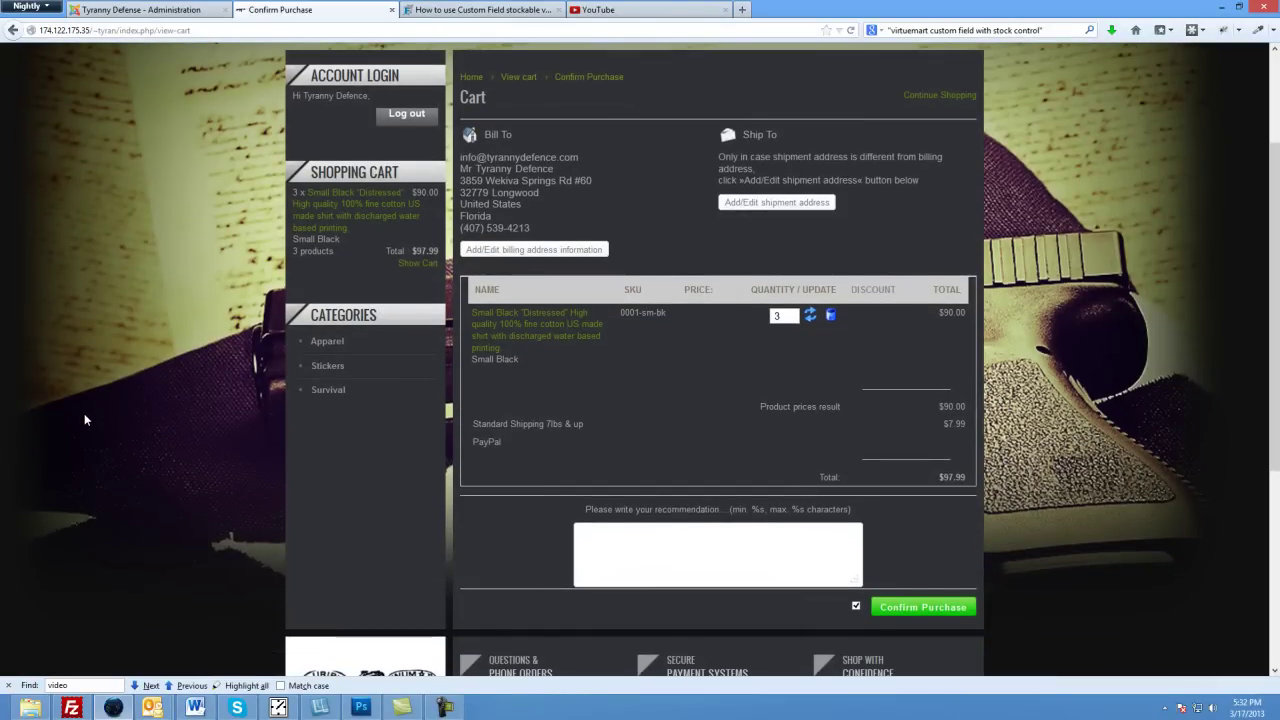